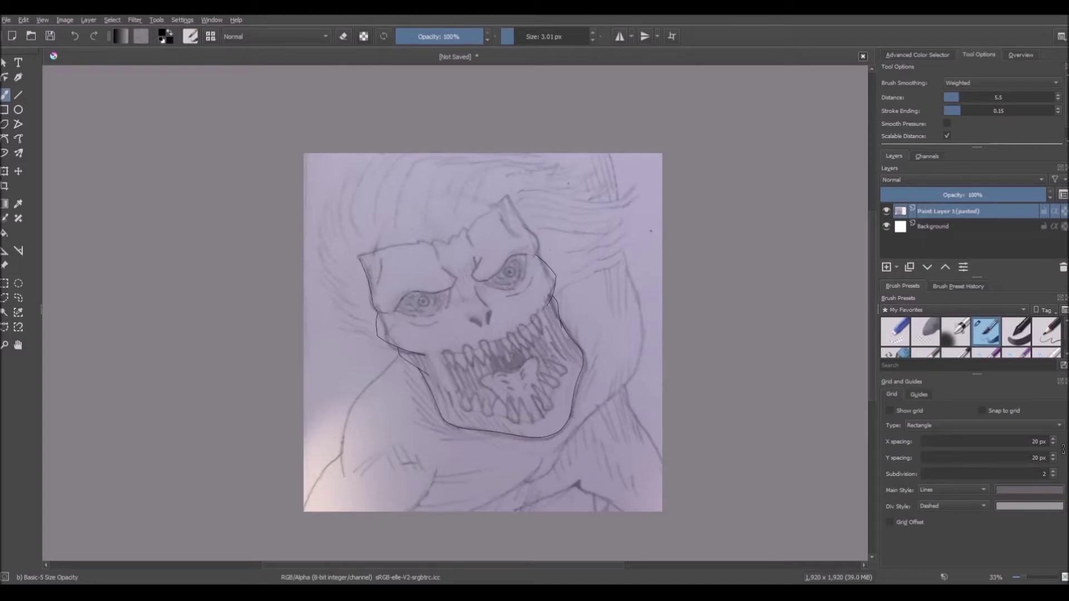
# Trace the jagged upper edge of the mask's forehead in black over the sketch, from corner to corner.
pyautogui.scroll(2, 376, 235)
pyautogui.moveTo(338, 278)
pyautogui.mouseDown()
pyautogui.moveTo(492, 244)
pyautogui.moveTo(639, 156)
pyautogui.mouseUp()
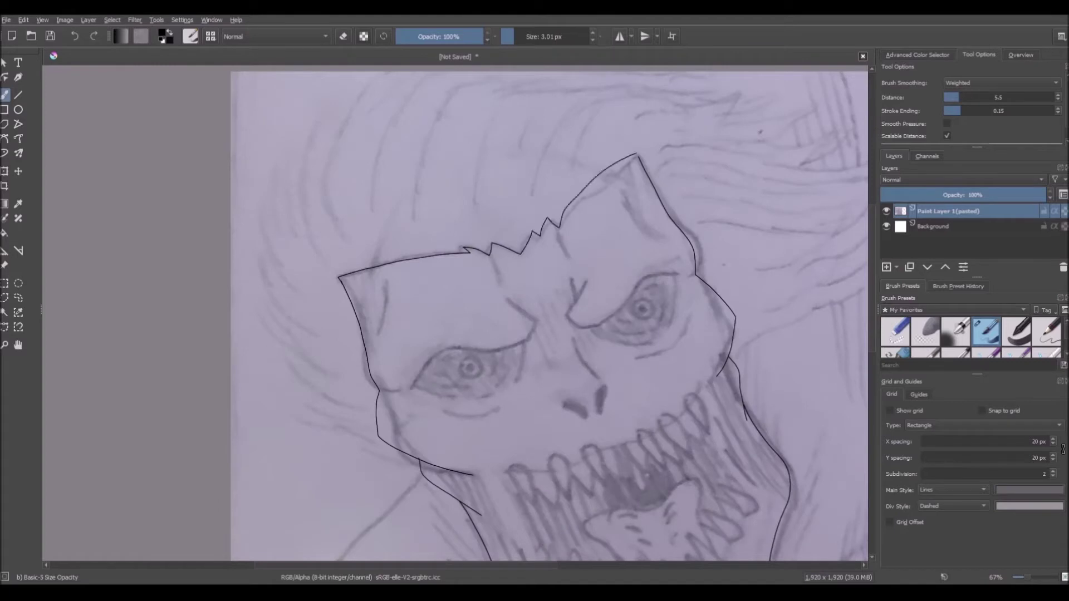
pyautogui.scroll(-3, 622, 175)
pyautogui.scroll(2, 699, 221)
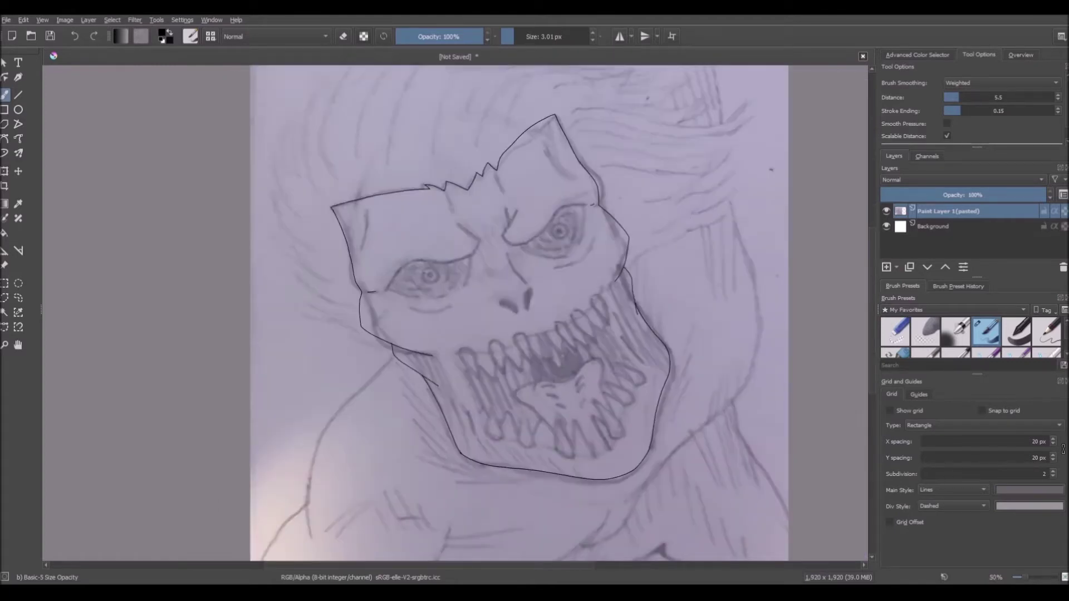
# Ink the brow ridges above both eyes and the inner crease lines along both sides of the forehead.
pyautogui.moveTo(436, 261); pyautogui.dragTo(584, 203)
pyautogui.click(75, 36)
pyautogui.moveTo(499, 226); pyautogui.dragTo(520, 194)
pyautogui.hotkey('ctrl', 'z')
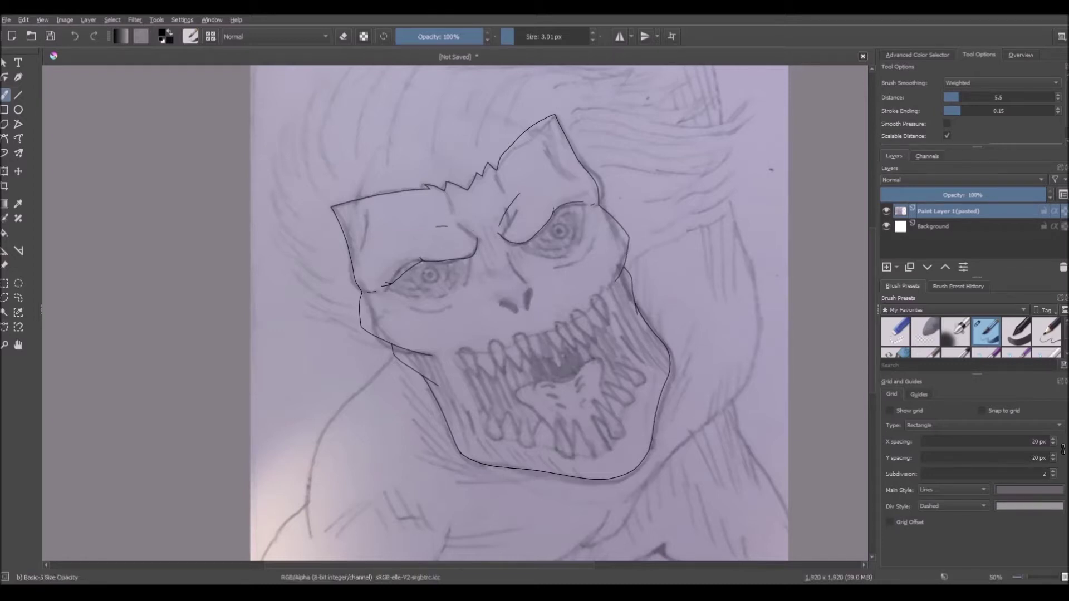
pyautogui.moveTo(348, 206); pyautogui.dragTo(359, 249)
pyautogui.moveTo(546, 126); pyautogui.dragTo(577, 173)
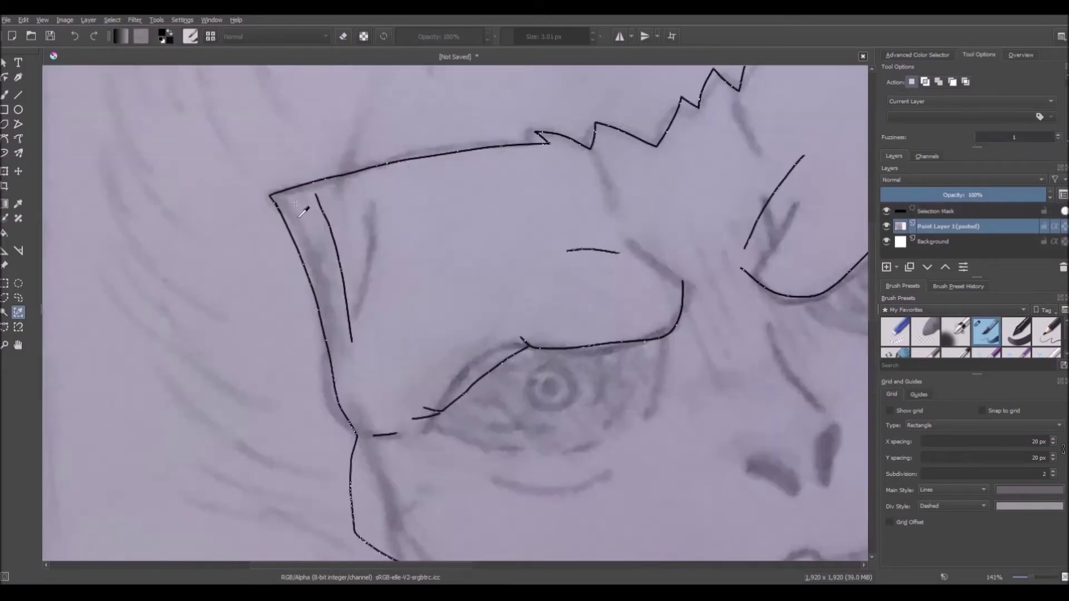
# Set the similar-colour selection's fuzziness to 3 for picking out the black ink lines.
pyautogui.click(1058, 134)
pyautogui.click(1058, 134)
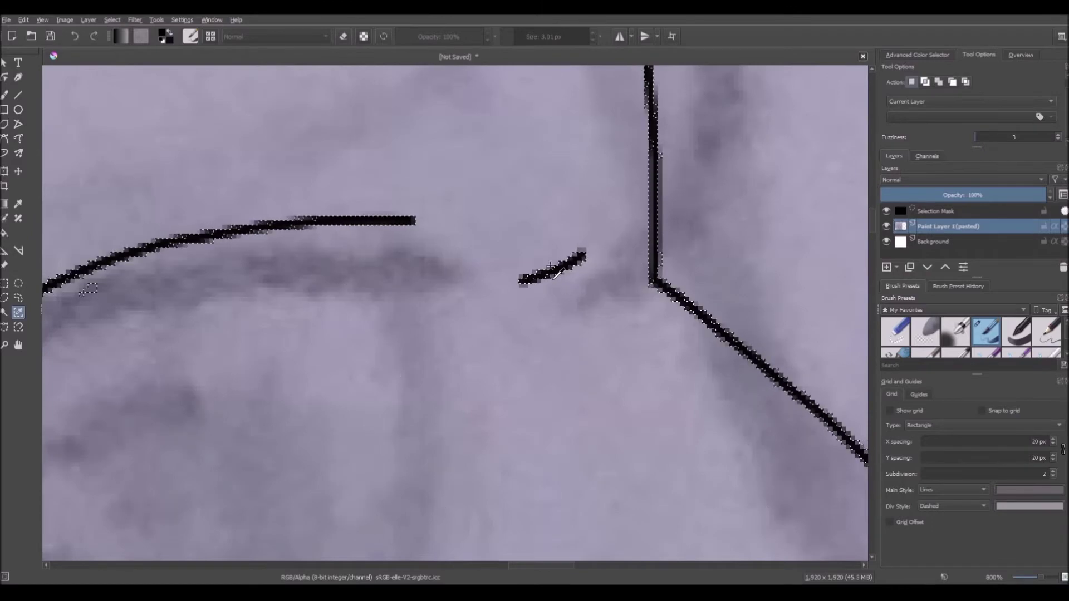
pyautogui.scroll(-3, 564, 262)
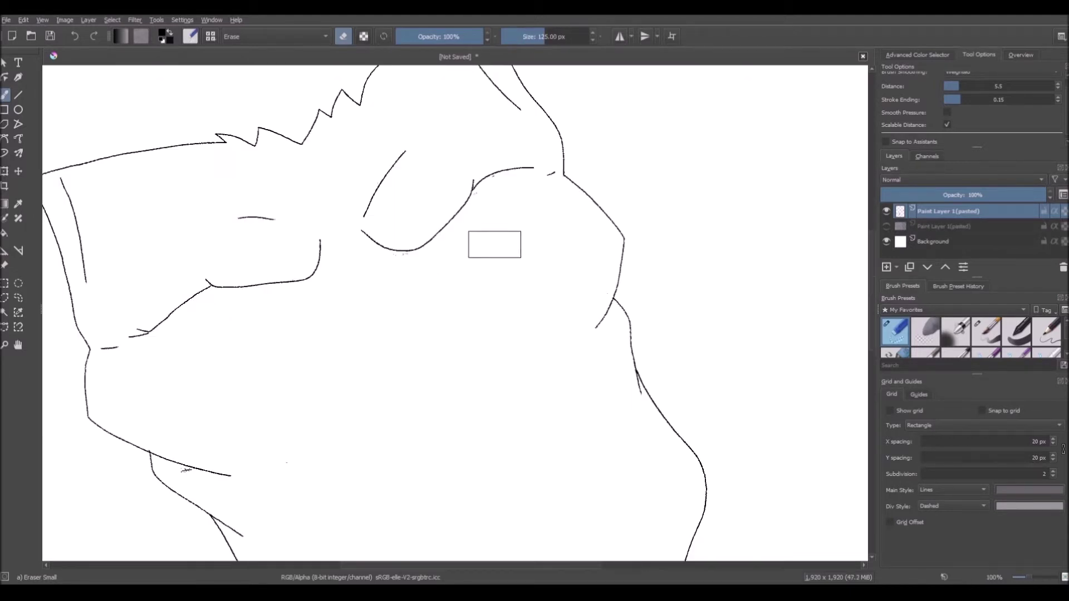
# Reduce the eraser size to 4.63 px and erase the stray specks around the right brow line.
pyautogui.moveTo(552, 36); pyautogui.dragTo(531, 36)
pyautogui.click(406, 259)
pyautogui.moveTo(489, 205); pyautogui.dragTo(484, 227)
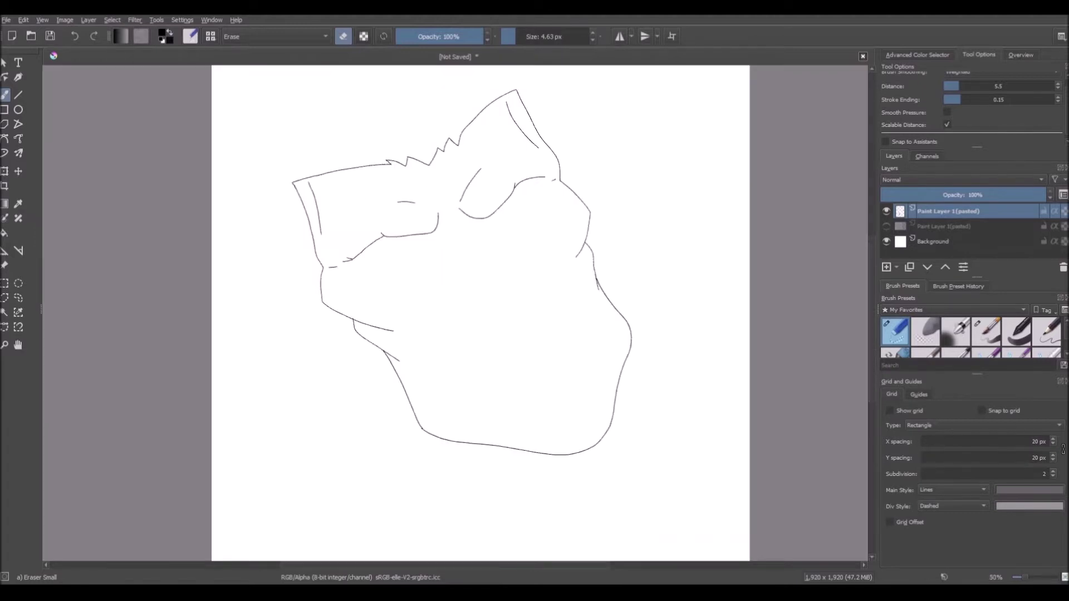
pyautogui.scroll(2, 437, 184)
pyautogui.scroll(-3, 437, 271)
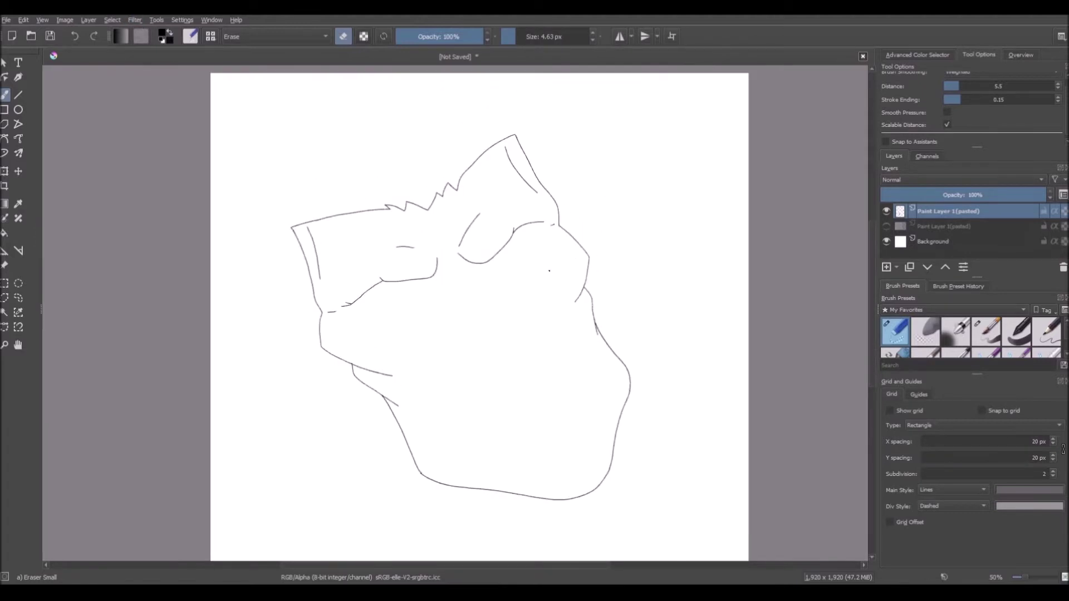
# Paint over the selected face line art with the Basic-5 Size Opacity brush and clear the selection.
pyautogui.click(112, 20)
pyautogui.click(197, 187)
pyautogui.click(918, 55)
pyautogui.click(986, 332)
pyautogui.moveTo(362, 251)
pyautogui.mouseDown()
pyautogui.moveTo(429, 382)
pyautogui.moveTo(446, 193)
pyautogui.mouseUp()
pyautogui.hotkey('ctrl', 'shift', 'a')
pyautogui.press('/')
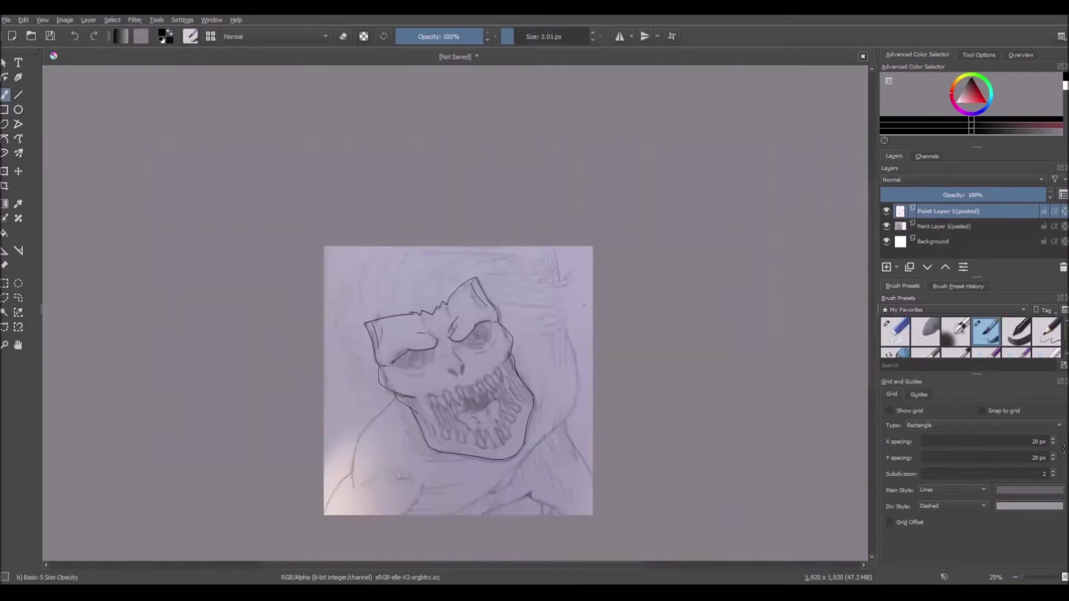
# Increase the brush size to 4.01 px and ink the nose bridge and both nostrils.
pyautogui.scroll(3, 429, 424)
pyautogui.press(']')
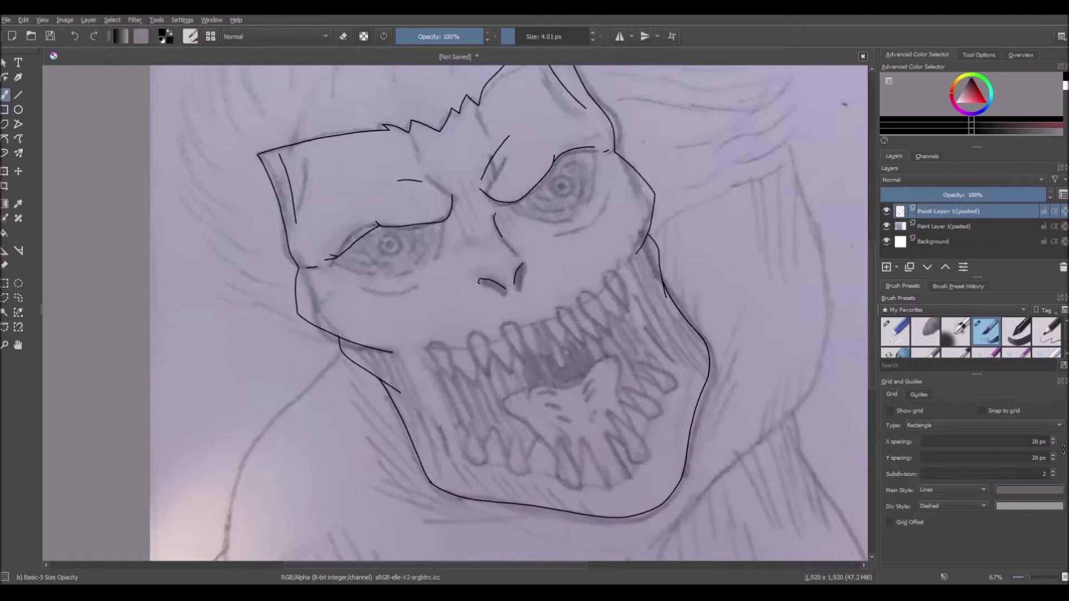
pyautogui.hotkey('ctrl', 'z')
pyautogui.moveTo(474, 200); pyautogui.dragTo(513, 213)
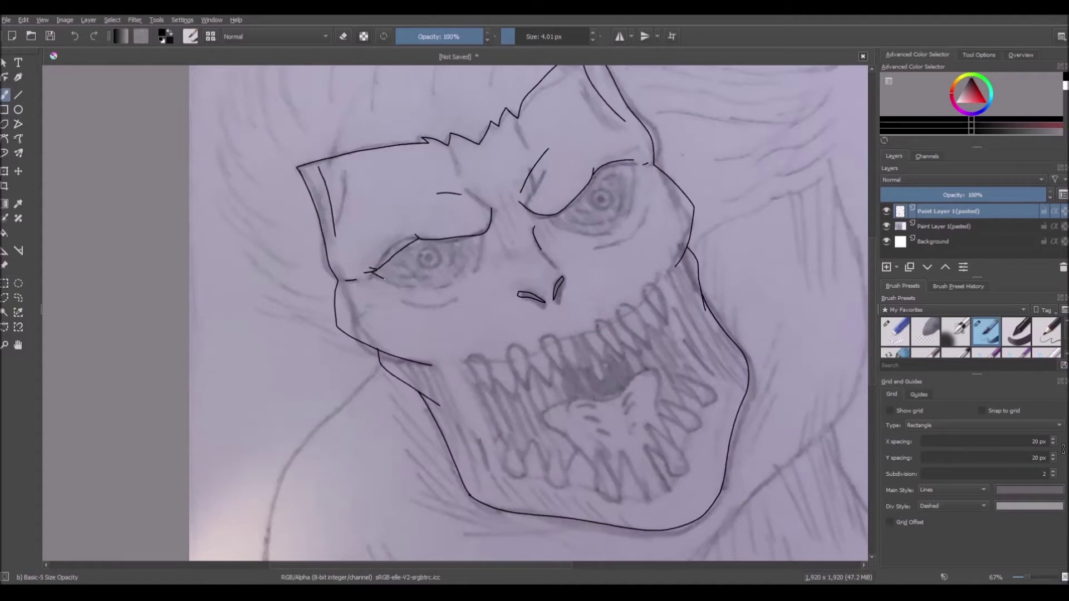
# Ink the lower lids of both eyes and outline the angular iris inside each one.
pyautogui.moveTo(397, 284)
pyautogui.mouseDown()
pyautogui.moveTo(450, 289)
pyautogui.moveTo(489, 233)
pyautogui.mouseUp()
pyautogui.moveTo(548, 217)
pyautogui.mouseDown()
pyautogui.moveTo(616, 226)
pyautogui.moveTo(628, 215)
pyautogui.moveTo(632, 178)
pyautogui.mouseUp()
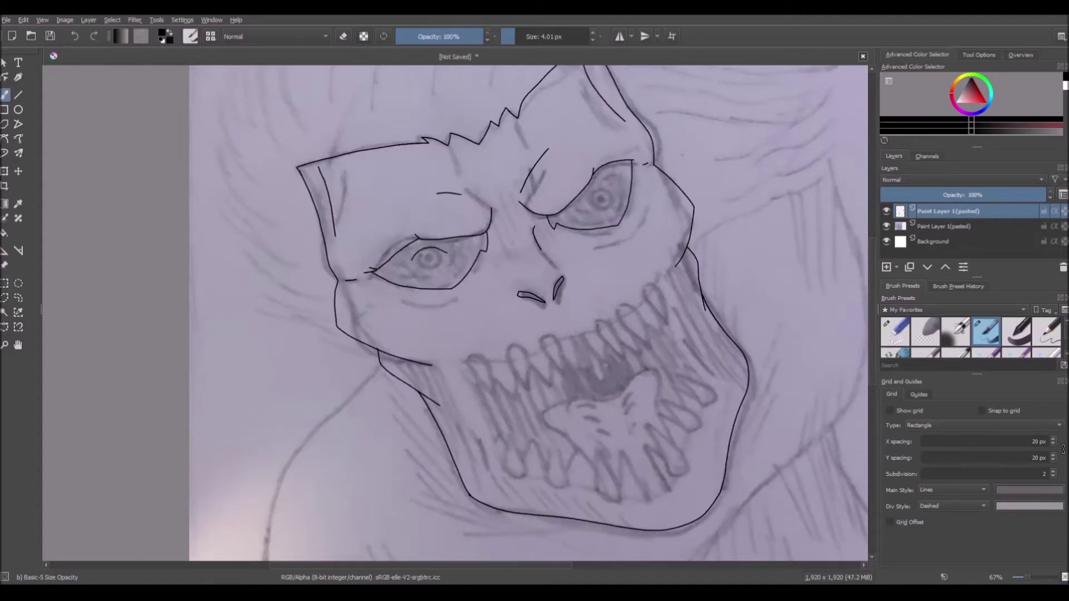
pyautogui.hotkey('ctrl', 'z')
pyautogui.moveTo(418, 251)
pyautogui.mouseDown()
pyautogui.moveTo(444, 249)
pyautogui.moveTo(438, 272)
pyautogui.mouseUp()
pyautogui.press('e')
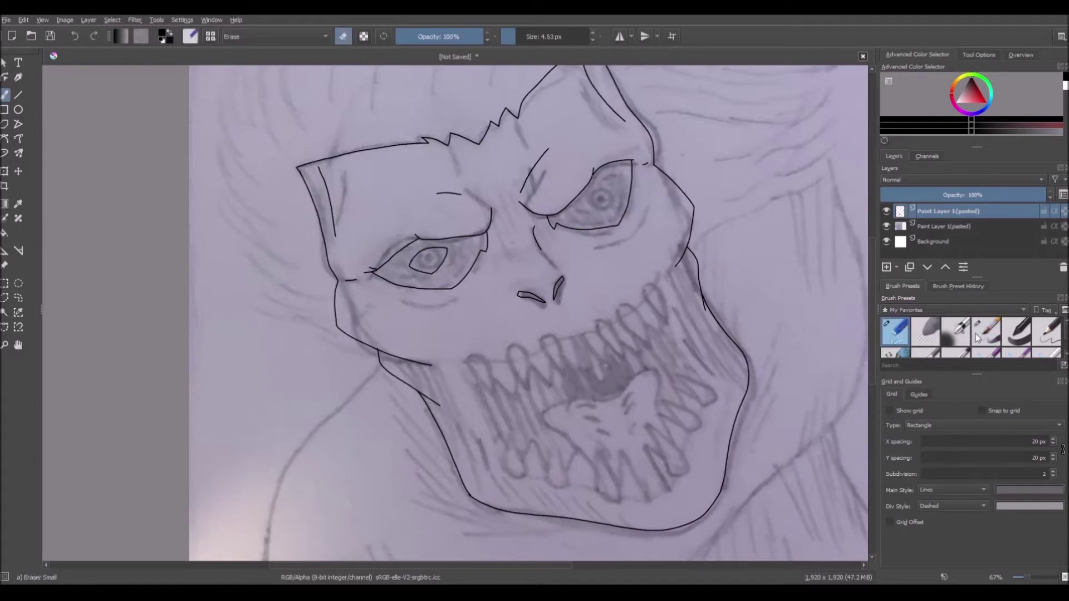
pyautogui.press('e')
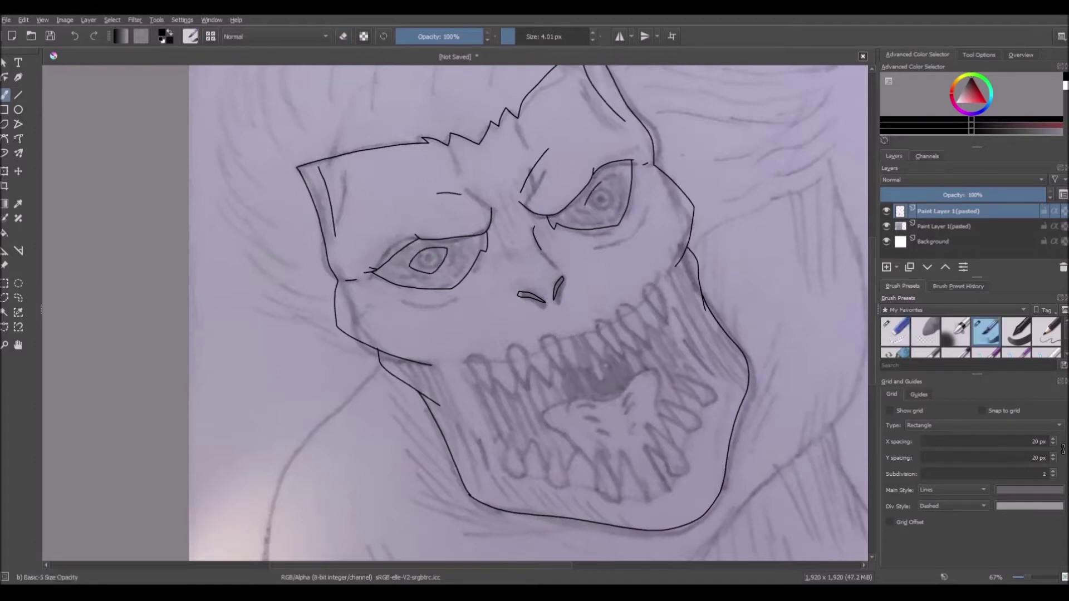
pyautogui.moveTo(614, 185); pyautogui.dragTo(601, 182)
# Hide the sketch layer, select part of the left eye's line art freehand, adjust it with the Transform tool, and deselect.
pyautogui.click(886, 226)
pyautogui.scroll(-2, 696, 253)
pyautogui.scroll(3, 688, 261)
pyautogui.click(19, 298)
pyautogui.moveTo(277, 240)
pyautogui.mouseDown()
pyautogui.moveTo(327, 279)
pyautogui.moveTo(279, 239)
pyautogui.mouseUp()
pyautogui.click(5, 173)
pyautogui.moveTo(359, 259); pyautogui.dragTo(367, 272)
pyautogui.moveTo(338, 266); pyautogui.dragTo(334, 265)
pyautogui.scroll(-4, 340, 265)
pyautogui.click(5, 94)
pyautogui.hotkey('ctrl', 'shift', 'a')
pyautogui.scroll(2, 333, 264)
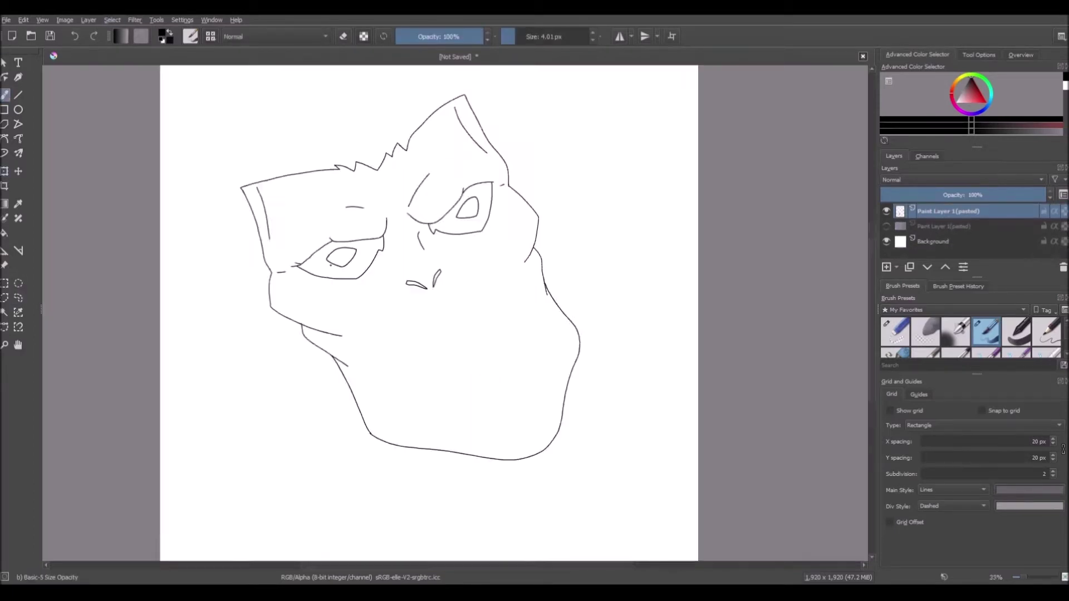
# Show the sketch layer again and ink short crease lines around the irises inside both eyes.
pyautogui.click(887, 227)
pyautogui.scroll(2, 328, 260)
pyautogui.moveTo(312, 265); pyautogui.dragTo(333, 274)
pyautogui.moveTo(293, 277)
pyautogui.mouseDown()
pyautogui.moveTo(347, 288)
pyautogui.moveTo(382, 280)
pyautogui.mouseUp()
pyautogui.moveTo(427, 230); pyautogui.dragTo(392, 296)
pyautogui.moveTo(644, 124); pyautogui.dragTo(640, 145)
pyautogui.moveTo(656, 123); pyautogui.dragTo(649, 176)
pyautogui.moveTo(560, 195); pyautogui.dragTo(636, 203)
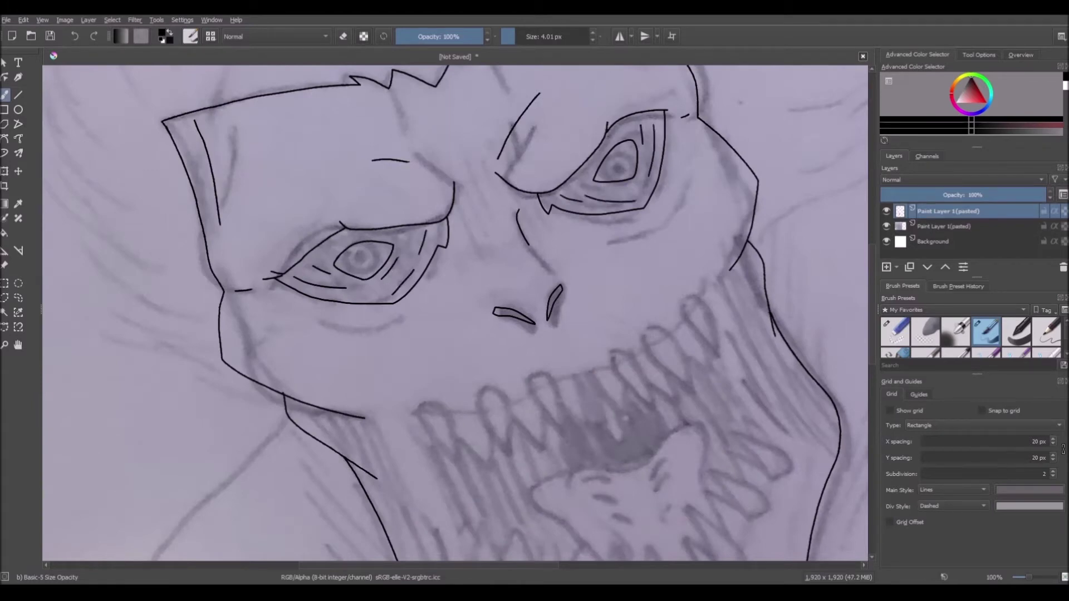
# Draw a small round pupil with a centre dot in each eye, and compare the line art with the sketch hidden.
pyautogui.hotkey('ctrl', 'z')
pyautogui.moveTo(360, 255); pyautogui.dragTo(368, 259)
pyautogui.moveTo(616, 168); pyautogui.dragTo(615, 160)
pyautogui.scroll(-4, 614, 153)
pyautogui.scroll(10, 554, 164)
pyautogui.moveTo(407, 273); pyautogui.dragTo(418, 282)
pyautogui.scroll(-8, 415, 279)
pyautogui.scroll(9, 523, 234)
pyautogui.moveTo(476, 229); pyautogui.dragTo(490, 242)
pyautogui.scroll(-12, 482, 234)
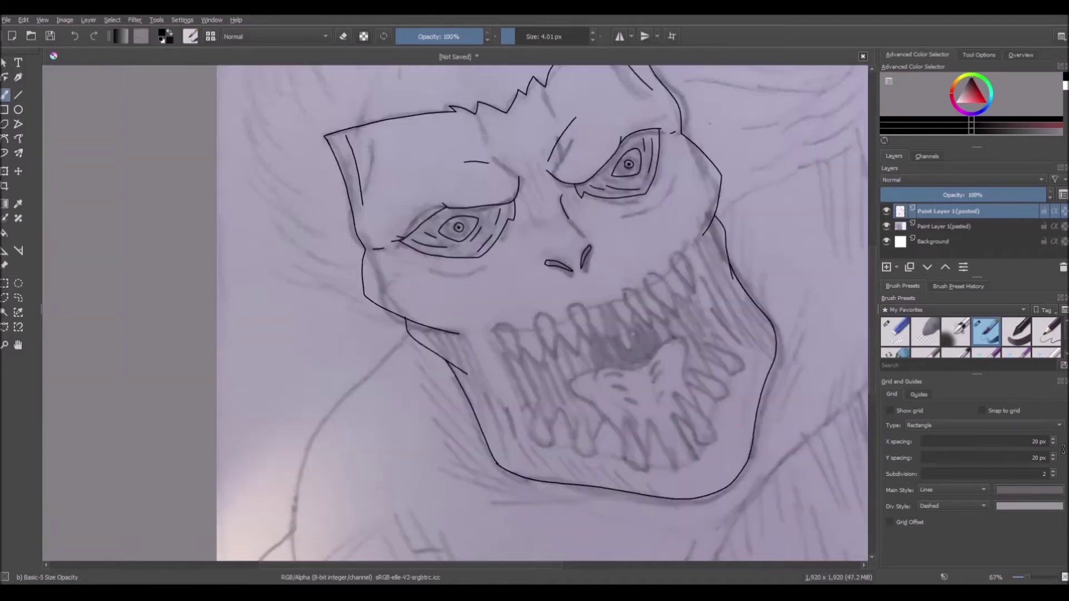
pyautogui.moveTo(555, 263); pyautogui.dragTo(536, 261)
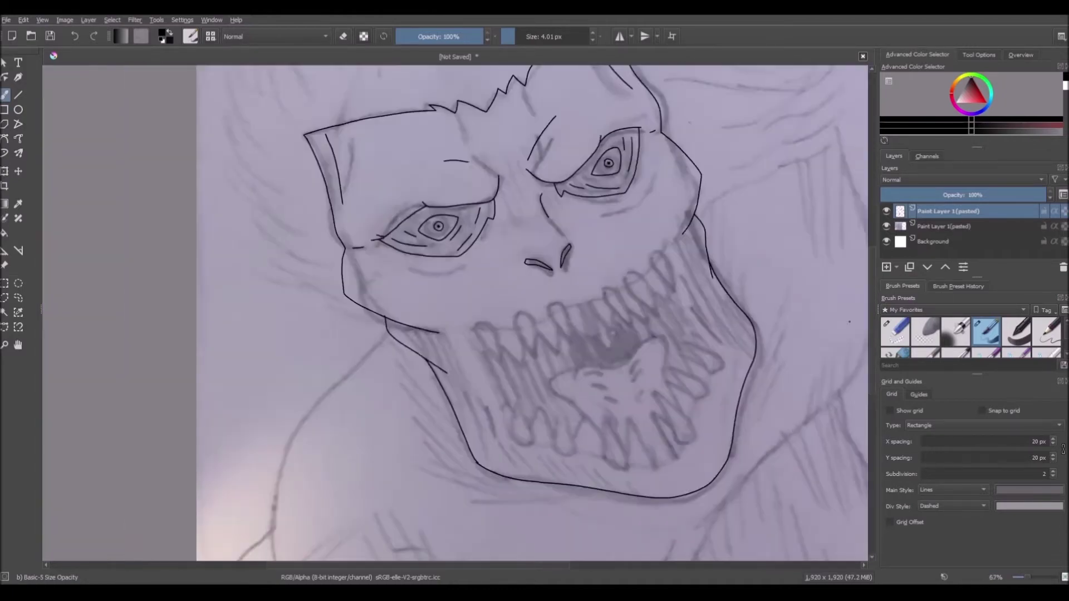
pyautogui.scroll(-2, 536, 261)
pyautogui.click(887, 226)
pyautogui.click(887, 226)
# Ink the three leftmost pointed upper teeth, adding short crease lines inside them.
pyautogui.scroll(3, 584, 324)
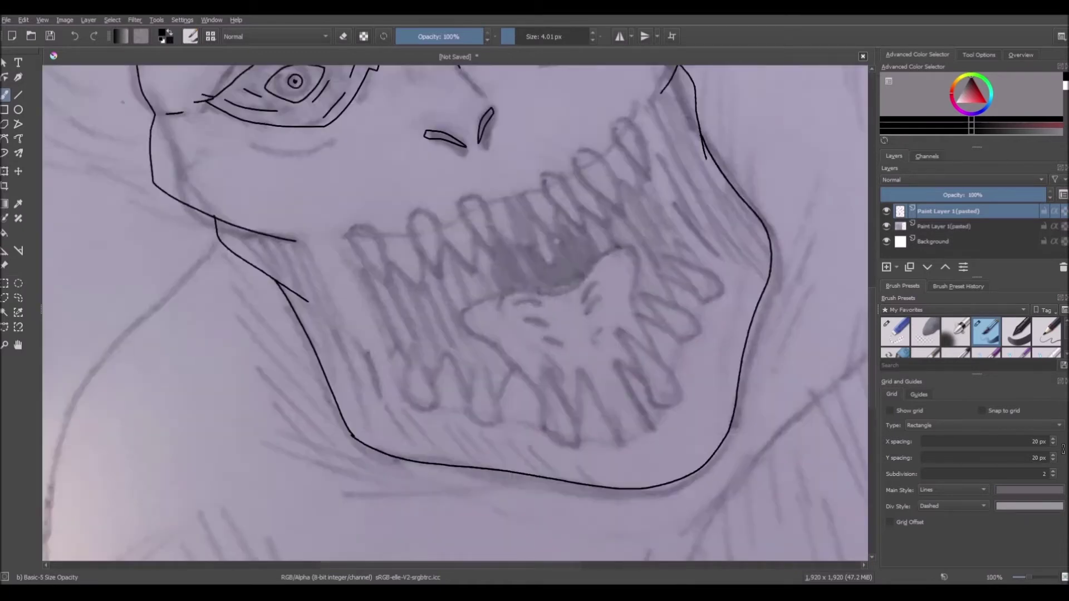
pyautogui.moveTo(381, 274)
pyautogui.mouseDown()
pyautogui.moveTo(369, 228)
pyautogui.moveTo(355, 239)
pyautogui.mouseUp()
pyautogui.hotkey('ctrl', 'z')
pyautogui.moveTo(352, 240)
pyautogui.mouseDown()
pyautogui.moveTo(361, 216)
pyautogui.moveTo(386, 264)
pyautogui.moveTo(352, 240)
pyautogui.moveTo(432, 215)
pyautogui.moveTo(408, 227)
pyautogui.moveTo(445, 276)
pyautogui.mouseUp()
pyautogui.moveTo(371, 256); pyautogui.dragTo(384, 283)
pyautogui.moveTo(457, 215)
pyautogui.mouseDown()
pyautogui.moveTo(496, 259)
pyautogui.moveTo(502, 229)
pyautogui.moveTo(456, 213)
pyautogui.moveTo(500, 241)
pyautogui.mouseUp()
pyautogui.moveTo(458, 203); pyautogui.dragTo(468, 223)
pyautogui.scroll(-4, 498, 251)
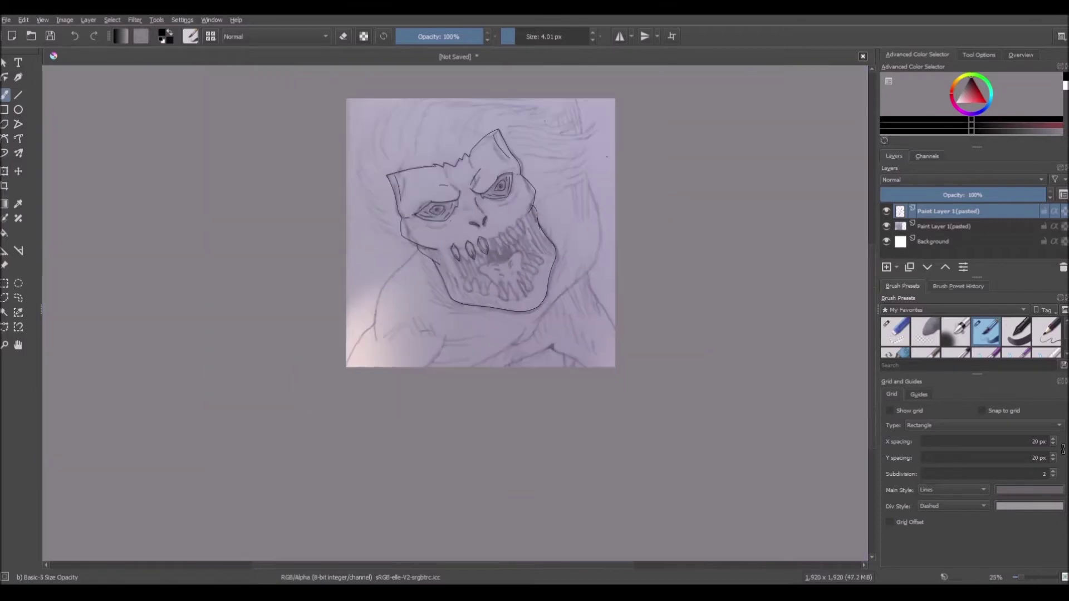
# Ink the fourth pointed upper tooth below the nose, with short crease lines inside it.
pyautogui.scroll(5, 505, 234)
pyautogui.moveTo(518, 294)
pyautogui.mouseDown()
pyautogui.moveTo(553, 259)
pyautogui.moveTo(518, 295)
pyautogui.moveTo(553, 323)
pyautogui.mouseUp()
pyautogui.moveTo(525, 243); pyautogui.dragTo(546, 319)
pyautogui.hotkey('ctrl', 'z')
pyautogui.hotkey('ctrl', 'z')
pyautogui.moveTo(528, 239); pyautogui.dragTo(540, 267)
pyautogui.moveTo(517, 235); pyautogui.dragTo(521, 246)
pyautogui.scroll(-2, 552, 232)
pyautogui.scroll(2, 552, 233)
# Select the fourth upper tooth with a freehand selection, activate the Transform tool, and deselect.
pyautogui.click(19, 298)
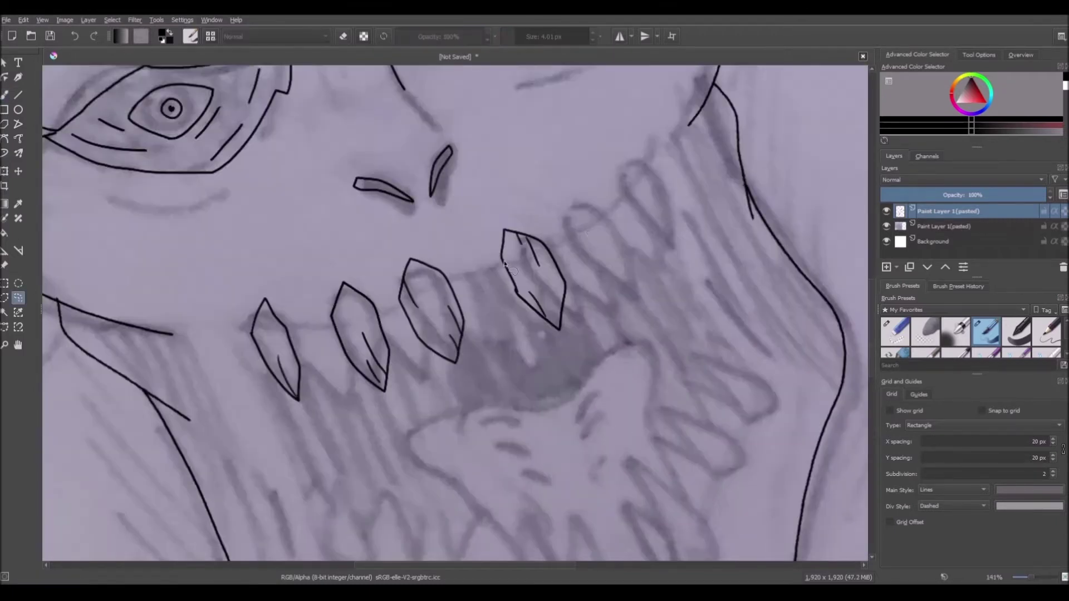
pyautogui.moveTo(482, 216); pyautogui.dragTo(486, 212)
pyautogui.click(5, 172)
pyautogui.click(112, 19)
pyautogui.click(124, 42)
pyautogui.scroll(-3, 507, 227)
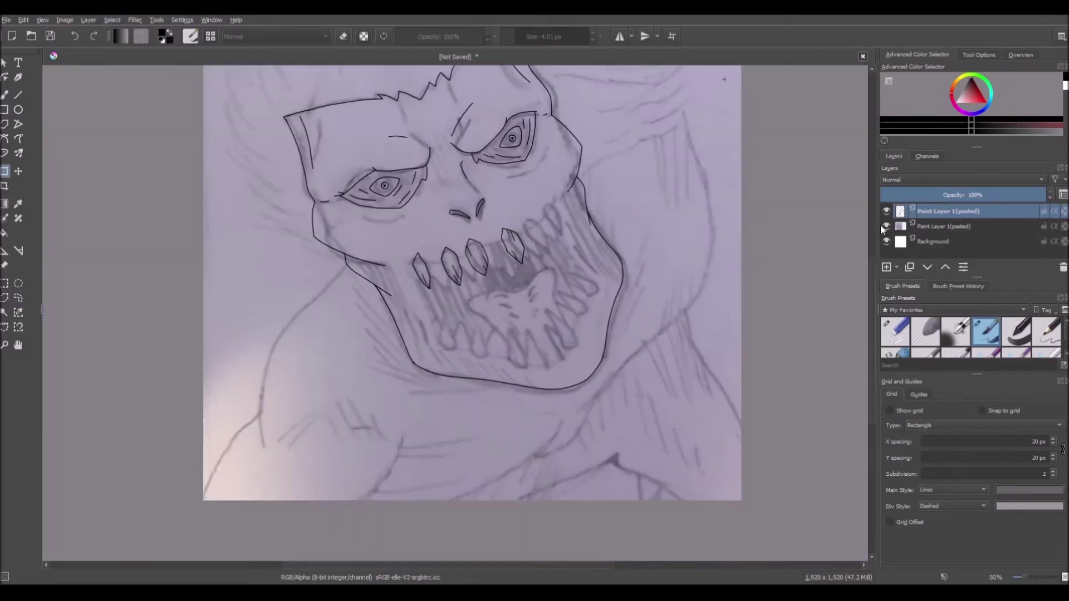
# Ink the fifth and sixth pointed upper teeth on the mouth's right side, and compare with the sketch hidden.
pyautogui.scroll(2, 480, 200)
pyautogui.click(5, 95)
pyautogui.scroll(2, 616, 243)
pyautogui.moveTo(566, 309)
pyautogui.mouseDown()
pyautogui.moveTo(559, 295)
pyautogui.moveTo(590, 256)
pyautogui.moveTo(538, 222)
pyautogui.moveTo(629, 359)
pyautogui.moveTo(585, 240)
pyautogui.moveTo(597, 327)
pyautogui.mouseUp()
pyautogui.hotkey('ctrl', 'z')
pyautogui.moveTo(592, 276); pyautogui.dragTo(622, 315)
pyautogui.moveTo(605, 169)
pyautogui.mouseDown()
pyautogui.moveTo(650, 199)
pyautogui.moveTo(643, 250)
pyautogui.moveTo(623, 226)
pyautogui.mouseUp()
pyautogui.scroll(-4, 624, 225)
pyautogui.click(886, 226)
pyautogui.click(887, 226)
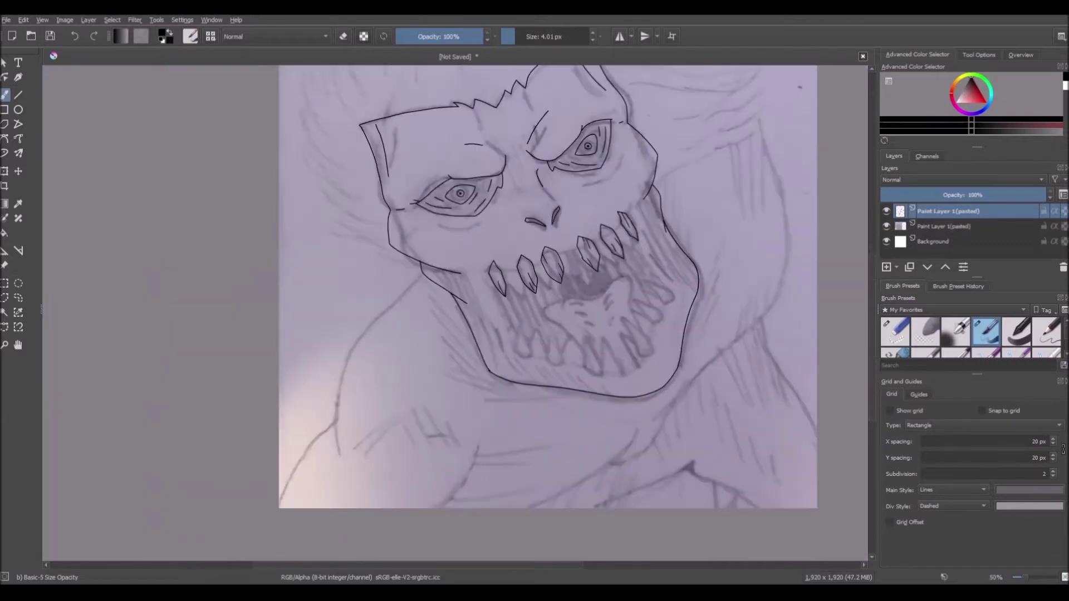
# Outline two pointed lower teeth on the left side of the jaw.
pyautogui.scroll(3, 502, 278)
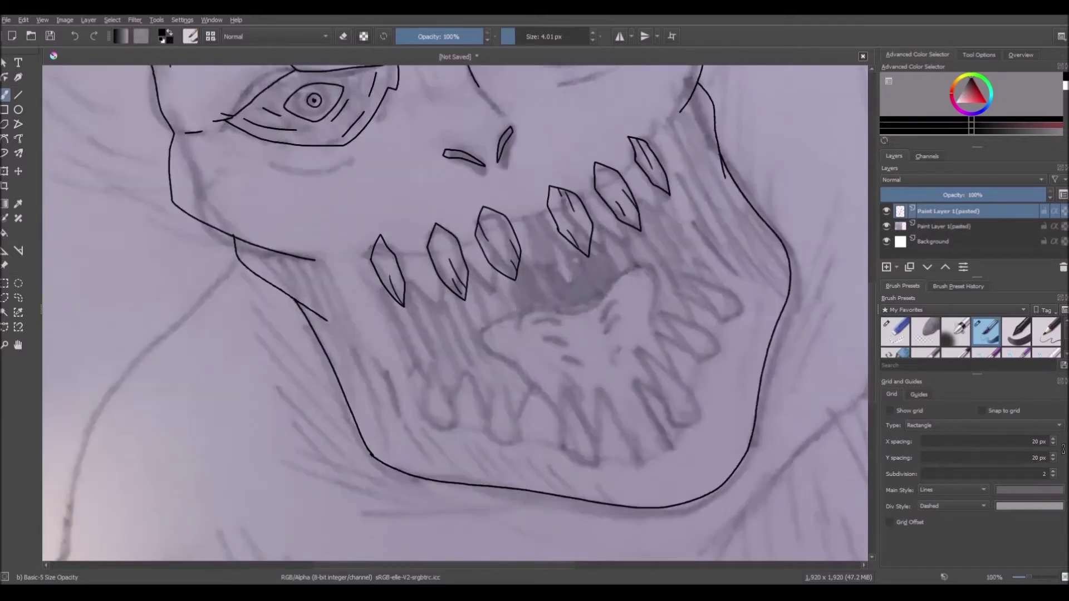
pyautogui.moveTo(450, 391)
pyautogui.mouseDown()
pyautogui.moveTo(421, 390)
pyautogui.moveTo(450, 391)
pyautogui.moveTo(456, 406)
pyautogui.moveTo(427, 364)
pyautogui.mouseUp()
pyautogui.hotkey('ctrl', 'z')
pyautogui.moveTo(488, 397)
pyautogui.mouseDown()
pyautogui.moveTo(485, 432)
pyautogui.moveTo(518, 431)
pyautogui.mouseUp()
pyautogui.hotkey('ctrl', 'z')
pyautogui.moveTo(496, 379)
pyautogui.mouseDown()
pyautogui.moveTo(505, 454)
pyautogui.moveTo(500, 375)
pyautogui.mouseUp()
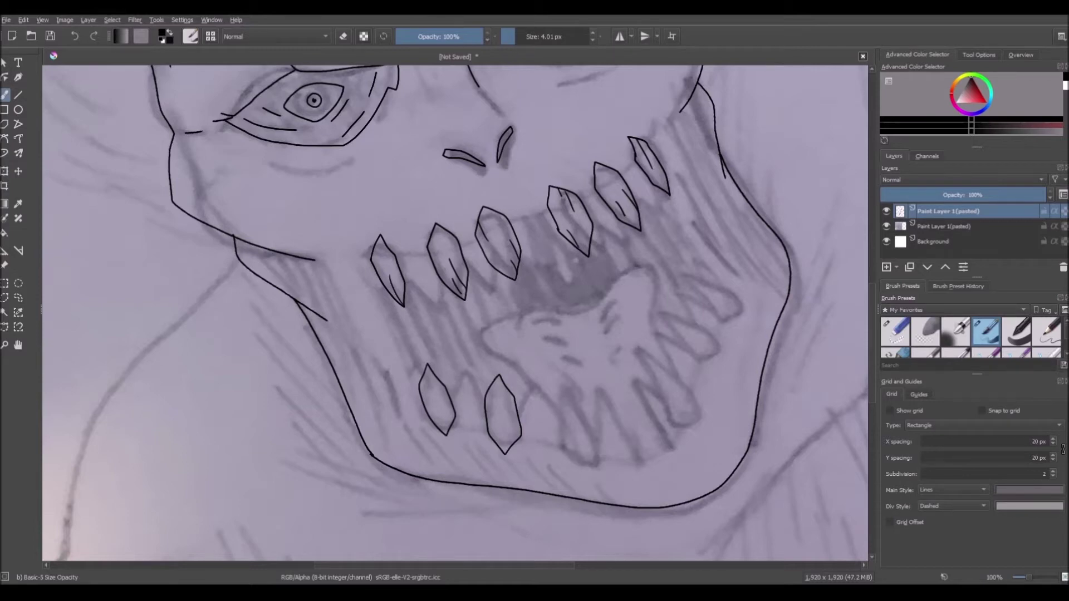
# Outline two slanted lower teeth along the right side of the jaw.
pyautogui.moveTo(681, 318); pyautogui.dragTo(723, 355)
pyautogui.moveTo(680, 319)
pyautogui.mouseDown()
pyautogui.moveTo(674, 341)
pyautogui.moveTo(723, 357)
pyautogui.mouseUp()
pyautogui.moveTo(680, 273)
pyautogui.mouseDown()
pyautogui.moveTo(713, 313)
pyautogui.moveTo(702, 274)
pyautogui.moveTo(679, 273)
pyautogui.moveTo(686, 255)
pyautogui.mouseUp()
# Select the upper slanted tooth on the jaw's right side with a freehand selection and rotate it slightly to match the sketch.
pyautogui.scroll(1, 691, 254)
pyautogui.click(19, 298)
pyautogui.hotkey('ctrl', 't')
pyautogui.moveTo(791, 316); pyautogui.dragTo(790, 331)
# Select the other slanted tooth on the jaw's right side freehand, rotate and nudge it onto the sketch, and deselect.
pyautogui.click(19, 298)
pyautogui.moveTo(633, 377); pyautogui.dragTo(634, 380)
pyautogui.hotkey('ctrl', 't')
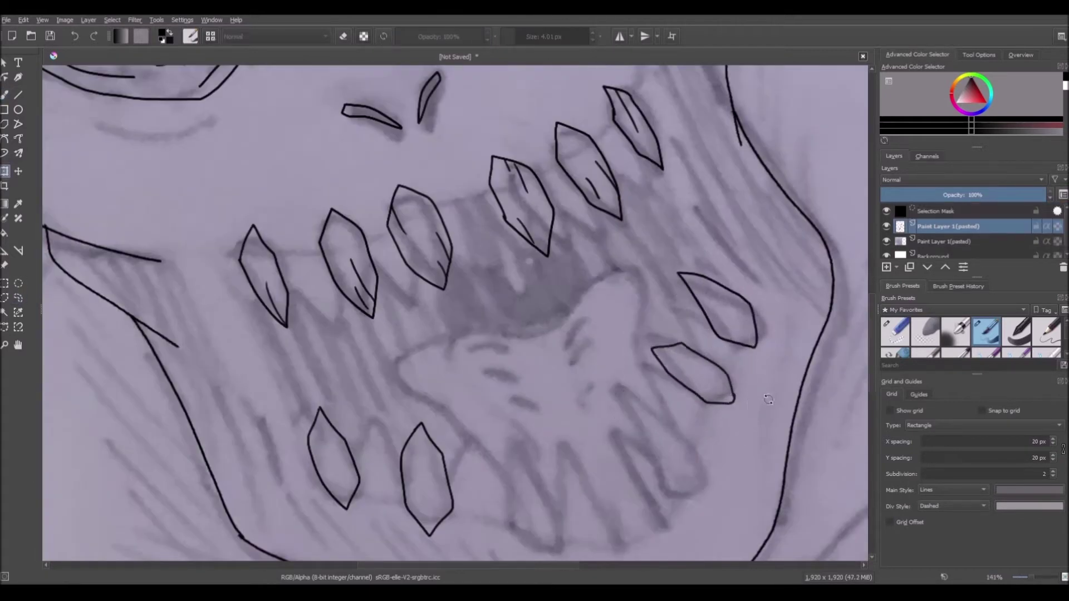
pyautogui.moveTo(769, 394); pyautogui.dragTo(765, 409)
pyautogui.moveTo(692, 385); pyautogui.dragTo(688, 377)
pyautogui.hotkey('ctrl', 'shift', 'a')
# Ink a large pointed tooth at the lower right of the jaw with the Freehand Brush, including an inner line.
pyautogui.scroll(-2, 501, 339)
pyautogui.scroll(2, 557, 395)
pyautogui.click(5, 95)
pyautogui.moveTo(541, 479)
pyautogui.mouseDown()
pyautogui.moveTo(583, 485)
pyautogui.moveTo(589, 458)
pyautogui.mouseUp()
pyautogui.moveTo(541, 479); pyautogui.dragTo(512, 382)
pyautogui.moveTo(511, 382); pyautogui.dragTo(589, 459)
pyautogui.moveTo(513, 395)
pyautogui.mouseDown()
pyautogui.moveTo(525, 418)
pyautogui.moveTo(570, 450)
pyautogui.mouseUp()
# Add short inner shading lines to the large teeth on both sides of the mouth.
pyautogui.moveTo(597, 275); pyautogui.dragTo(651, 335)
pyautogui.moveTo(613, 210); pyautogui.dragTo(652, 243)
pyautogui.moveTo(353, 363); pyautogui.dragTo(350, 395)
pyautogui.moveTo(376, 423); pyautogui.dragTo(369, 450)
pyautogui.moveTo(252, 348); pyautogui.dragTo(259, 390)
# Ink the edges of the smaller teeth tucked between the large upper teeth.
pyautogui.scroll(-5, 318, 244)
pyautogui.scroll(5, 455, 313)
pyautogui.moveTo(414, 315)
pyautogui.mouseDown()
pyautogui.moveTo(463, 338)
pyautogui.moveTo(465, 295)
pyautogui.mouseUp()
pyautogui.moveTo(505, 291)
pyautogui.mouseDown()
pyautogui.moveTo(539, 310)
pyautogui.moveTo(541, 282)
pyautogui.mouseUp()
pyautogui.moveTo(578, 269)
pyautogui.mouseDown()
pyautogui.moveTo(600, 276)
pyautogui.moveTo(581, 210)
pyautogui.mouseUp()
pyautogui.moveTo(607, 204)
pyautogui.mouseDown()
pyautogui.moveTo(626, 239)
pyautogui.moveTo(657, 260)
pyautogui.mouseUp()
pyautogui.moveTo(682, 227); pyautogui.dragTo(767, 199)
pyautogui.moveTo(767, 200); pyautogui.dragTo(769, 164)
# Add short shading lines across the upper row of teeth and compare the line art with the sketch hidden.
pyautogui.moveTo(420, 262); pyautogui.dragTo(427, 283)
pyautogui.moveTo(454, 306); pyautogui.dragTo(461, 320)
pyautogui.moveTo(503, 251); pyautogui.dragTo(510, 267)
pyautogui.moveTo(585, 236); pyautogui.dragTo(598, 260)
pyautogui.moveTo(686, 211); pyautogui.dragTo(694, 224)
pyautogui.moveTo(735, 138); pyautogui.dragTo(767, 195)
pyautogui.scroll(-6, 763, 192)
pyautogui.scroll(4, 787, 165)
pyautogui.click(887, 226)
pyautogui.click(886, 226)
# Outline the smaller pointed teeth between the large teeth of the lower jaw.
pyautogui.scroll(2, 737, 440)
pyautogui.moveTo(353, 366); pyautogui.dragTo(380, 323)
pyautogui.moveTo(379, 323)
pyautogui.mouseDown()
pyautogui.moveTo(401, 367)
pyautogui.moveTo(507, 398)
pyautogui.moveTo(508, 436)
pyautogui.mouseUp()
pyautogui.moveTo(557, 448)
pyautogui.mouseDown()
pyautogui.moveTo(555, 373)
pyautogui.moveTo(583, 384)
pyautogui.mouseUp()
pyautogui.moveTo(662, 273)
pyautogui.mouseDown()
pyautogui.moveTo(648, 275)
pyautogui.moveTo(694, 342)
pyautogui.mouseUp()
pyautogui.moveTo(630, 385)
pyautogui.mouseDown()
pyautogui.moveTo(662, 366)
pyautogui.moveTo(684, 393)
pyautogui.mouseUp()
pyautogui.moveTo(678, 225); pyautogui.dragTo(711, 256)
# Add short shading lines inside the lower jaw's teeth.
pyautogui.moveTo(635, 361); pyautogui.dragTo(644, 377)
pyautogui.moveTo(650, 383); pyautogui.dragTo(670, 412)
pyautogui.moveTo(654, 277); pyautogui.dragTo(675, 302)
pyautogui.moveTo(562, 376); pyautogui.dragTo(589, 451)
pyautogui.moveTo(472, 365); pyautogui.dragTo(481, 396)
pyautogui.scroll(-3, 368, 384)
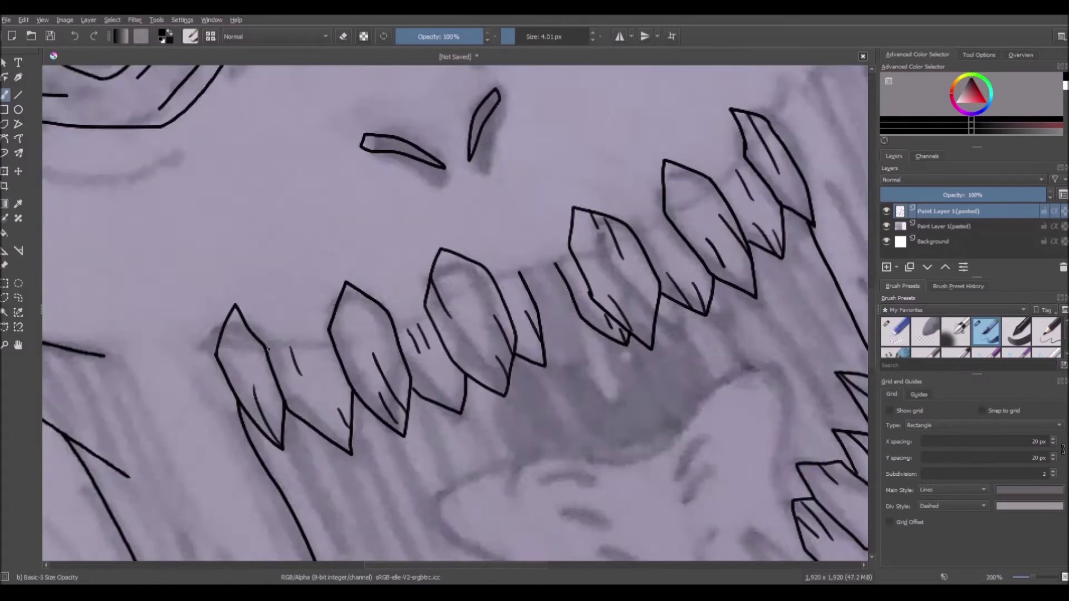
# Connect the upper teeth with gum line segments drawn across the gaps between them.
pyautogui.moveTo(268, 349); pyautogui.dragTo(332, 342)
pyautogui.moveTo(395, 325); pyautogui.dragTo(428, 313)
pyautogui.moveTo(497, 282); pyautogui.dragTo(569, 253)
pyautogui.moveTo(632, 227); pyautogui.dragTo(663, 210)
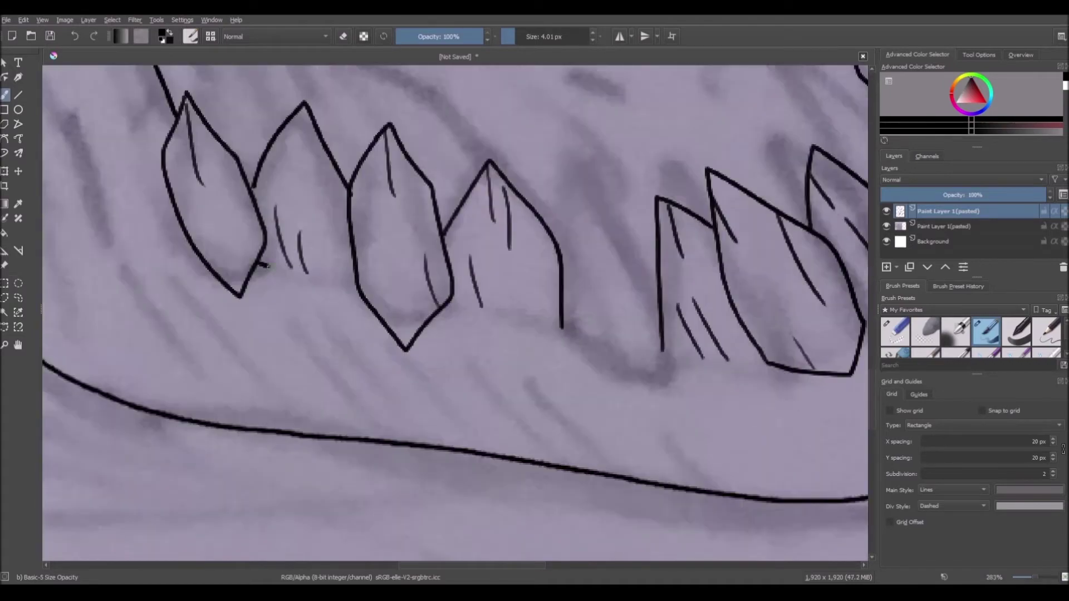
# Connect the lower teeth with a gum line along the bottom and right side, and check it with the sketch hidden.
pyautogui.moveTo(454, 311); pyautogui.dragTo(574, 328)
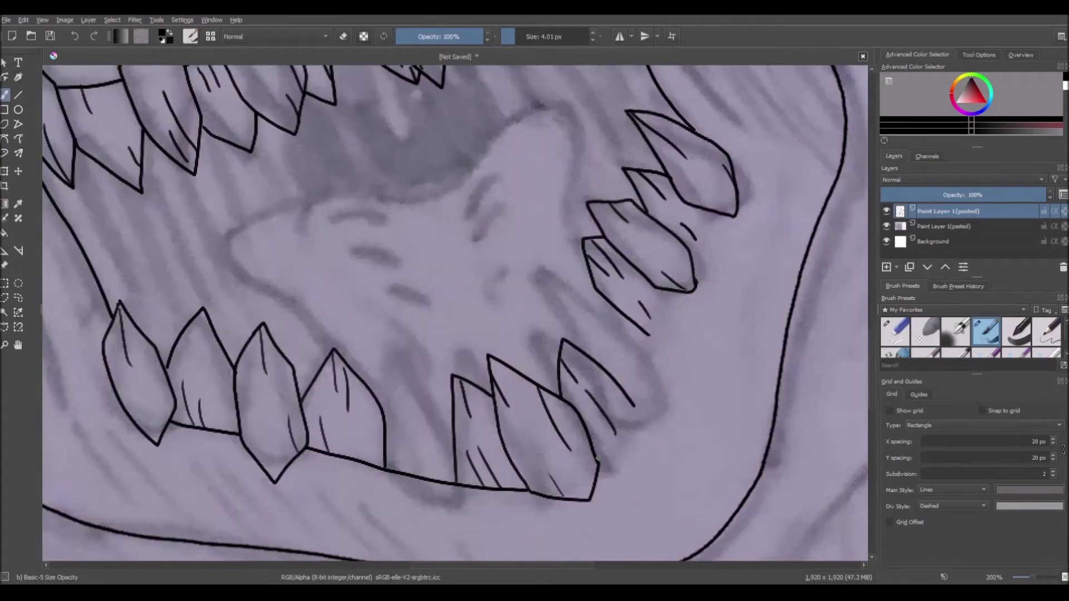
pyautogui.moveTo(655, 343); pyautogui.dragTo(595, 462)
pyautogui.moveTo(671, 291); pyautogui.dragTo(645, 347)
pyautogui.moveTo(700, 218); pyautogui.dragTo(689, 252)
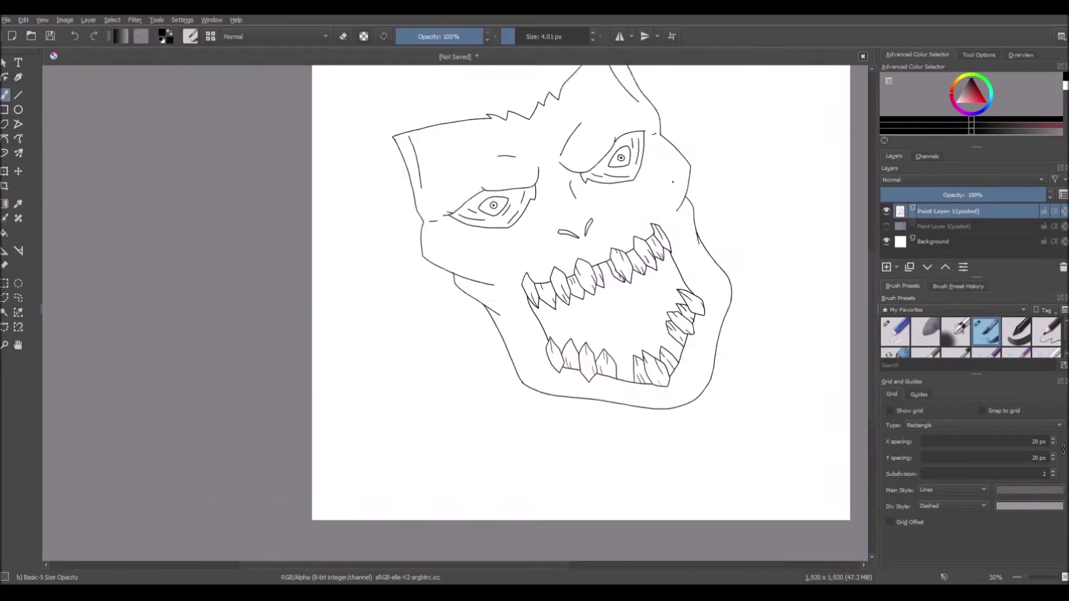
pyautogui.press('-')
pyautogui.click(887, 226)
pyautogui.press('+')
pyautogui.press('+')
pyautogui.press('+')
# Ink the tongue's upper contour inside the mouth and add short detail strokes on its surface.
pyautogui.moveTo(356, 414)
pyautogui.mouseDown()
pyautogui.moveTo(346, 377)
pyautogui.moveTo(436, 350)
pyautogui.moveTo(493, 315)
pyautogui.moveTo(569, 326)
pyautogui.mouseUp()
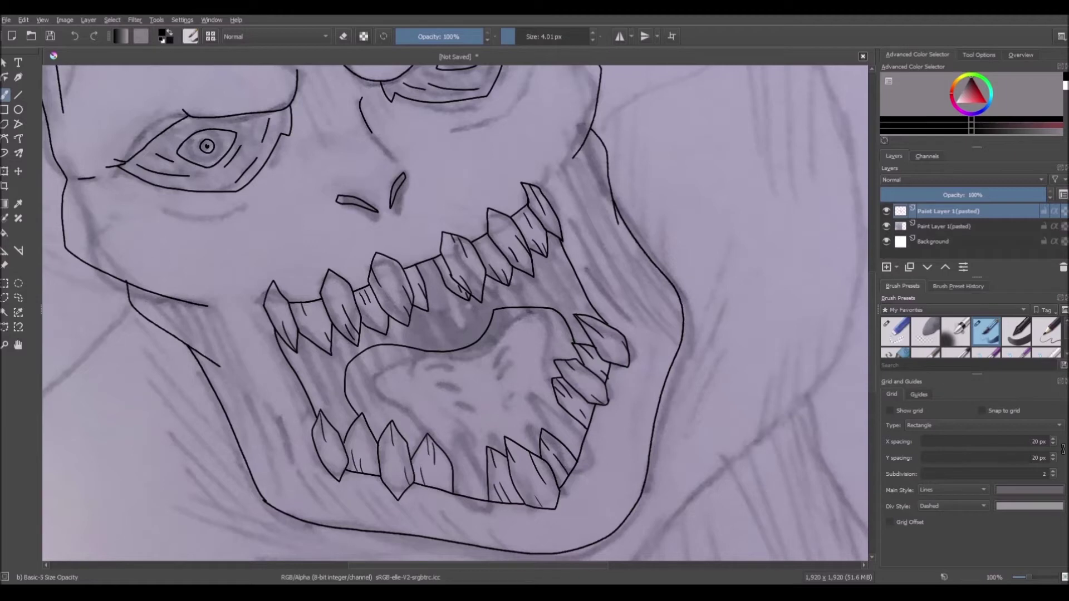
pyautogui.moveTo(453, 368); pyautogui.dragTo(474, 358)
pyautogui.moveTo(466, 384); pyautogui.dragTo(480, 377)
pyautogui.moveTo(493, 310); pyautogui.dragTo(484, 335)
# Clean up the tongue contour's right end with the small eraser and compare the line art with the sketch hidden.
pyautogui.click(896, 332)
pyautogui.press('e')
pyautogui.moveTo(546, 307); pyautogui.dragTo(528, 272)
pyautogui.scroll(-4, 507, 231)
pyautogui.click(887, 226)
pyautogui.click(887, 226)
pyautogui.scroll(4, 512, 244)
pyautogui.scroll(3, 518, 270)
# Refine the line at the right side of the mouth behind the tongue, switching between brush and eraser.
pyautogui.moveTo(509, 216)
pyautogui.mouseDown()
pyautogui.moveTo(526, 276)
pyautogui.moveTo(544, 277)
pyautogui.mouseUp()
pyautogui.click(896, 332)
pyautogui.press('e')
pyautogui.scroll(-5, 543, 277)
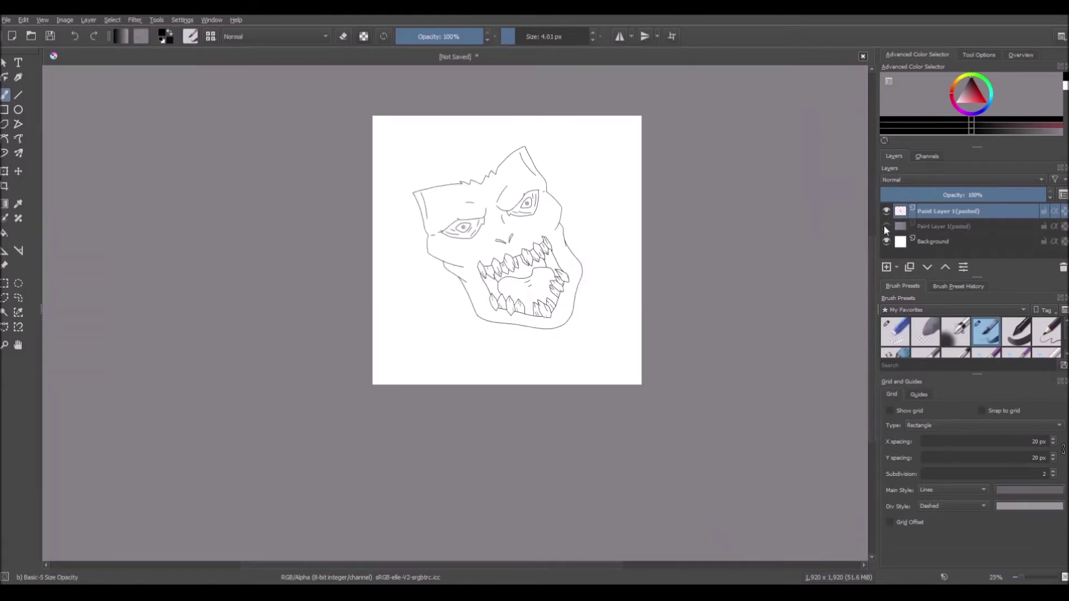
# Ink the left shoulder and outer arm contour plus the inner arm line, with the brush's tool options shown.
pyautogui.scroll(2, 487, 326)
pyautogui.moveTo(487, 327); pyautogui.dragTo(335, 340)
pyautogui.moveTo(322, 202)
pyautogui.mouseDown()
pyautogui.moveTo(255, 290)
pyautogui.moveTo(240, 392)
pyautogui.moveTo(180, 447)
pyautogui.mouseUp()
pyautogui.click(979, 55)
pyautogui.moveTo(341, 447); pyautogui.dragTo(378, 380)
pyautogui.hotkey('ctrl', 'z')
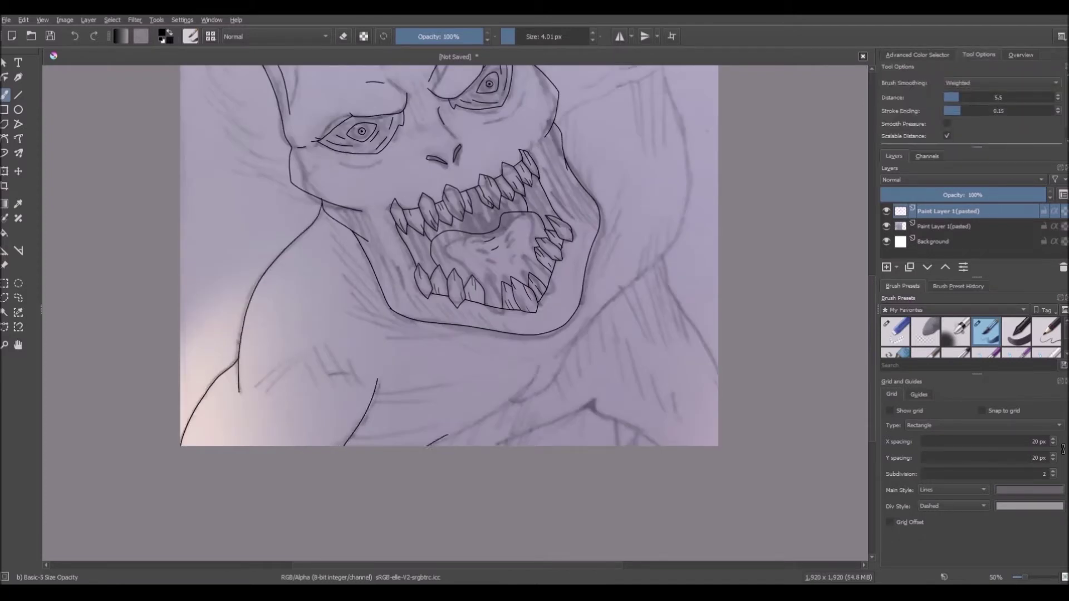
# Ink the chest edge below the jaw and the long curved contour behind the head up to the canvas's top edge.
pyautogui.moveTo(543, 364); pyautogui.dragTo(440, 446)
pyautogui.moveTo(440, 390); pyautogui.dragTo(464, 476)
pyautogui.moveTo(584, 436)
pyautogui.mouseDown()
pyautogui.moveTo(618, 413)
pyautogui.moveTo(713, 258)
pyautogui.moveTo(682, 147)
pyautogui.mouseUp()
pyautogui.scroll(-4, 682, 147)
pyautogui.scroll(5, 674, 105)
pyautogui.moveTo(704, 225); pyautogui.dragTo(689, 130)
pyautogui.scroll(-5, 688, 177)
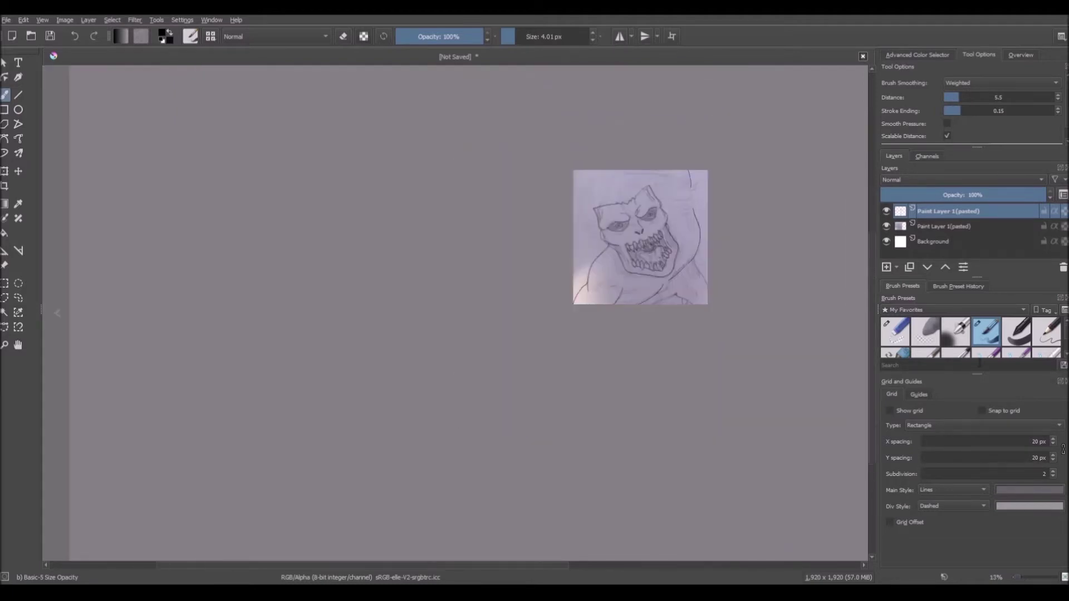
# Work on the short stroke joining the chest and back contours, and compare the line art with the sketch hidden.
pyautogui.scroll(6, 677, 270)
pyautogui.scroll(1, 645, 324)
pyautogui.moveTo(538, 397)
pyautogui.mouseDown()
pyautogui.moveTo(601, 349)
pyautogui.moveTo(581, 375)
pyautogui.mouseUp()
pyautogui.hotkey('ctrl', 'z')
pyautogui.scroll(-5, 617, 346)
pyautogui.click(886, 226)
pyautogui.click(887, 226)
pyautogui.scroll(3, 501, 366)
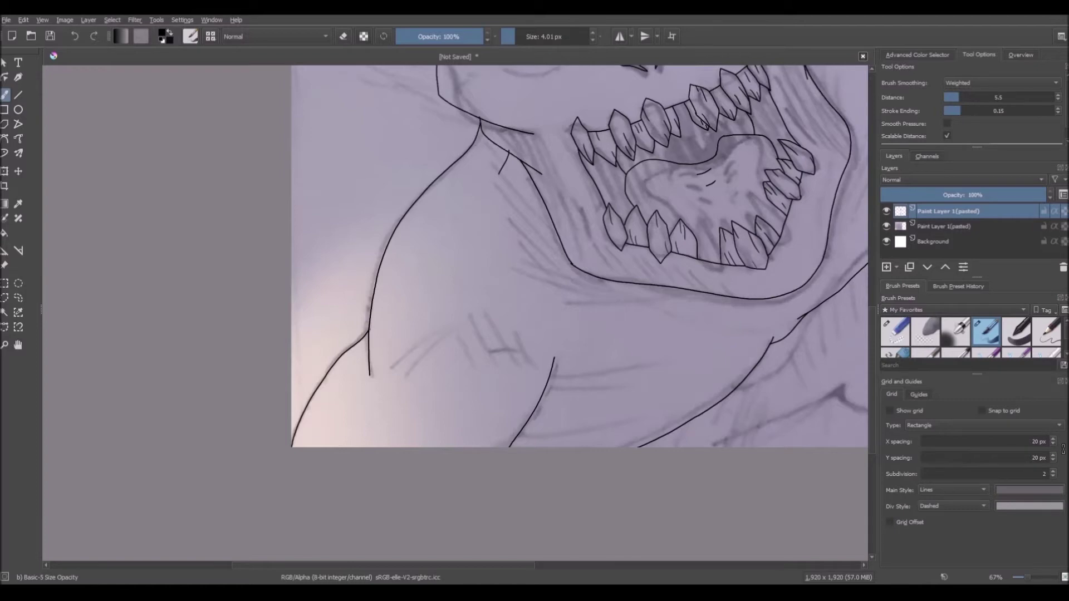
# Ink the muscle lines inside the left shoulder and arm, and compare the line art with the sketch hidden.
pyautogui.moveTo(510, 156)
pyautogui.mouseDown()
pyautogui.moveTo(471, 257)
pyautogui.moveTo(388, 375)
pyautogui.mouseUp()
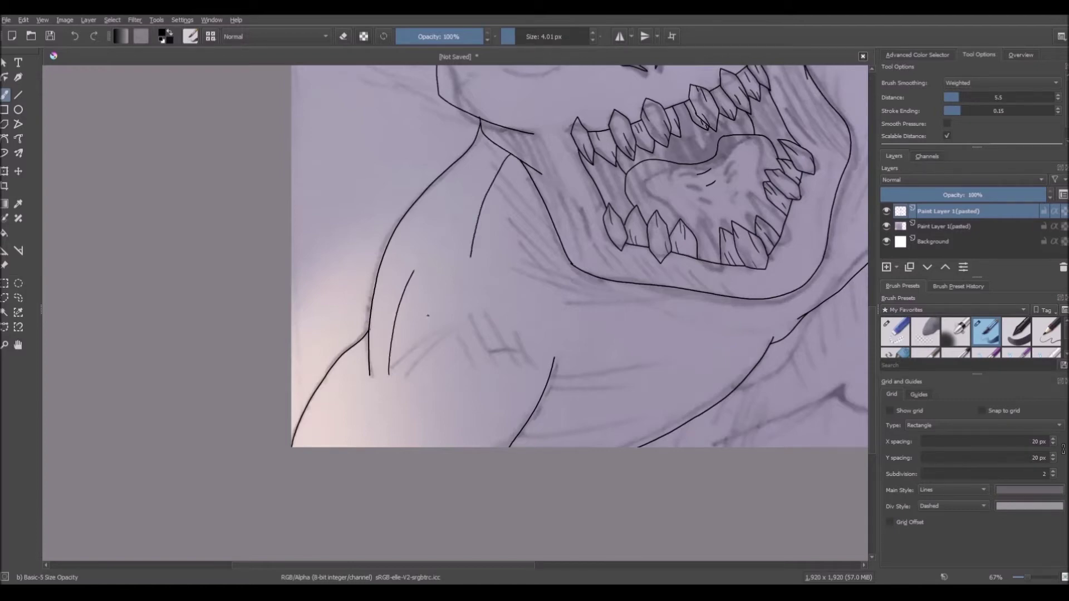
pyautogui.moveTo(381, 411)
pyautogui.mouseDown()
pyautogui.moveTo(424, 447)
pyautogui.moveTo(340, 447)
pyautogui.mouseUp()
pyautogui.scroll(-3, 356, 415)
pyautogui.scroll(3, 402, 399)
pyautogui.moveTo(381, 381); pyautogui.dragTo(372, 474)
pyautogui.click(886, 226)
pyautogui.scroll(-4, 563, 376)
pyautogui.click(886, 227)
pyautogui.scroll(3, 632, 325)
pyautogui.scroll(-1, 632, 349)
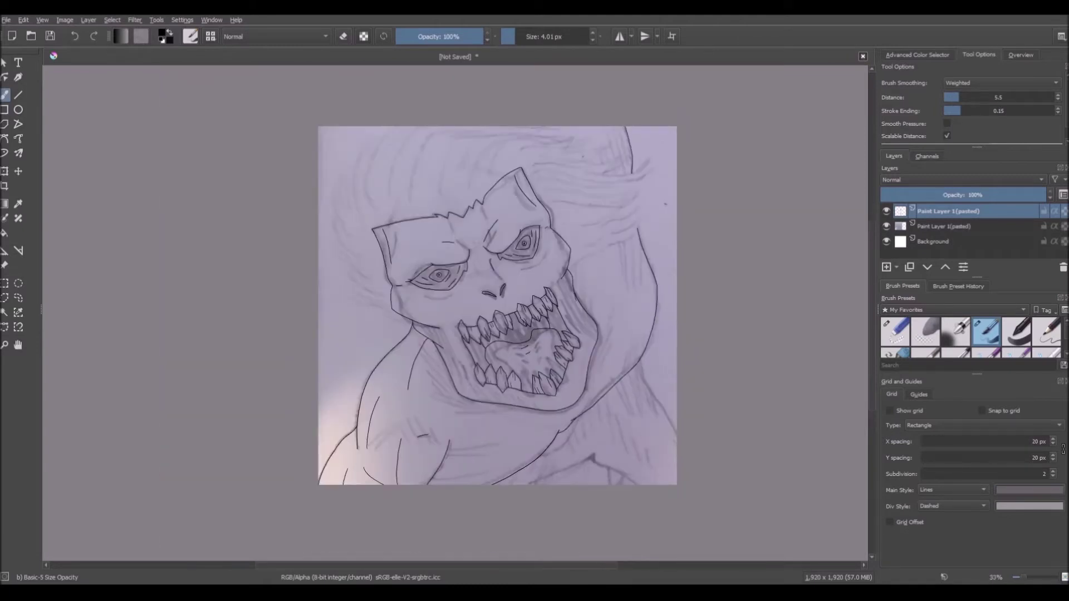
# Ink curved muscle lines across the chest beside the inner arm line.
pyautogui.scroll(2, 473, 497)
pyautogui.moveTo(412, 413)
pyautogui.mouseDown()
pyautogui.moveTo(480, 388)
pyautogui.moveTo(463, 415)
pyautogui.mouseUp()
pyautogui.moveTo(384, 463); pyautogui.dragTo(526, 425)
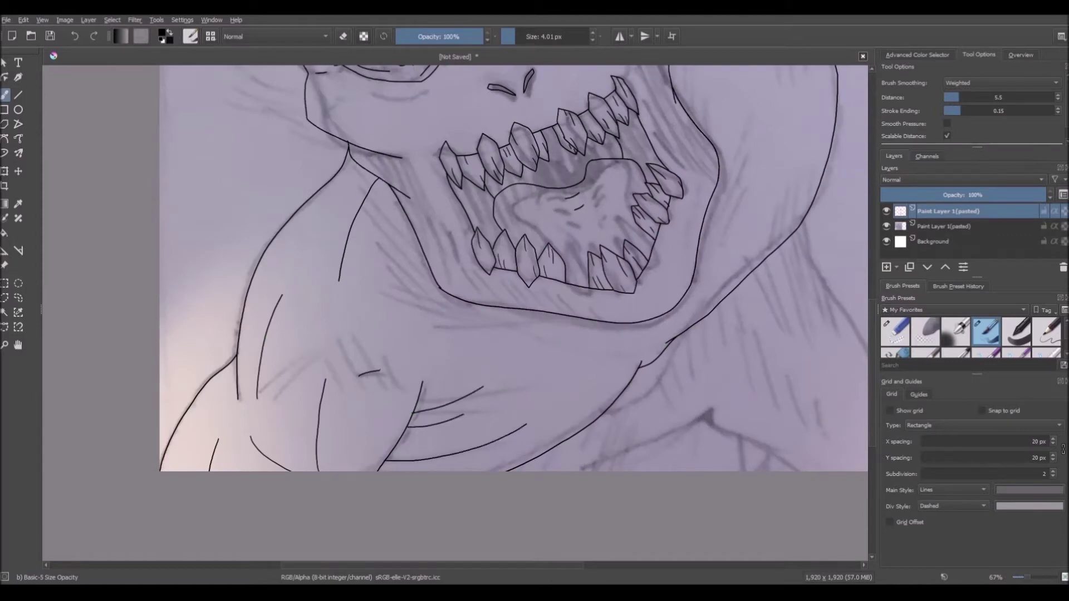
pyautogui.scroll(-2, 494, 387)
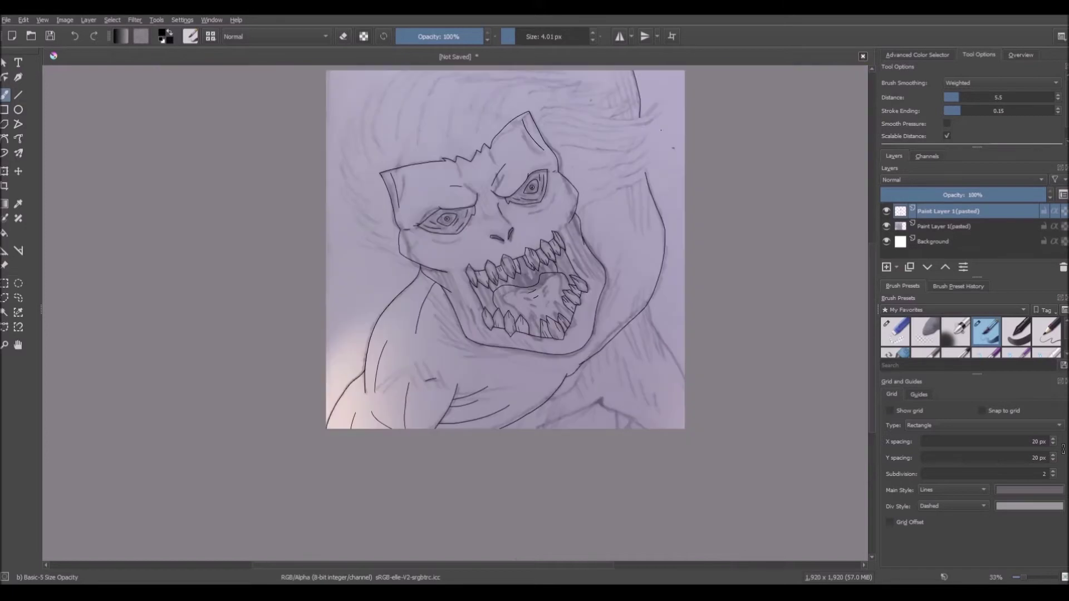
pyautogui.scroll(1, 641, 81)
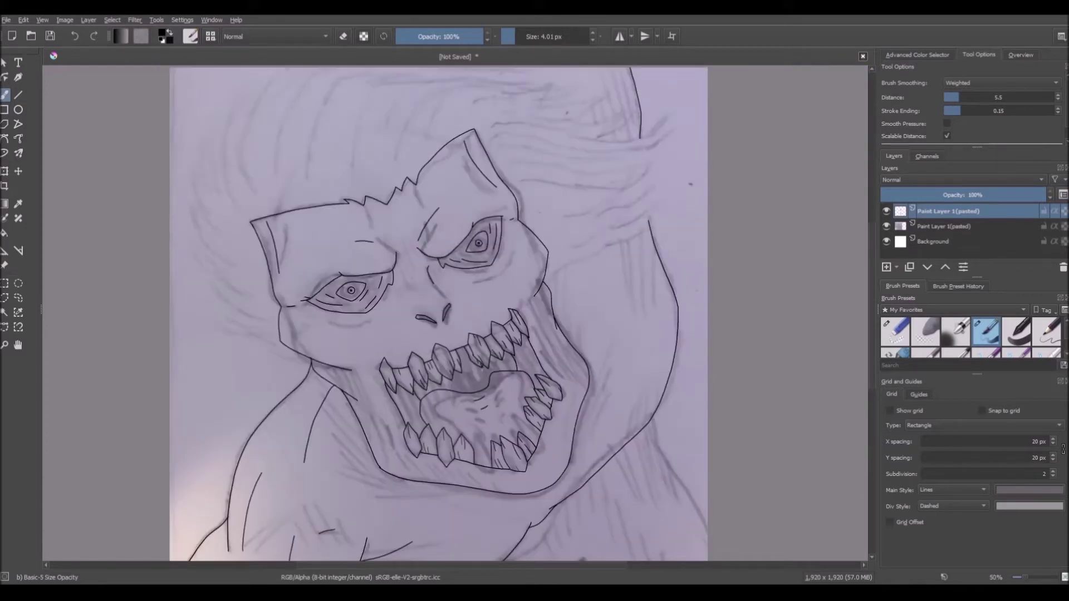
# Outline the hair's left contour and the pointed, swept-back hair tips on the right side of the head.
pyautogui.moveTo(473, 250); pyautogui.dragTo(553, 316)
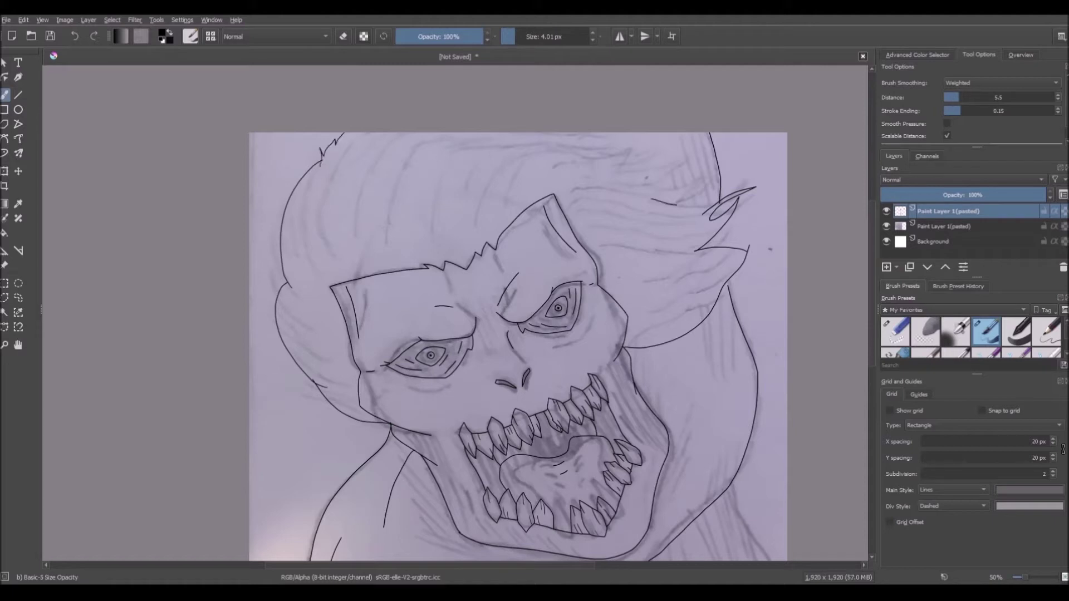
pyautogui.press('e')
pyautogui.click(995, 332)
pyautogui.scroll(2, 633, 115)
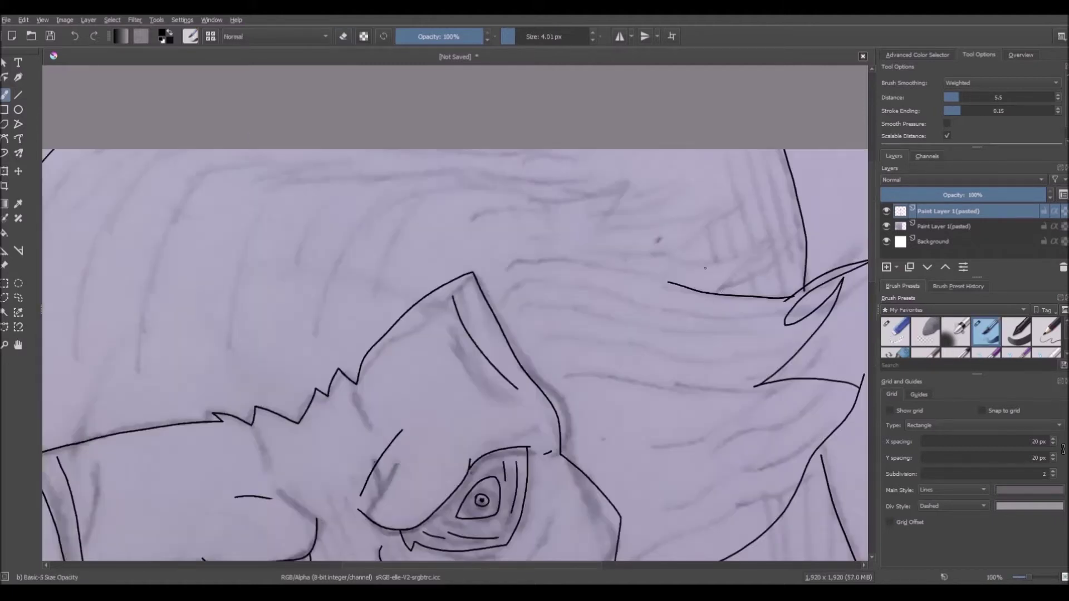
pyautogui.scroll(2, 791, 312)
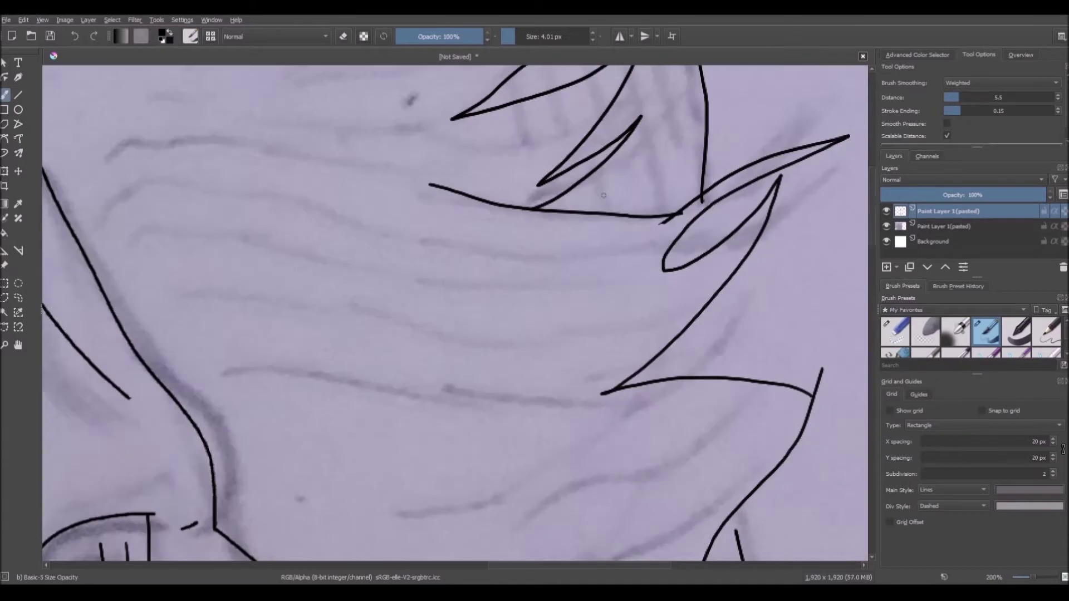
# Erase the excess line inside the hair at the base of the right-hand tips, and return to the Basic-5 Size Opacity brush.
pyautogui.click(896, 332)
pyautogui.moveTo(430, 184); pyautogui.dragTo(529, 207)
pyautogui.scroll(-7, 528, 184)
pyautogui.scroll(3, 432, 179)
pyautogui.click(985, 332)
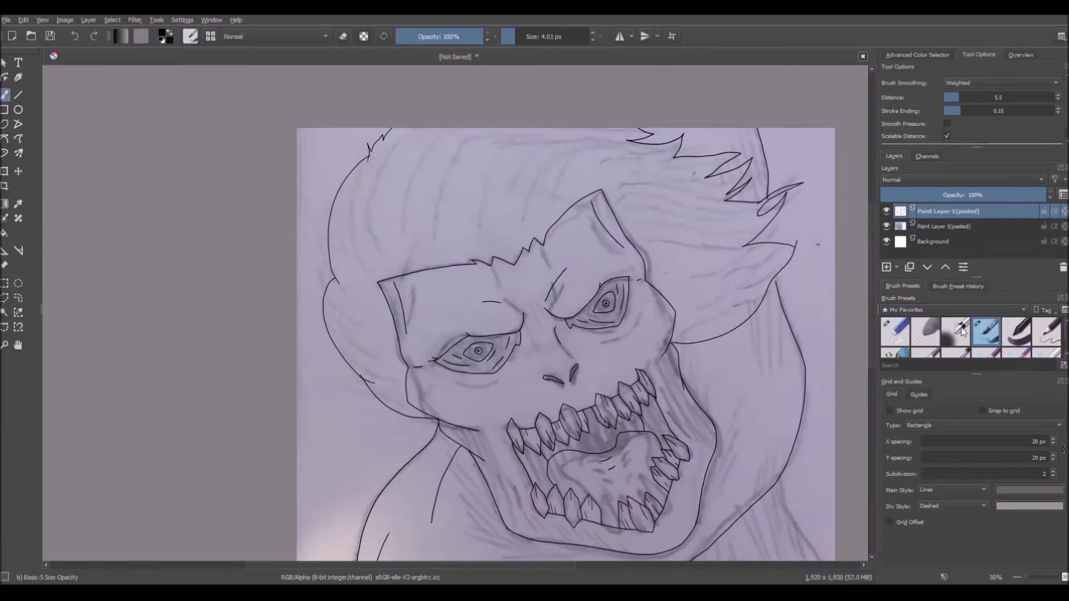
# Ink hair strands sweeping up from the forehead, and erase the overlapping line ends at the right-hand hair tips.
pyautogui.press('e')
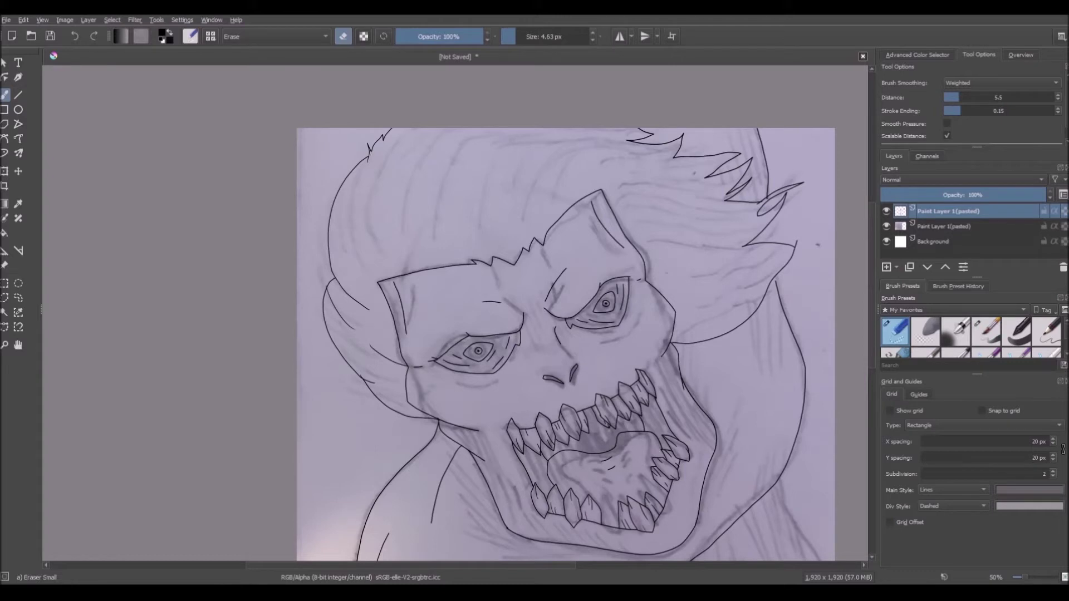
pyautogui.press('e')
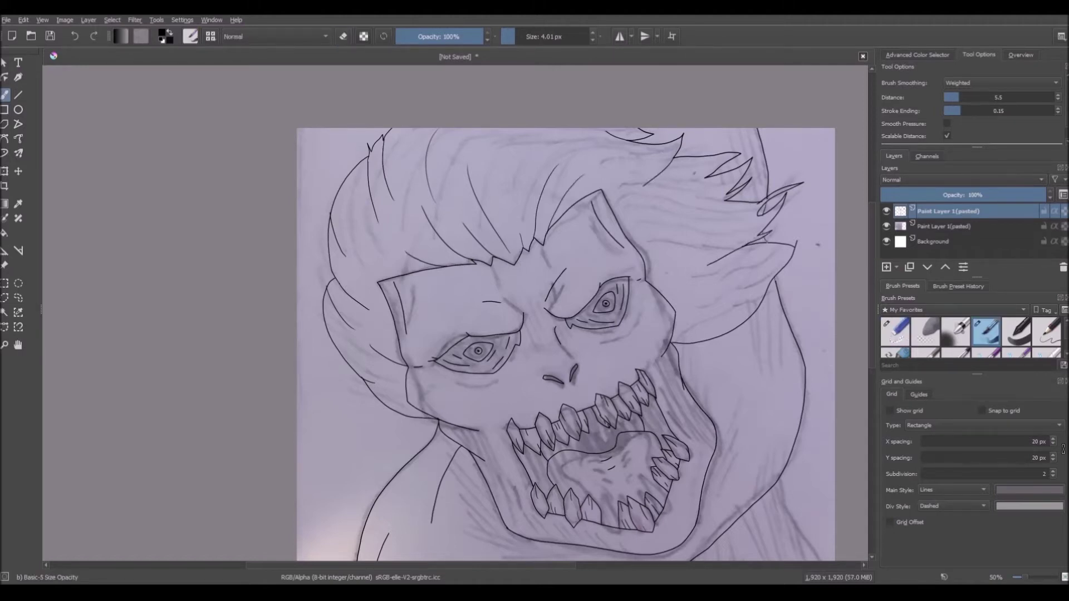
pyautogui.scroll(4, 797, 212)
pyautogui.click(896, 332)
pyautogui.moveTo(662, 229); pyautogui.dragTo(659, 236)
pyautogui.moveTo(678, 156); pyautogui.dragTo(675, 167)
pyautogui.click(987, 332)
pyautogui.scroll(-2, 682, 299)
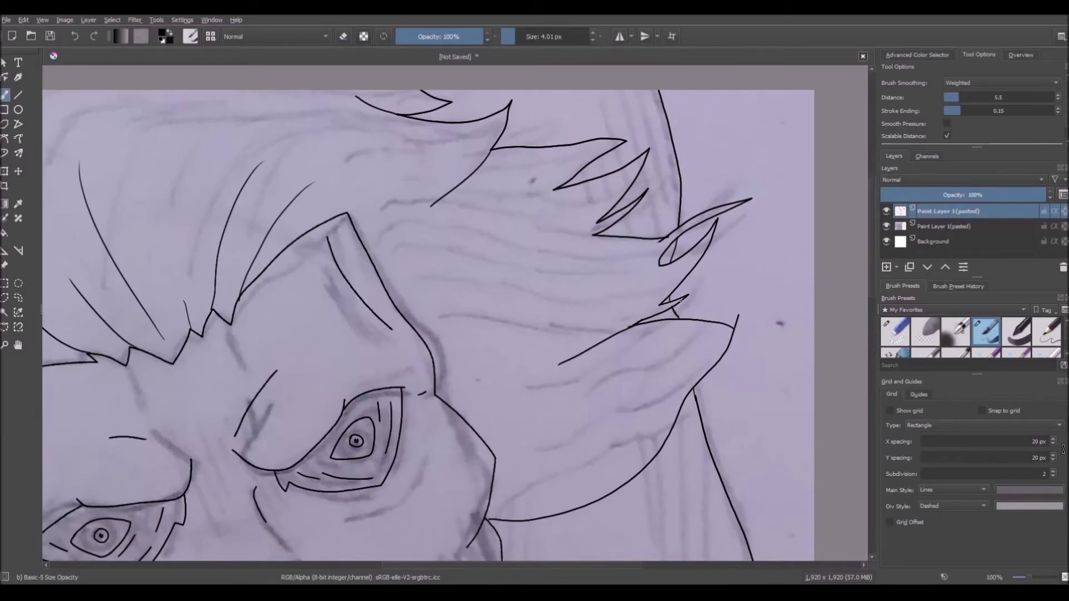
# Ink long curved strands through the swept-back hair on the right, and compare the line art with the sketch hidden.
pyautogui.moveTo(685, 380); pyautogui.dragTo(567, 476)
pyautogui.moveTo(605, 286); pyautogui.dragTo(410, 321)
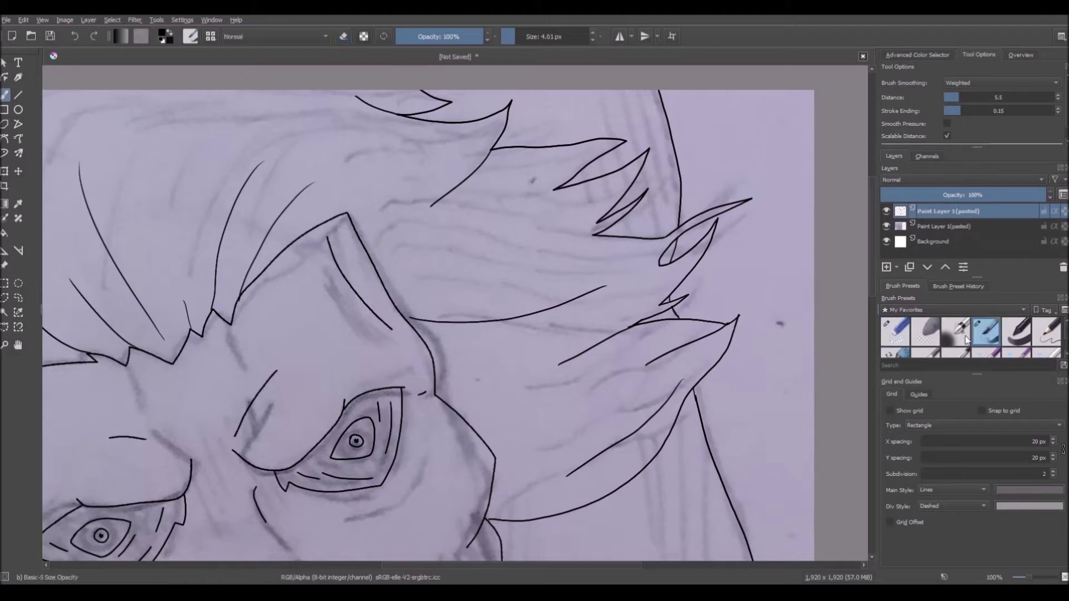
pyautogui.moveTo(580, 216); pyautogui.dragTo(404, 291)
pyautogui.moveTo(545, 233); pyautogui.dragTo(404, 254)
pyautogui.press('-')
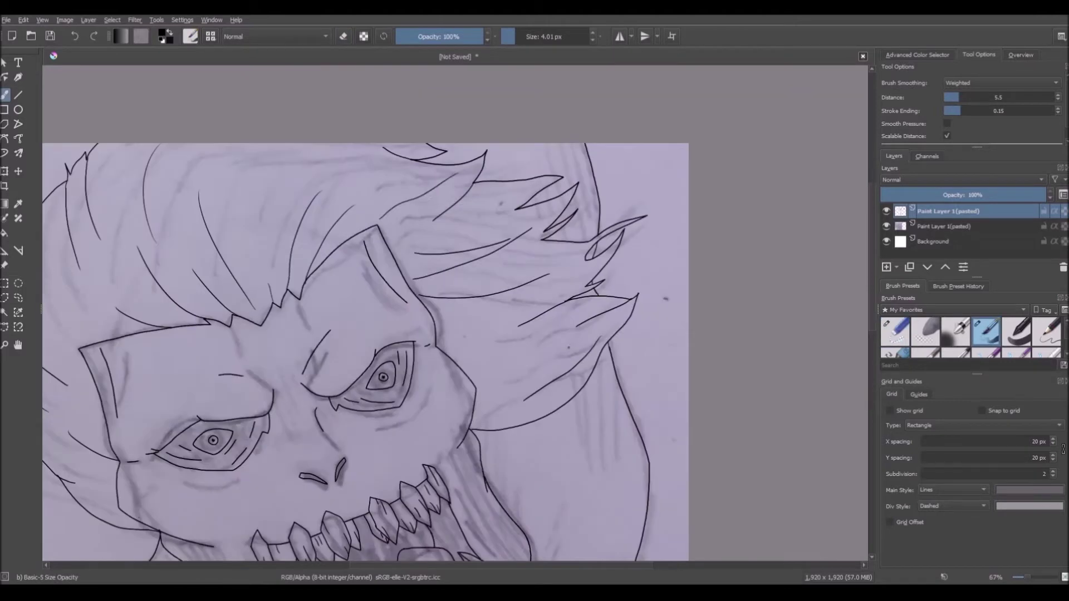
pyautogui.scroll(-2, 746, 175)
pyautogui.click(886, 226)
pyautogui.click(887, 226)
# Ink the hair strands beside the right cheekbone and temple, and compare the line art with the sketch hidden.
pyautogui.scroll(5, 627, 281)
pyautogui.moveTo(630, 307); pyautogui.dragTo(517, 403)
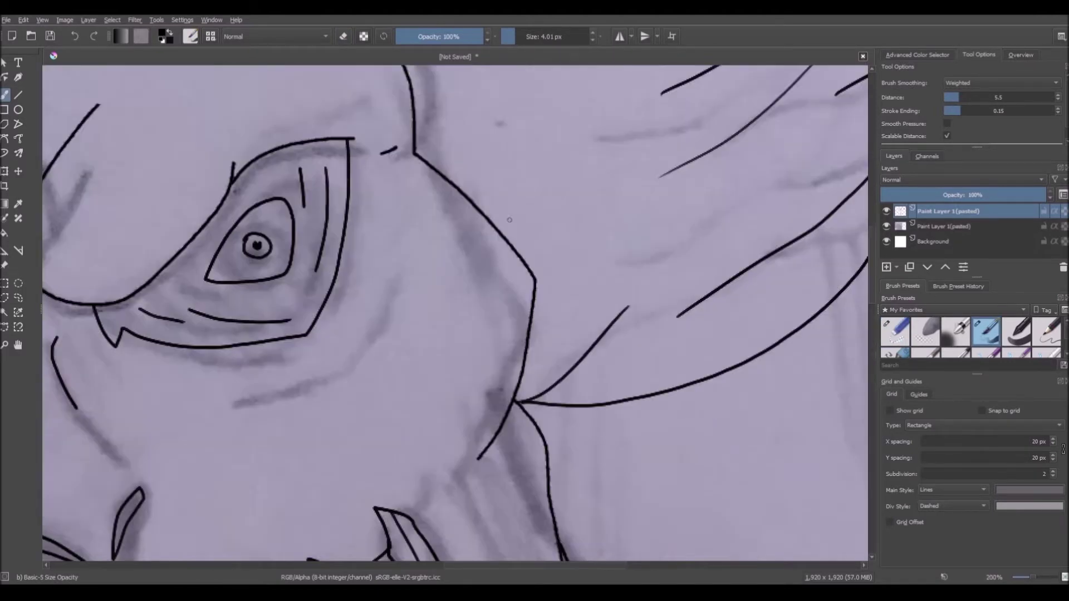
pyautogui.moveTo(593, 155); pyautogui.dragTo(447, 184)
pyautogui.scroll(-6, 574, 234)
pyautogui.click(887, 227)
pyautogui.click(887, 227)
pyautogui.press('+')
pyautogui.press('+')
pyautogui.press('+')
pyautogui.press('+')
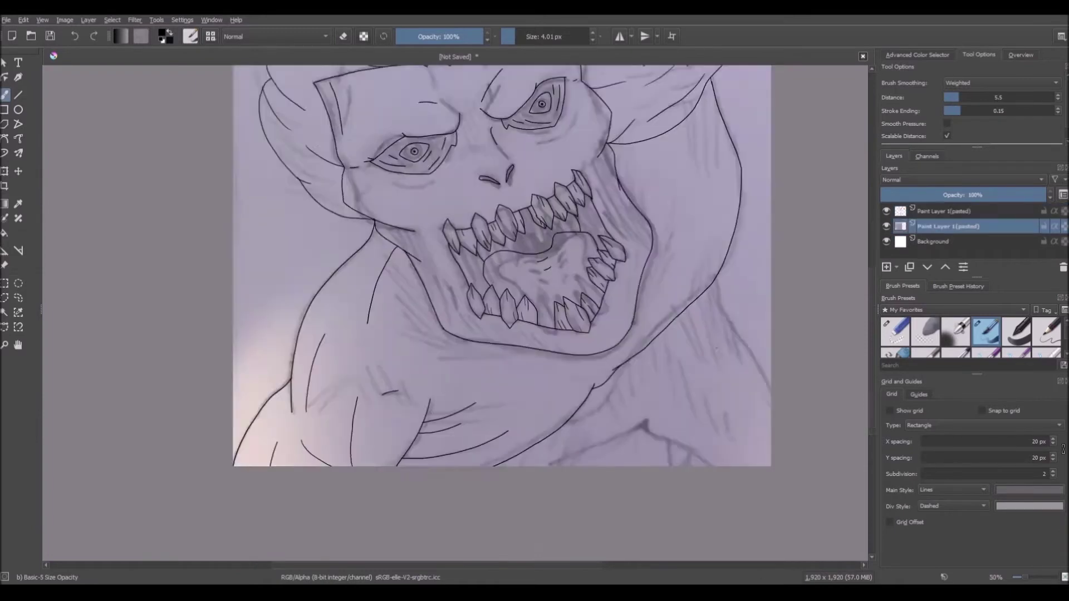
# Ink the contour of the torso below the right-hand shoulder, and hide the sketch layer.
pyautogui.moveTo(705, 368)
pyautogui.mouseDown()
pyautogui.moveTo(660, 433)
pyautogui.moveTo(427, 398)
pyautogui.mouseUp()
pyautogui.click(887, 227)
pyautogui.press('-')
pyautogui.press('-')
pyautogui.press('-')
pyautogui.press('-')
pyautogui.press('+')
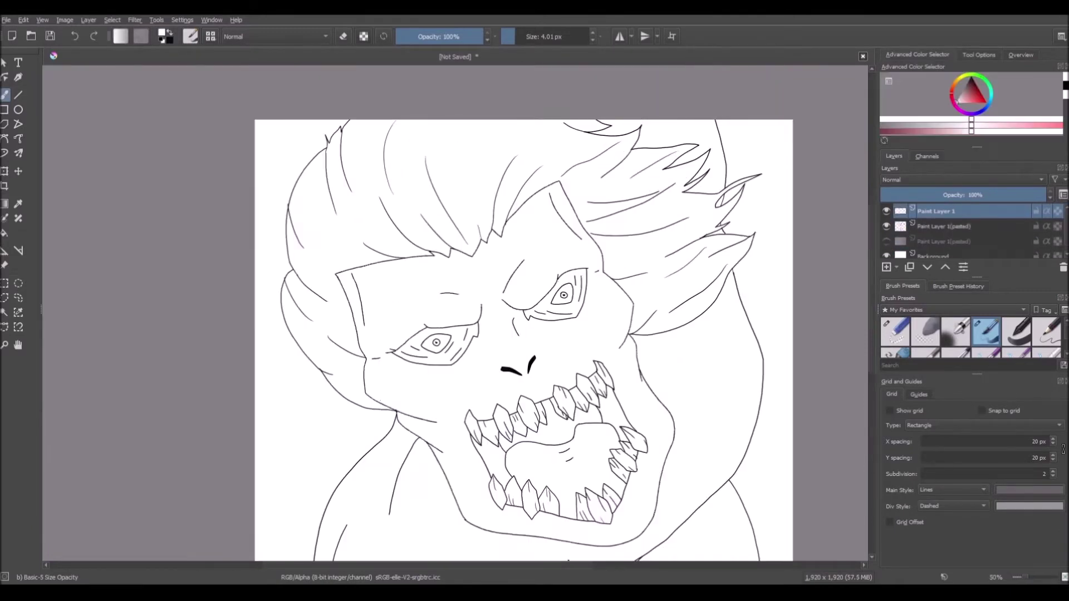
# Colour both irises blue on a new layer beneath the line art, with thick black outlines and white highlights.
pyautogui.press('+')
pyautogui.press('+')
pyautogui.press('+')
pyautogui.press('+')
pyautogui.press('+')
pyautogui.moveTo(532, 276); pyautogui.dragTo(572, 310)
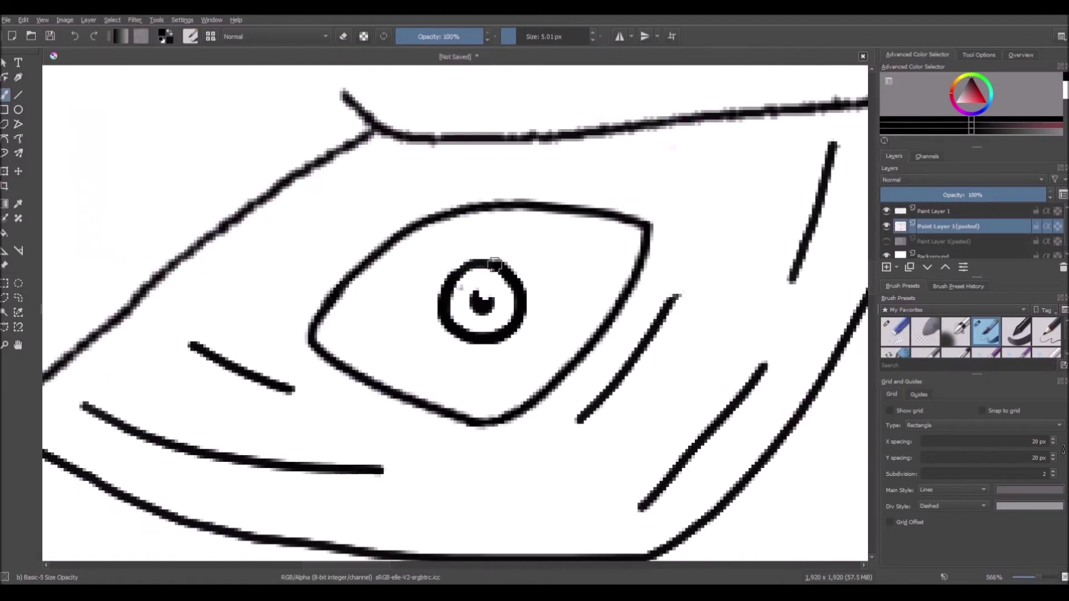
pyautogui.click(975, 99)
pyautogui.moveTo(462, 289)
pyautogui.mouseDown()
pyautogui.moveTo(501, 317)
pyautogui.moveTo(479, 278)
pyautogui.mouseUp()
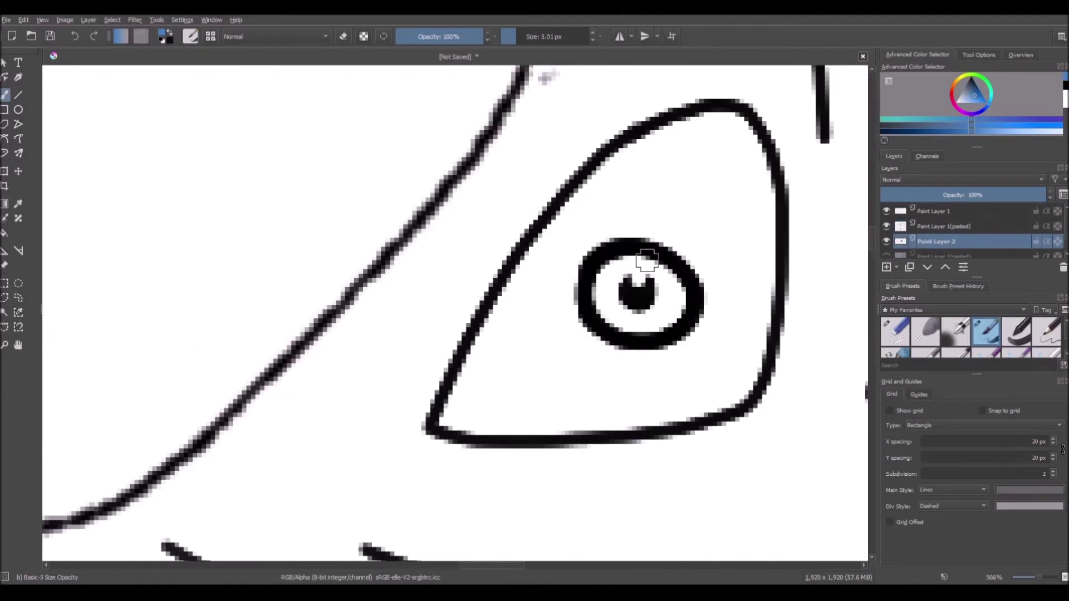
pyautogui.moveTo(641, 323)
pyautogui.mouseDown()
pyautogui.moveTo(622, 287)
pyautogui.moveTo(663, 312)
pyautogui.mouseUp()
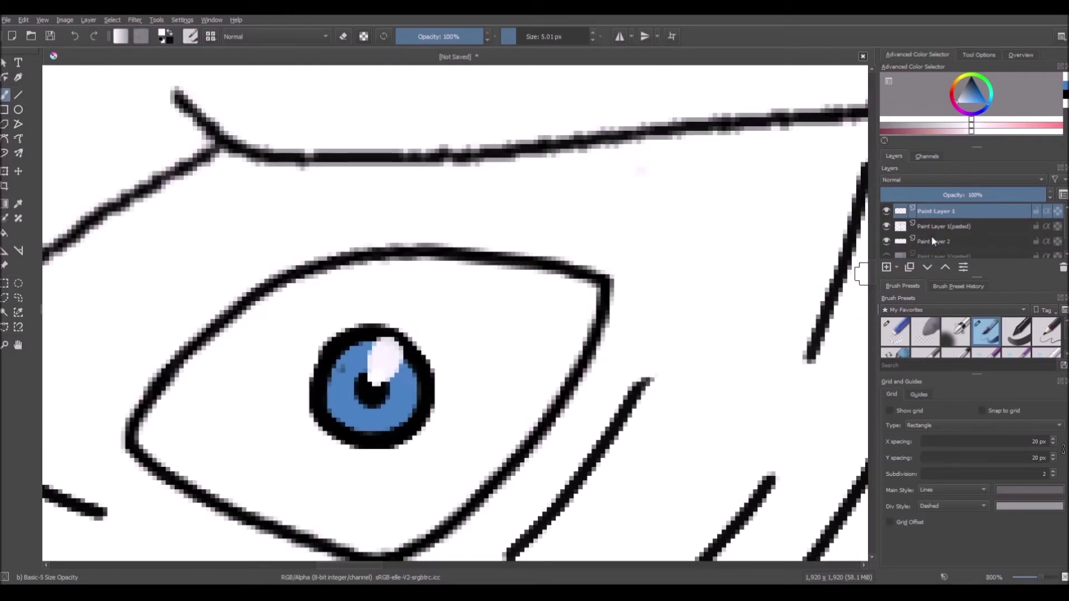
# Shade both irises on Paint Layer 2 with darker blue, and add fine detail strokes with a 1.30 px brush.
pyautogui.click(934, 241)
pyautogui.moveTo(373, 432)
pyautogui.mouseDown()
pyautogui.moveTo(417, 383)
pyautogui.moveTo(327, 385)
pyautogui.moveTo(404, 339)
pyautogui.mouseUp()
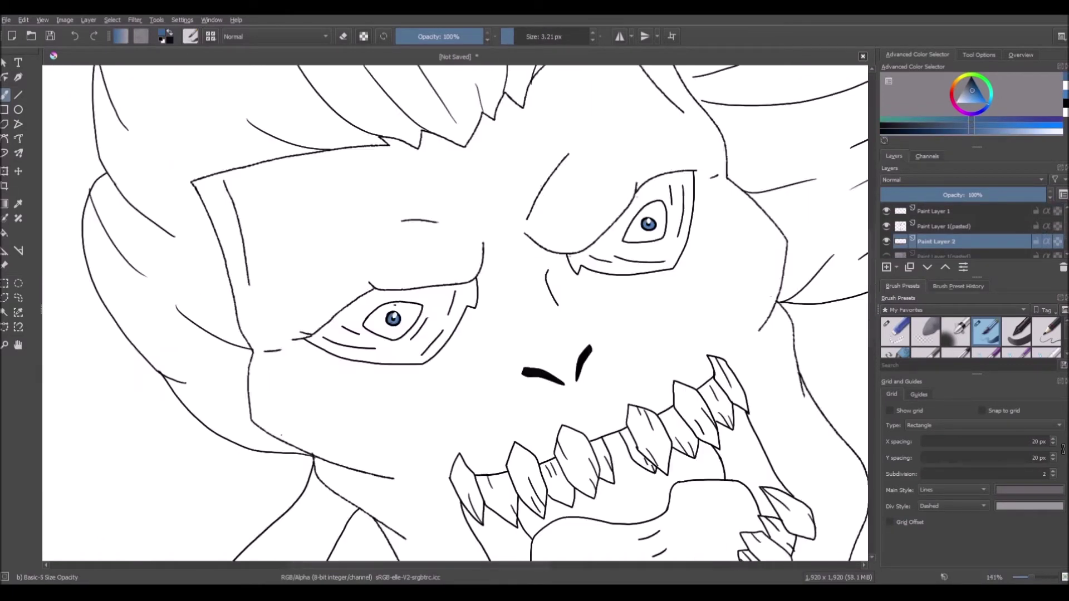
pyautogui.moveTo(657, 301)
pyautogui.mouseDown()
pyautogui.moveTo(602, 393)
pyautogui.moveTo(559, 315)
pyautogui.mouseUp()
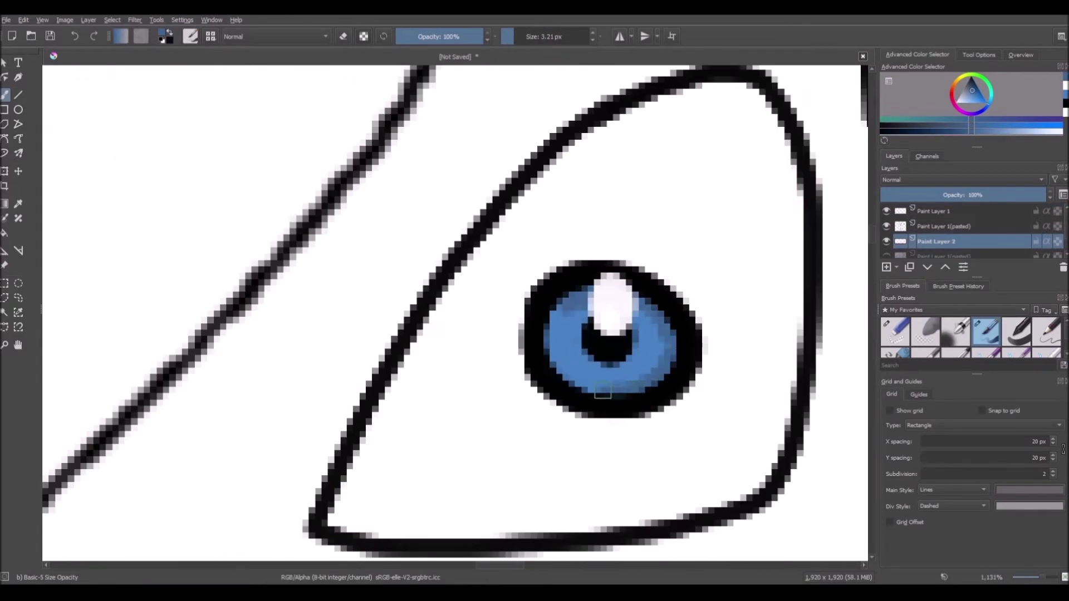
pyautogui.click(968, 96)
pyautogui.click(510, 37)
pyautogui.moveTo(572, 352); pyautogui.dragTo(585, 378)
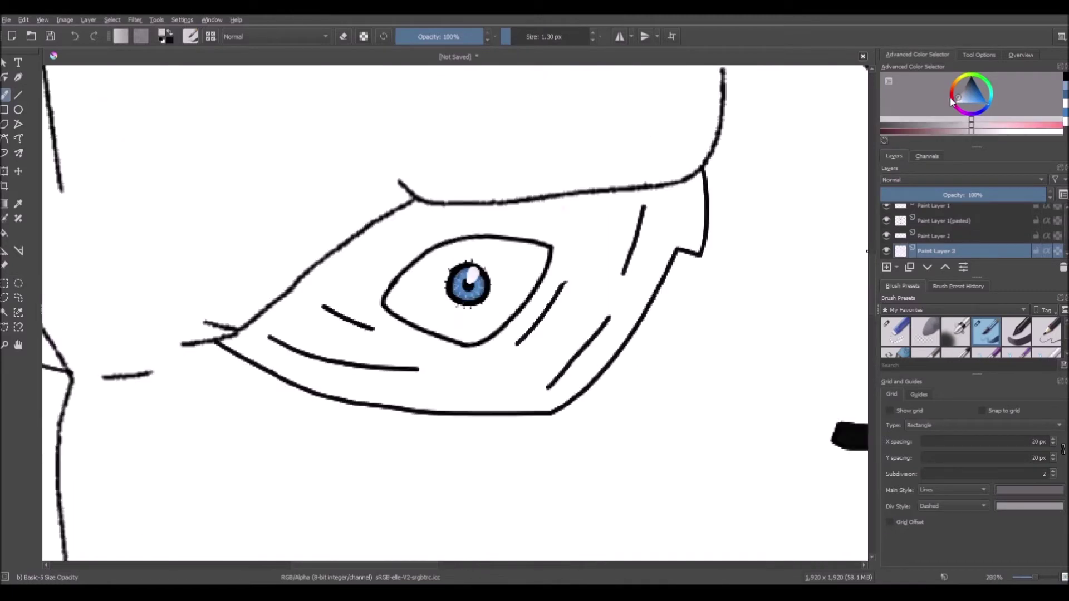
# Paint the whites of both eyes light grey around the irises on Paint Layer 3.
pyautogui.moveTo(457, 272)
pyautogui.mouseDown()
pyautogui.moveTo(432, 312)
pyautogui.moveTo(473, 335)
pyautogui.moveTo(443, 281)
pyautogui.moveTo(468, 328)
pyautogui.mouseUp()
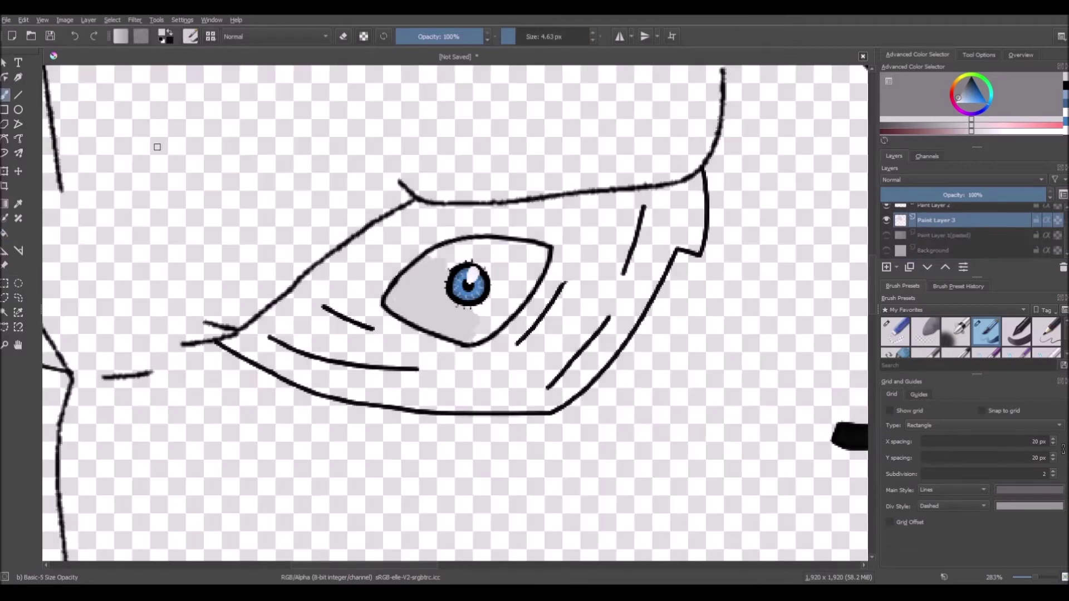
pyautogui.moveTo(440, 258)
pyautogui.mouseDown()
pyautogui.moveTo(518, 293)
pyautogui.moveTo(493, 273)
pyautogui.moveTo(532, 247)
pyautogui.mouseUp()
pyautogui.click(887, 251)
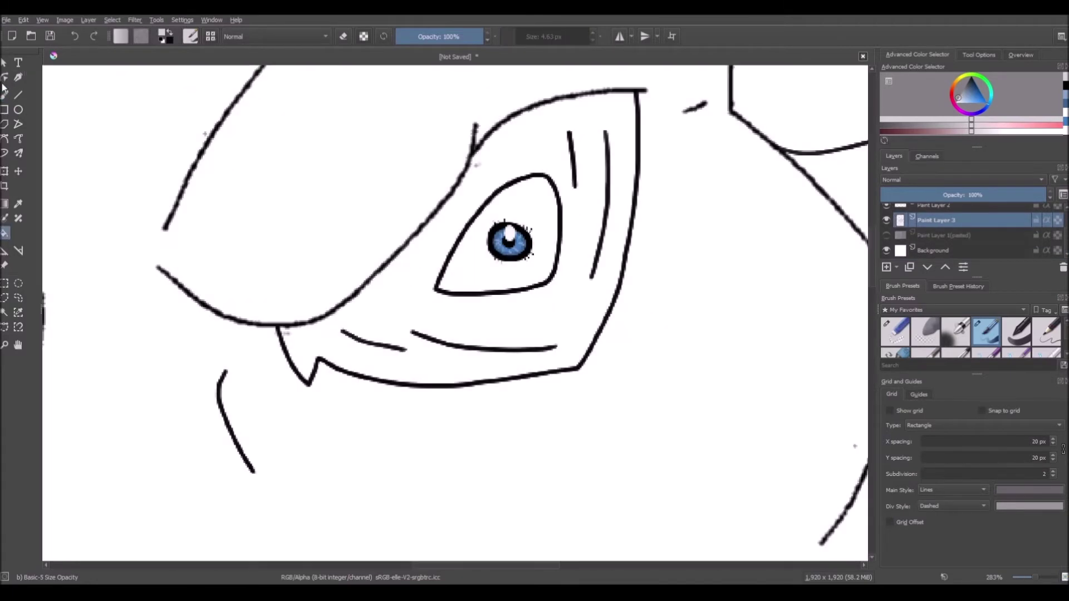
pyautogui.moveTo(501, 278)
pyautogui.mouseDown()
pyautogui.moveTo(538, 246)
pyautogui.moveTo(535, 201)
pyautogui.mouseUp()
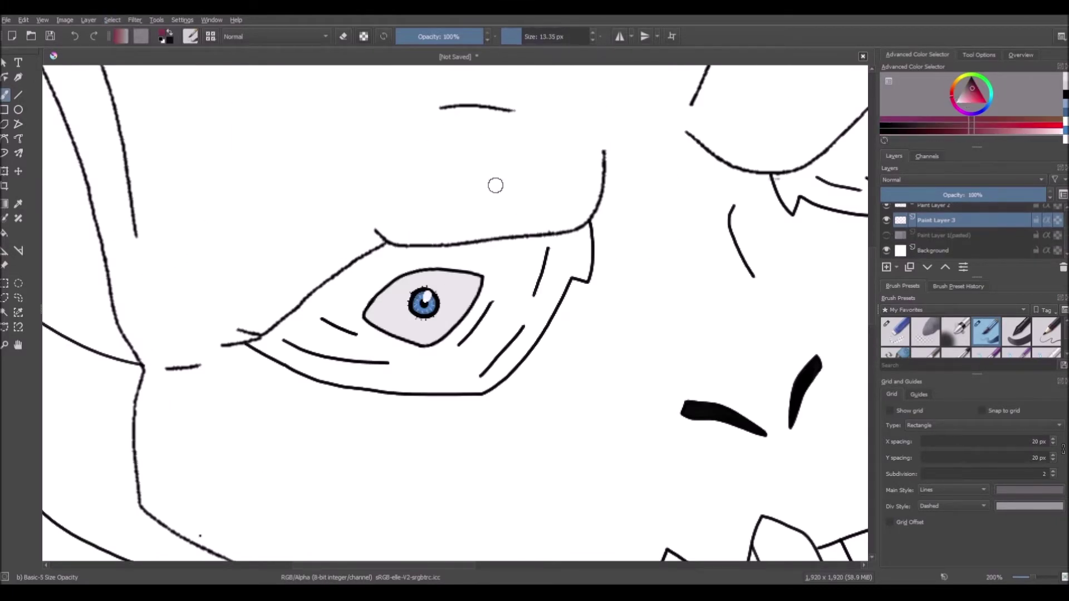
# Block in dark red around the left eye on new Paint Layer 4 with a 22.44 px brush.
pyautogui.moveTo(359, 295); pyautogui.dragTo(334, 334)
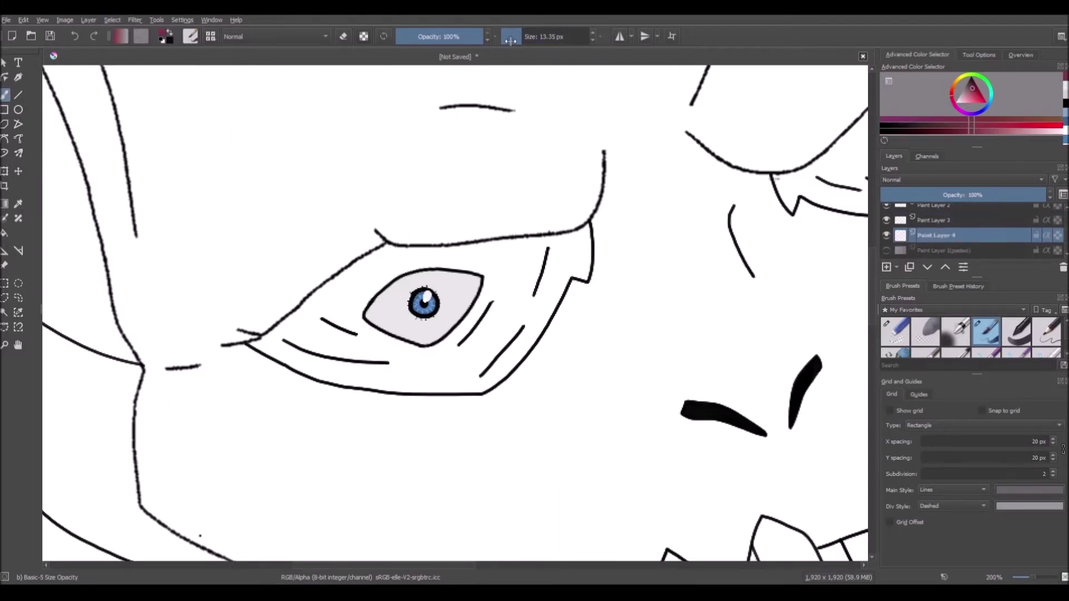
pyautogui.moveTo(390, 279); pyautogui.dragTo(349, 346)
pyautogui.press('e')
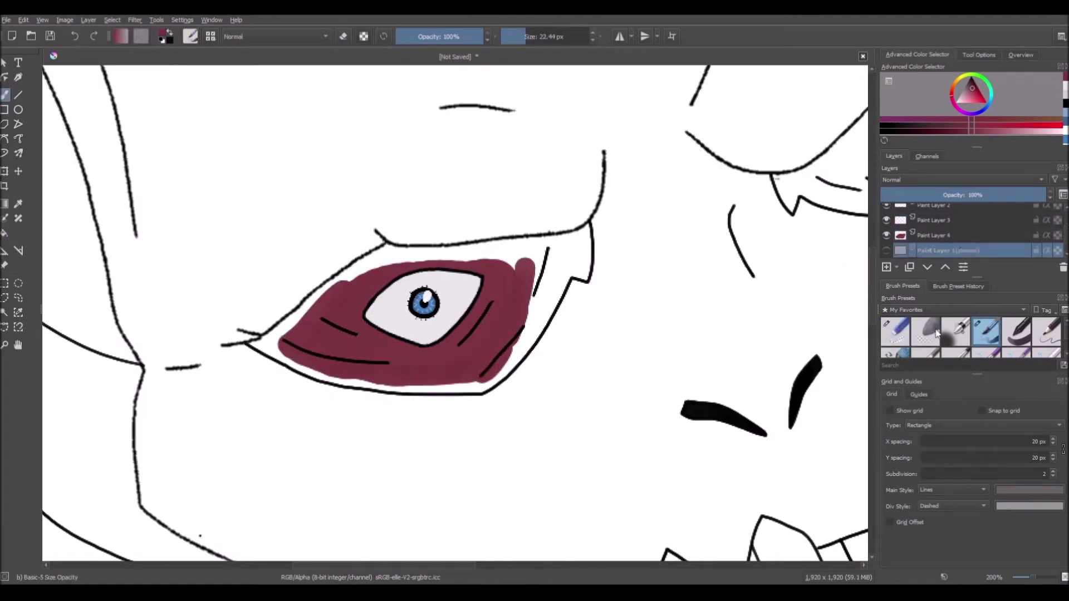
pyautogui.click(941, 235)
# Try to fill the unpainted part of the left eye socket with dark red.
pyautogui.click(4, 234)
pyautogui.click(557, 290)
pyautogui.click(75, 36)
# Brush the dark red out to the upper and right-hand outline of the left eye socket, reducing the brush to 7.12 px.
pyautogui.click(5, 95)
pyautogui.moveTo(289, 334)
pyautogui.mouseDown()
pyautogui.moveTo(380, 261)
pyautogui.moveTo(410, 256)
pyautogui.mouseUp()
pyautogui.click(517, 37)
pyautogui.moveTo(543, 253)
pyautogui.mouseDown()
pyautogui.moveTo(504, 378)
pyautogui.moveTo(568, 252)
pyautogui.moveTo(520, 256)
pyautogui.moveTo(517, 245)
pyautogui.moveTo(569, 237)
pyautogui.moveTo(442, 247)
pyautogui.mouseUp()
pyautogui.click(979, 55)
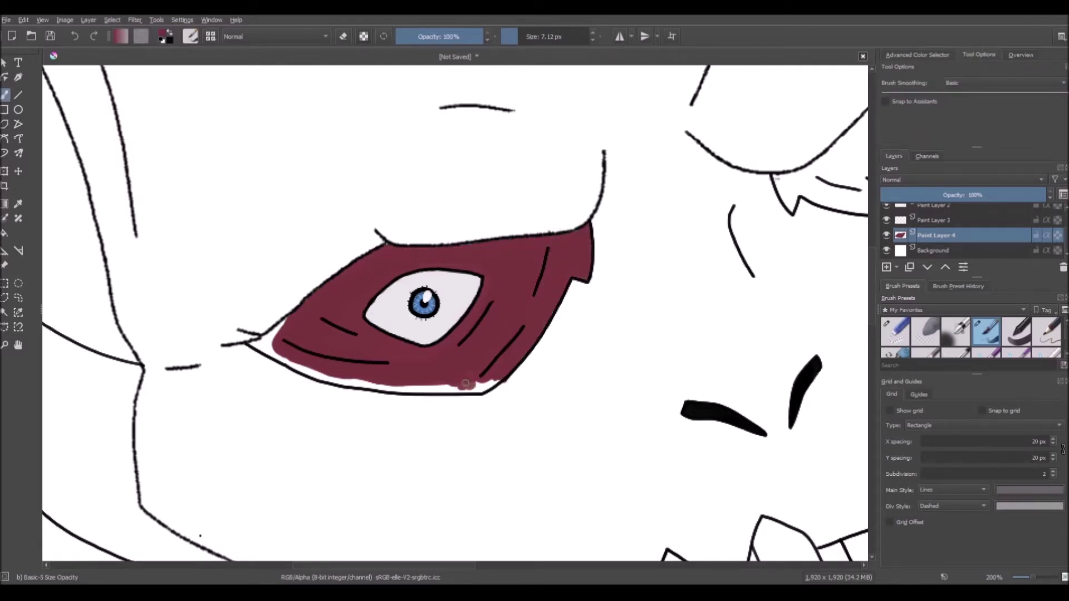
pyautogui.moveTo(466, 384); pyautogui.dragTo(449, 386)
# Raise the Fill tool's threshold to 100 while trying to fill the unpainted lower rim of the left eye socket.
pyautogui.press('f')
pyautogui.click(264, 345)
pyautogui.hotkey('ctrl', 'z')
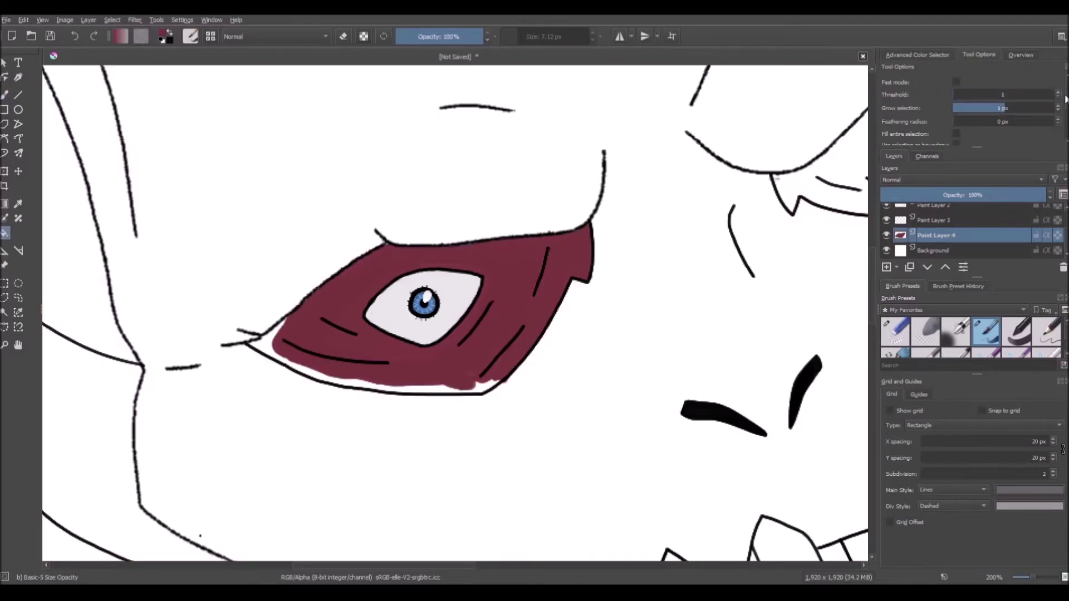
pyautogui.scroll(-3, 939, 134)
pyautogui.click(264, 346)
pyautogui.click(75, 37)
pyautogui.scroll(2, 997, 102)
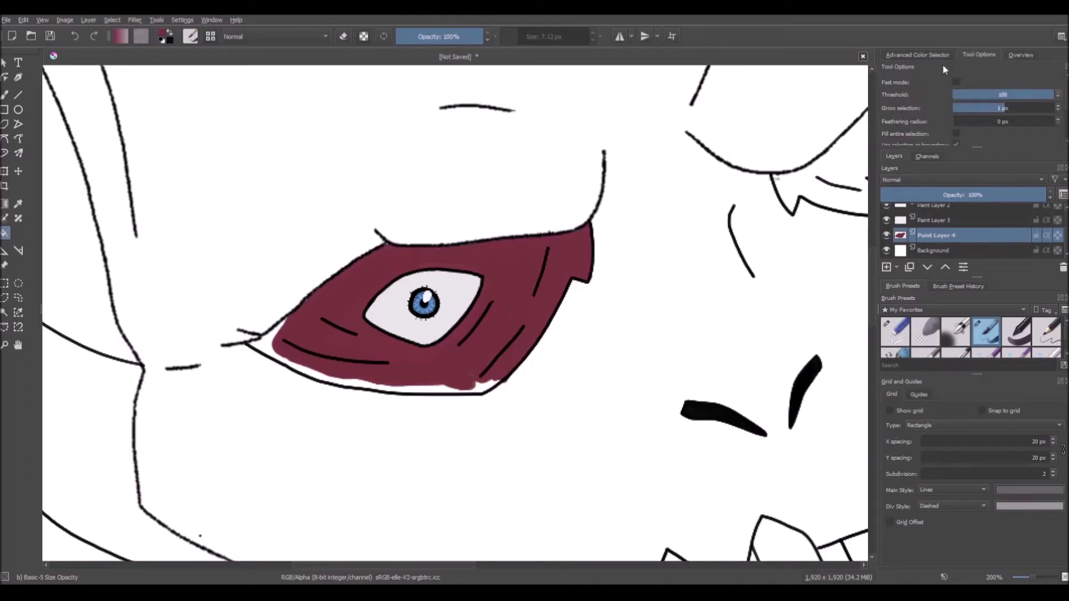
# Paint the remaining lower rim and outer corner of the left eye socket dark red with the brush.
pyautogui.click(917, 55)
pyautogui.click(5, 95)
pyautogui.moveTo(271, 352); pyautogui.dragTo(264, 349)
pyautogui.moveTo(312, 374); pyautogui.dragTo(457, 386)
pyautogui.click(895, 338)
pyautogui.click(986, 333)
# Paint the right eye socket dark red on Paint Layer 4, and clear the selection.
pyautogui.scroll(-3, 431, 282)
pyautogui.scroll(4, 629, 214)
pyautogui.moveTo(296, 379)
pyautogui.mouseDown()
pyautogui.moveTo(346, 377)
pyautogui.moveTo(537, 189)
pyautogui.moveTo(588, 354)
pyautogui.moveTo(616, 208)
pyautogui.moveTo(579, 156)
pyautogui.moveTo(597, 213)
pyautogui.moveTo(490, 348)
pyautogui.moveTo(468, 265)
pyautogui.mouseUp()
pyautogui.moveTo(412, 326)
pyautogui.mouseDown()
pyautogui.moveTo(406, 368)
pyautogui.moveTo(551, 368)
pyautogui.moveTo(435, 401)
pyautogui.moveTo(379, 401)
pyautogui.moveTo(466, 394)
pyautogui.moveTo(534, 409)
pyautogui.mouseUp()
pyautogui.press('e')
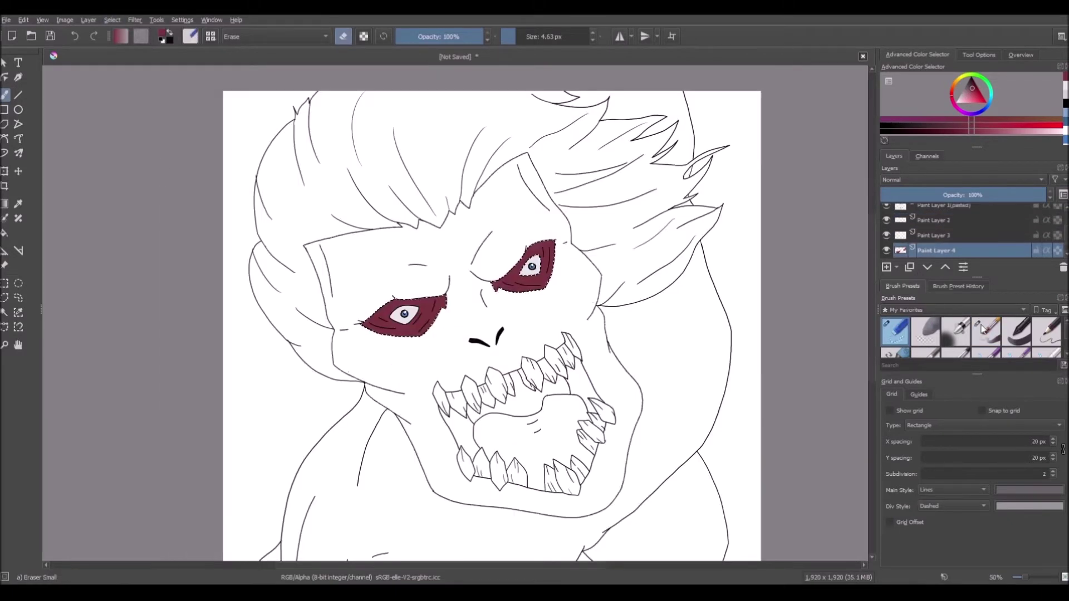
pyautogui.click(984, 331)
pyautogui.hotkey('ctrl', 'shift', 'a')
# Add a paint layer directly beneath the eye-socket layer, and brush a first skin tone over the middle of the face.
pyautogui.scroll(4, 418, 334)
pyautogui.scroll(-4, 668, 323)
pyautogui.scroll(-1, 947, 236)
pyautogui.scroll(4, 530, 373)
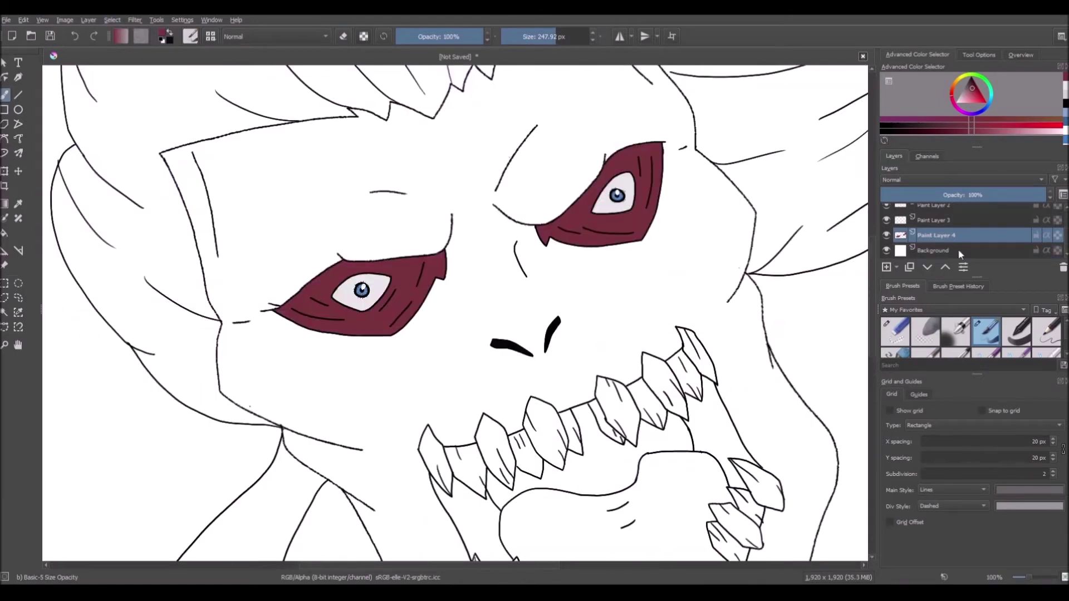
pyautogui.click(886, 267)
pyautogui.click(927, 267)
pyautogui.click(958, 77)
pyautogui.click(960, 100)
pyautogui.moveTo(444, 254); pyautogui.dragTo(528, 278)
# Adjust the skin tone to a light cream, and repaint the centre of the face with the 247.92 px brush.
pyautogui.click(960, 102)
pyautogui.moveTo(481, 204)
pyautogui.mouseDown()
pyautogui.moveTo(482, 317)
pyautogui.moveTo(582, 278)
pyautogui.mouseUp()
pyautogui.click(959, 102)
pyautogui.moveTo(478, 251); pyautogui.dragTo(575, 250)
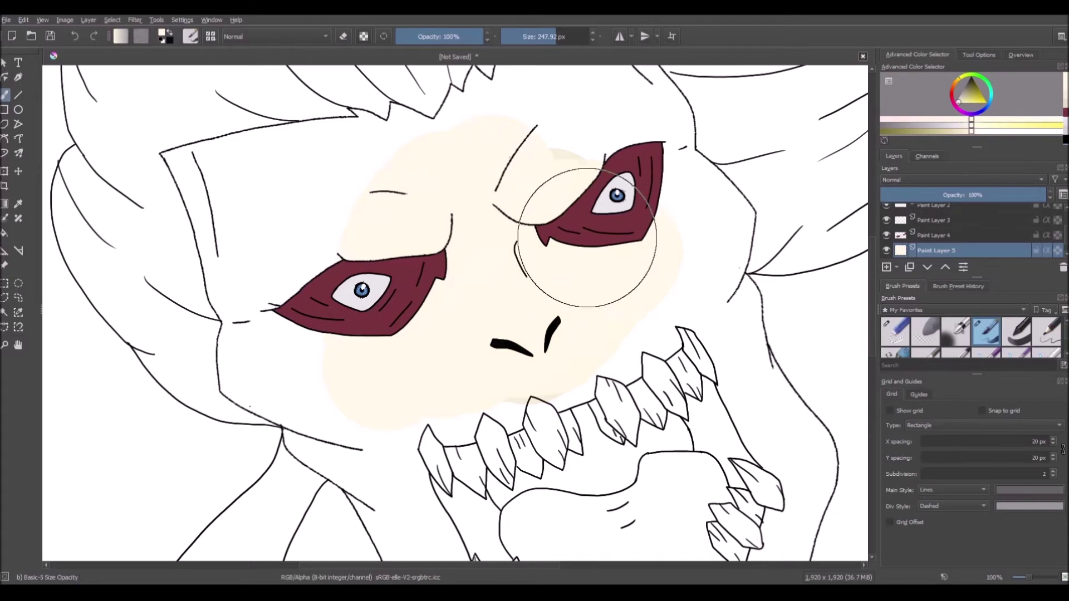
pyautogui.scroll(1, 588, 233)
pyautogui.moveTo(345, 223); pyautogui.dragTo(577, 295)
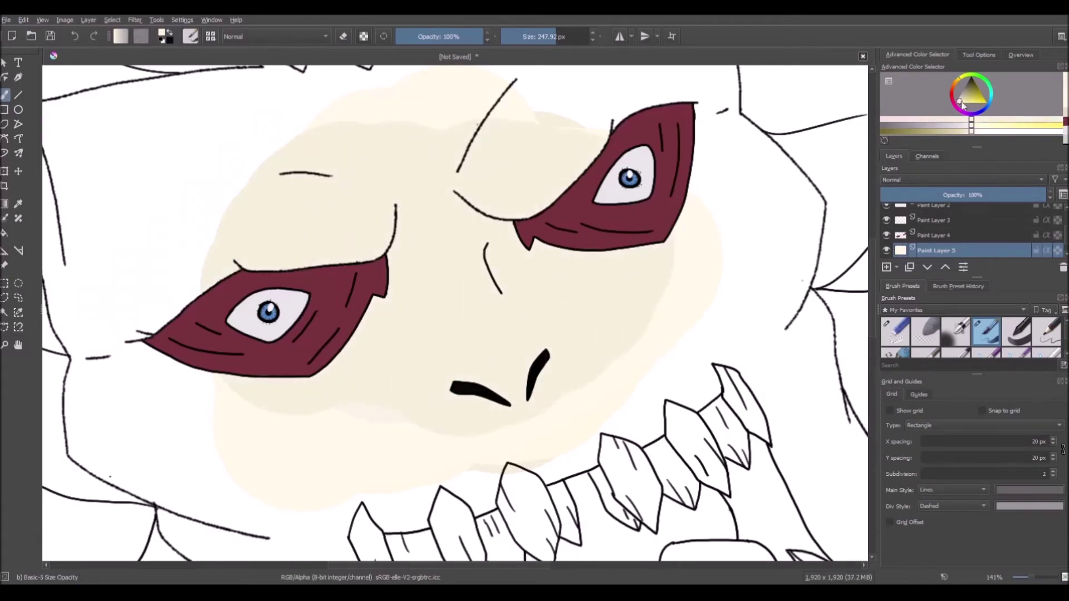
# Extend the cream over the cheeks, using a 20.95 px brush along the left cheek and jaw outline.
pyautogui.scroll(-3, 610, 210)
pyautogui.scroll(2, 560, 174)
pyautogui.moveTo(378, 273); pyautogui.dragTo(674, 253)
pyautogui.moveTo(305, 289); pyautogui.dragTo(308, 284)
pyautogui.hotkey('ctrl', 'z')
pyautogui.click(525, 37)
pyautogui.moveTo(282, 334)
pyautogui.mouseDown()
pyautogui.moveTo(306, 318)
pyautogui.moveTo(386, 406)
pyautogui.moveTo(471, 359)
pyautogui.moveTo(548, 406)
pyautogui.moveTo(672, 368)
pyautogui.moveTo(728, 233)
pyautogui.moveTo(451, 465)
pyautogui.moveTo(354, 426)
pyautogui.moveTo(404, 486)
pyautogui.moveTo(468, 441)
pyautogui.moveTo(357, 425)
pyautogui.moveTo(333, 454)
pyautogui.mouseUp()
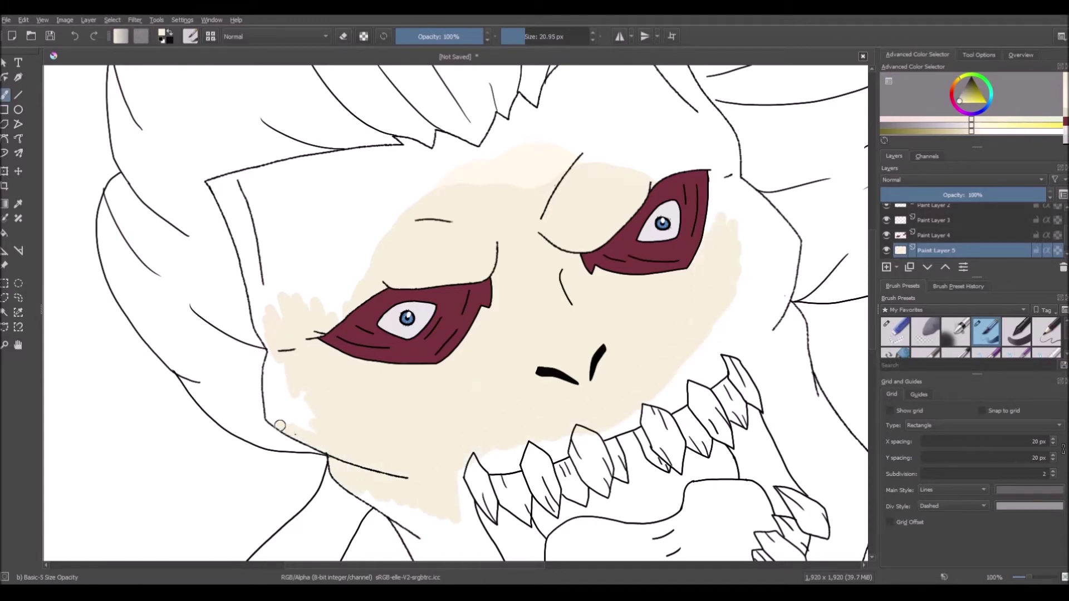
pyautogui.moveTo(280, 425); pyautogui.dragTo(293, 367)
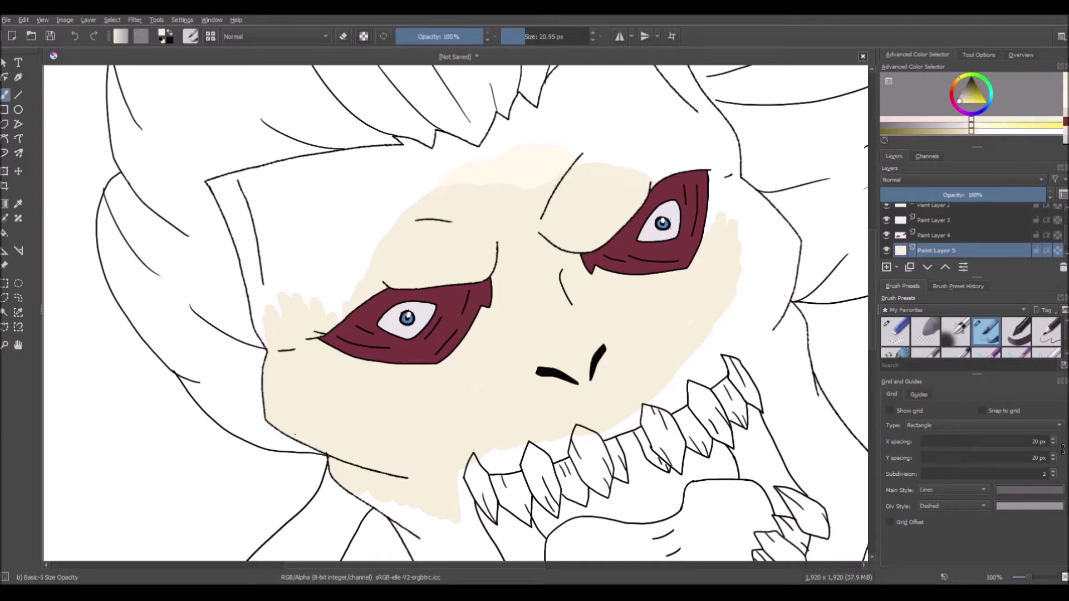
# Hide the background layer, and try to fill the forehead with cream on Paint Layer 5.
pyautogui.click(5, 233)
pyautogui.scroll(-1, 891, 242)
pyautogui.click(887, 250)
pyautogui.click(310, 203)
pyautogui.click(74, 36)
pyautogui.moveTo(938, 236)
pyautogui.mouseDown()
pyautogui.moveTo(943, 205)
pyautogui.moveTo(941, 245)
pyautogui.mouseUp()
pyautogui.click(311, 202)
pyautogui.hotkey('ctrl', 'z')
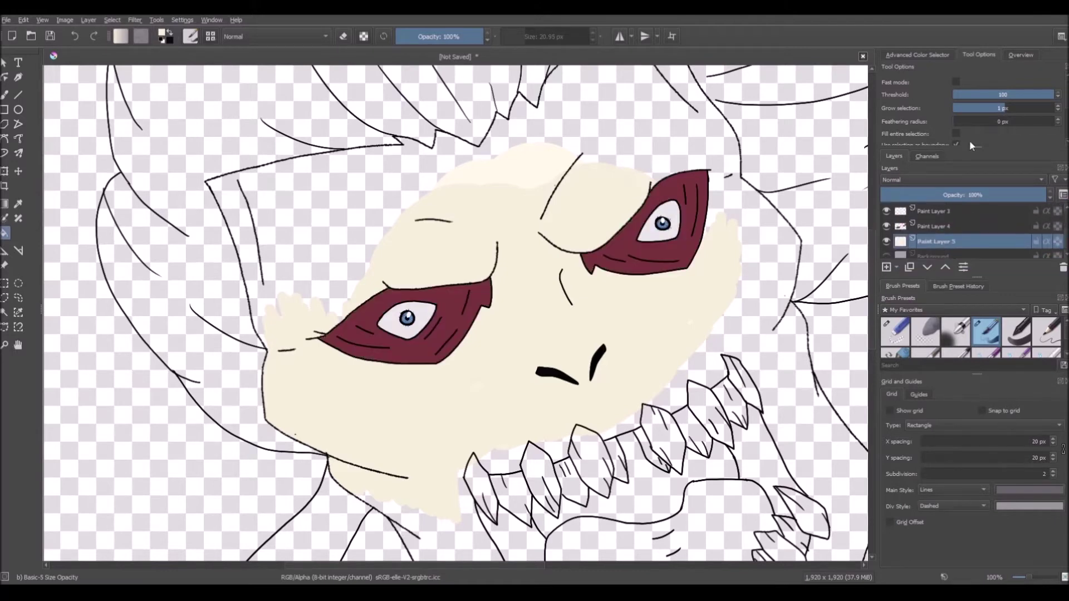
# Fill the rest of the skull with cream and brush over the leftover seams, then show the background again.
pyautogui.scroll(-3, 1003, 112)
pyautogui.scroll(2, 936, 105)
pyautogui.click(423, 173)
pyautogui.scroll(-1, 444, 187)
pyautogui.click(7, 95)
pyautogui.scroll(1, 368, 201)
pyautogui.moveTo(582, 159); pyautogui.dragTo(519, 152)
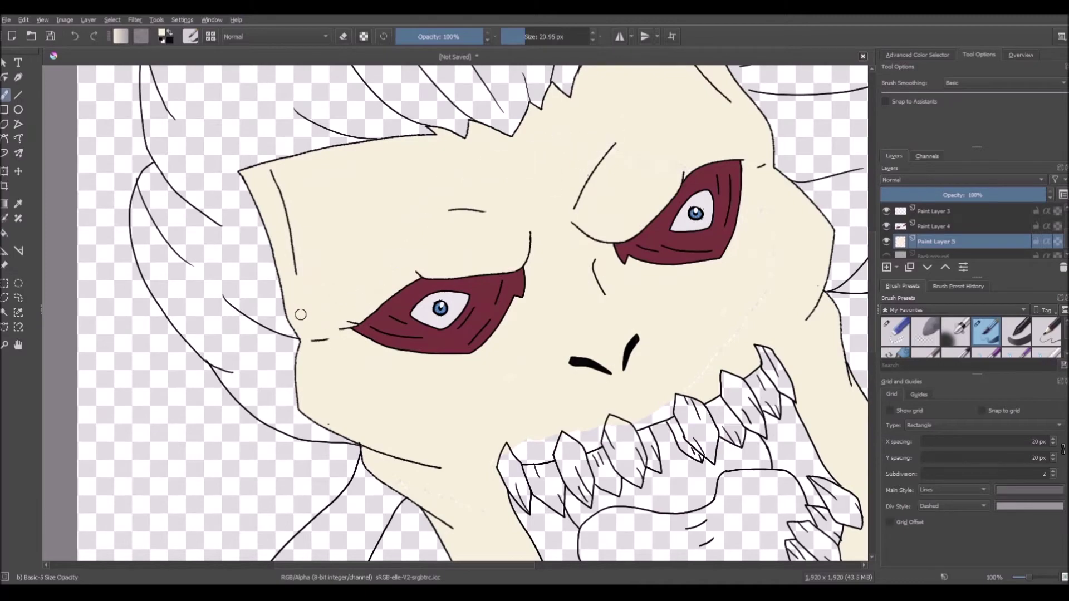
pyautogui.moveTo(769, 295); pyautogui.dragTo(690, 387)
pyautogui.click(887, 256)
pyautogui.scroll(2, 465, 112)
pyautogui.scroll(-2, 466, 112)
# Fill the unfilled parts of the upper and lower teeth with the skull's cream colour.
pyautogui.click(4, 233)
pyautogui.click(524, 309)
pyautogui.click(562, 311)
pyautogui.click(609, 289)
pyautogui.click(490, 340)
pyautogui.click(440, 362)
pyautogui.click(430, 504)
pyautogui.click(626, 523)
pyautogui.click(647, 511)
pyautogui.click(682, 437)
pyautogui.click(710, 393)
# Undo a trial fill near the skull's upper-left corner, and clear the selection.
pyautogui.scroll(-2, 543, 374)
pyautogui.click(376, 181)
pyautogui.hotkey('ctrl', 'z')
pyautogui.click(112, 20)
pyautogui.click(300, 186)
pyautogui.click(112, 20)
pyautogui.click(124, 45)
pyautogui.scroll(2, 444, 452)
pyautogui.click(5, 94)
pyautogui.scroll(-2, 522, 357)
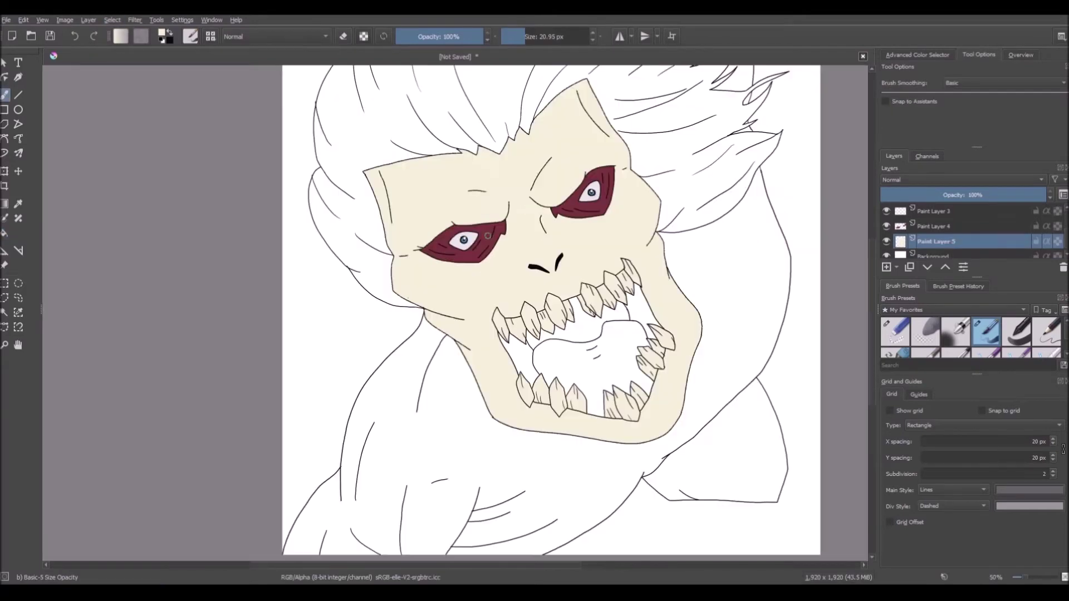
# Add a paint layer beneath the skull colour, and fill the tongue with dusty pink.
pyautogui.moveTo(550, 241); pyautogui.dragTo(546, 292)
pyautogui.press('Insert')
pyautogui.click(918, 55)
pyautogui.click(969, 103)
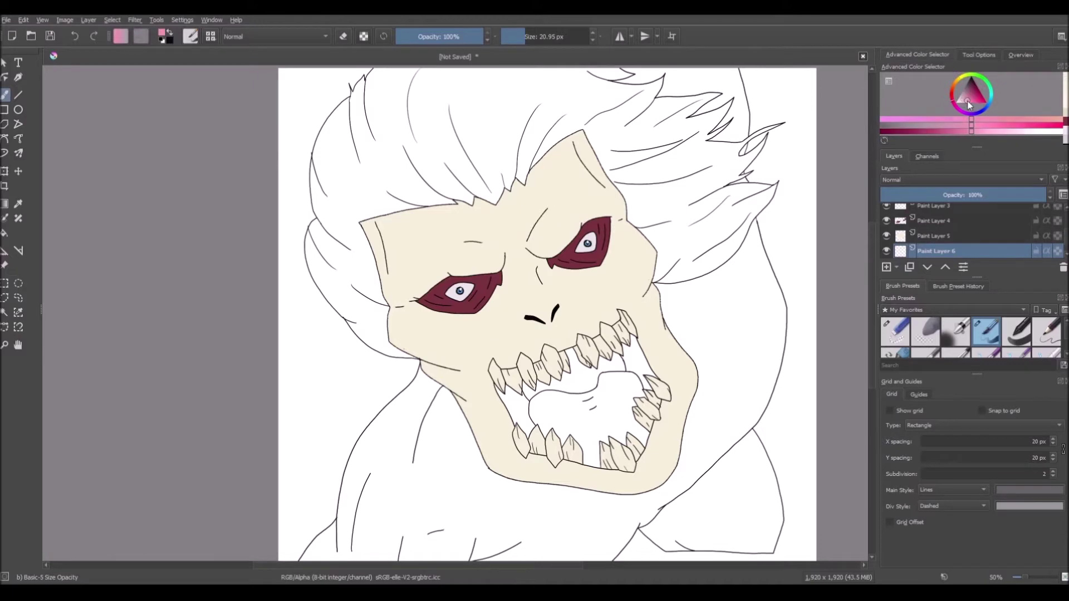
pyautogui.click(966, 98)
pyautogui.press('f')
pyautogui.click(626, 415)
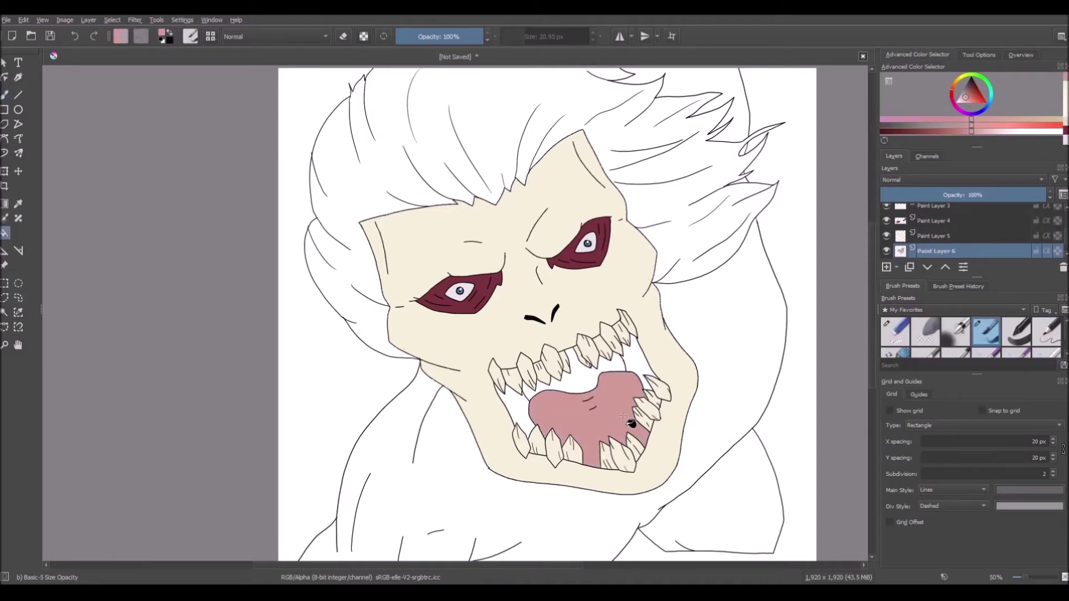
# Fill both inner cheeks beside the tongue on a new layer, using a darker shade of the eye sockets' red.
pyautogui.scroll(2, 626, 412)
pyautogui.press('p')
pyautogui.click(245, 169)
pyautogui.click(930, 248)
pyautogui.press('Insert')
pyautogui.press('f')
pyautogui.click(970, 87)
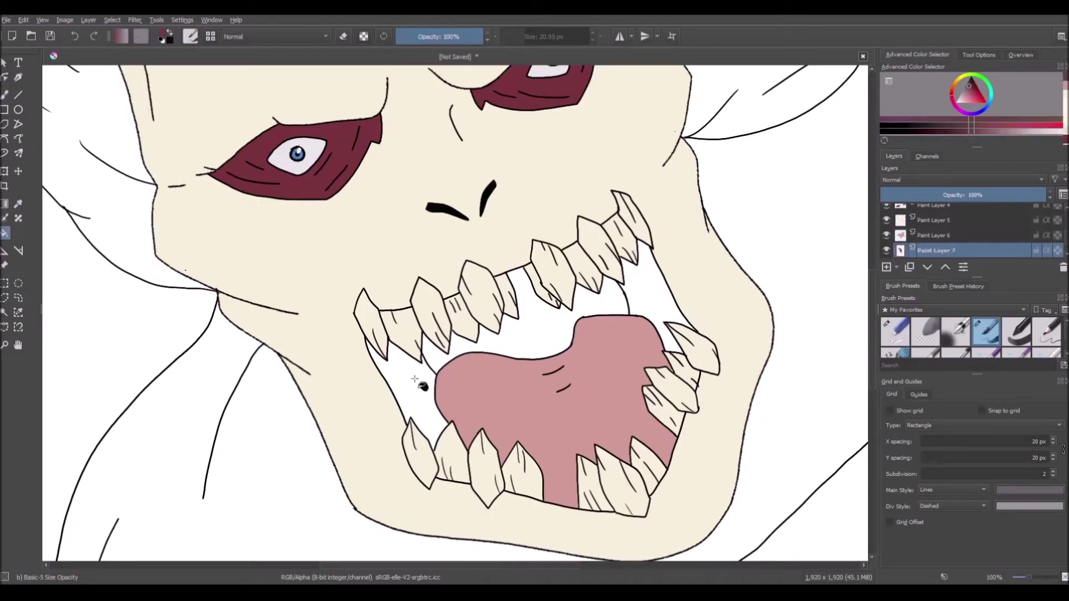
pyautogui.click(415, 378)
pyautogui.click(648, 293)
# Refill both inner cheeks with a darker maroon.
pyautogui.click(970, 92)
pyautogui.click(651, 289)
pyautogui.click(418, 393)
pyautogui.press('b')
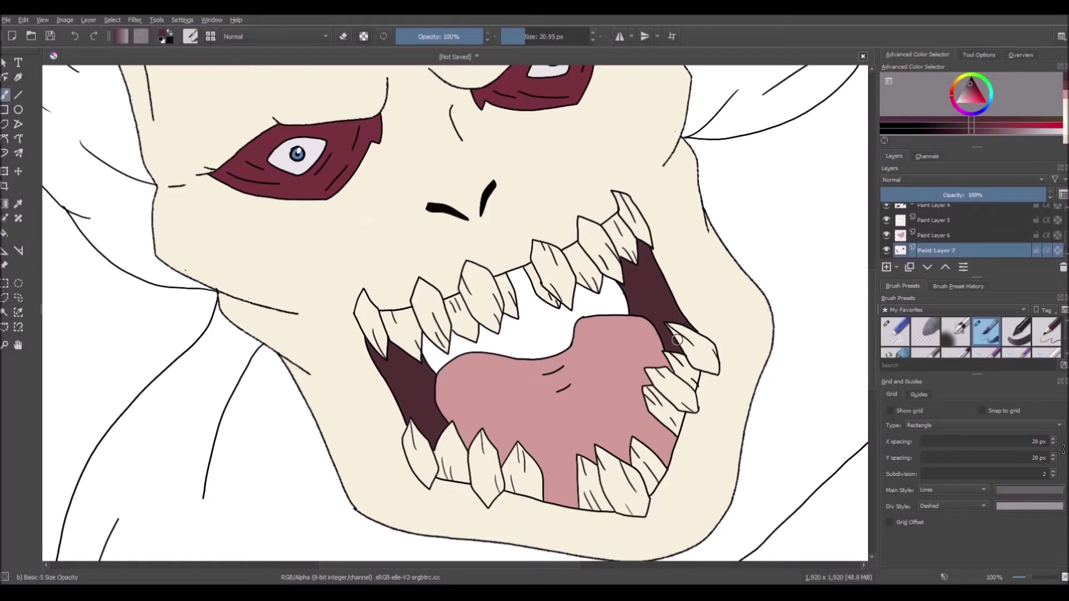
# Add a layer above the background, and fill the throat area behind the tongue and upper teeth with black.
pyautogui.press('f')
pyautogui.click(972, 84)
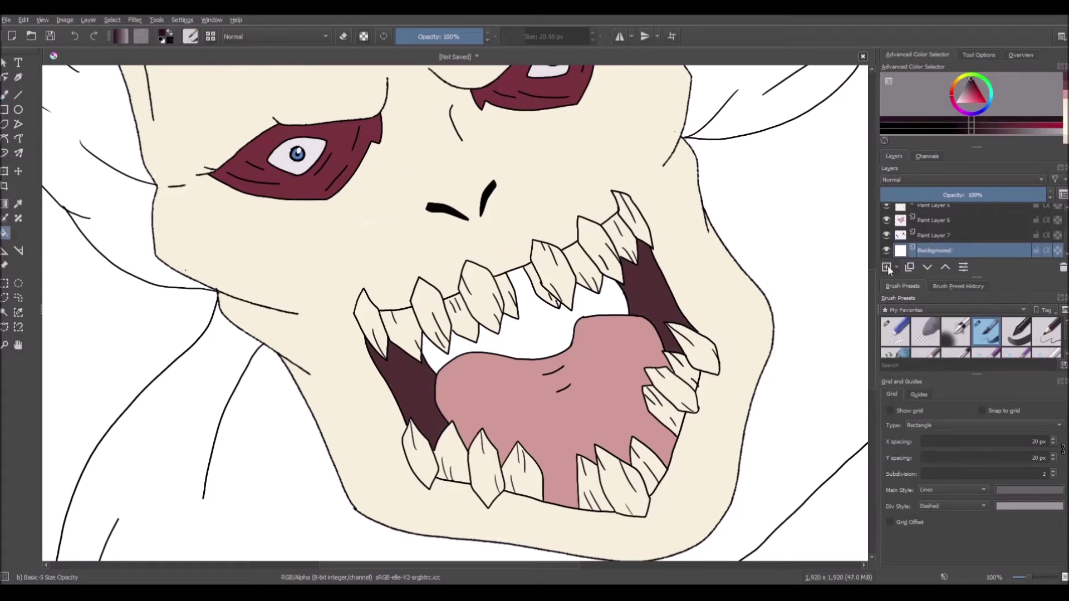
pyautogui.click(888, 268)
pyautogui.click(535, 328)
pyautogui.click(971, 77)
pyautogui.click(541, 323)
pyautogui.click(5, 96)
pyautogui.scroll(-6, 587, 276)
pyautogui.scroll(6, 577, 285)
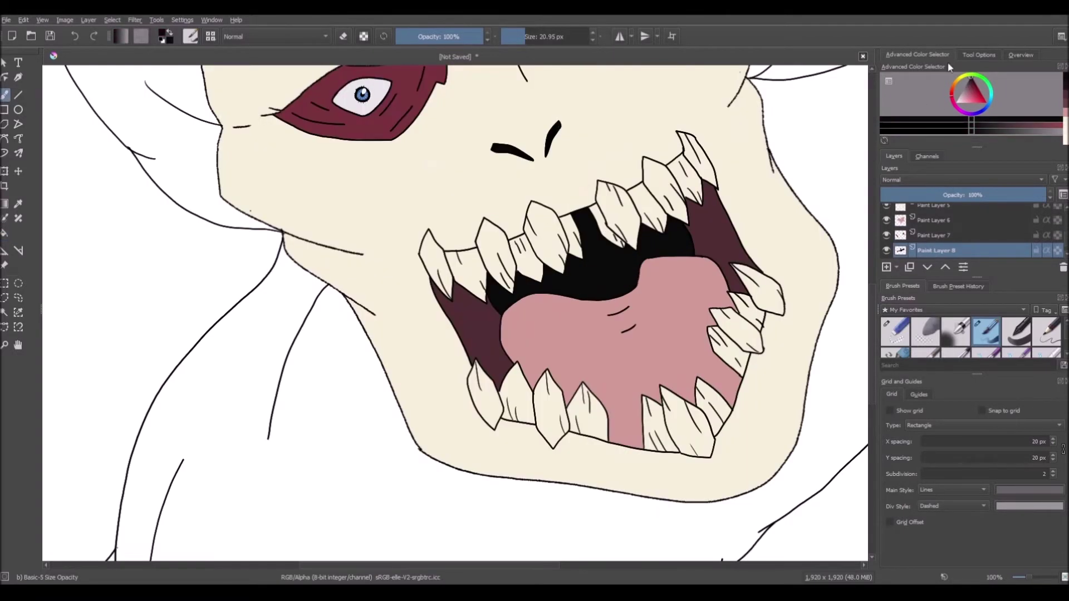
# Deepen the inner cheeks on Paint Layer 7 by filling both with a very dark maroon.
pyautogui.click(970, 82)
pyautogui.click(5, 234)
pyautogui.click(941, 236)
pyautogui.click(472, 334)
pyautogui.click(720, 234)
# Add a layer at the bottom of the stack and fill the hair on it with a light orange.
pyautogui.scroll(-5, 556, 294)
pyautogui.scroll(3, 556, 231)
pyautogui.click(887, 267)
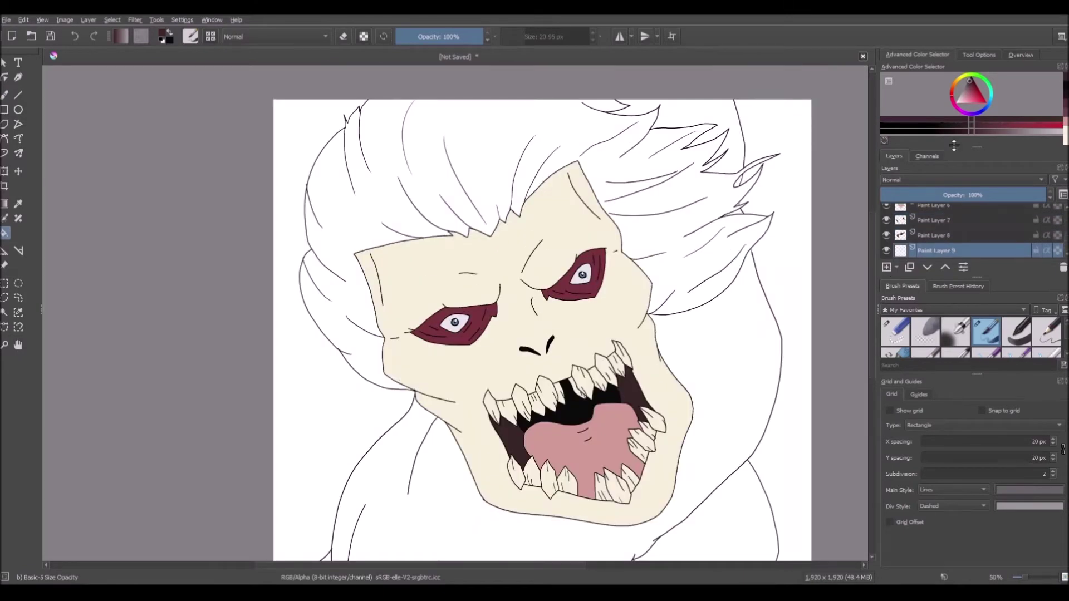
pyautogui.click(954, 83)
pyautogui.click(972, 100)
pyautogui.click(384, 194)
# Fill the shoulders, chest and the gap behind the hair with a pale pink skin tone on Paint Layer 10.
pyautogui.scroll(-2, 470, 188)
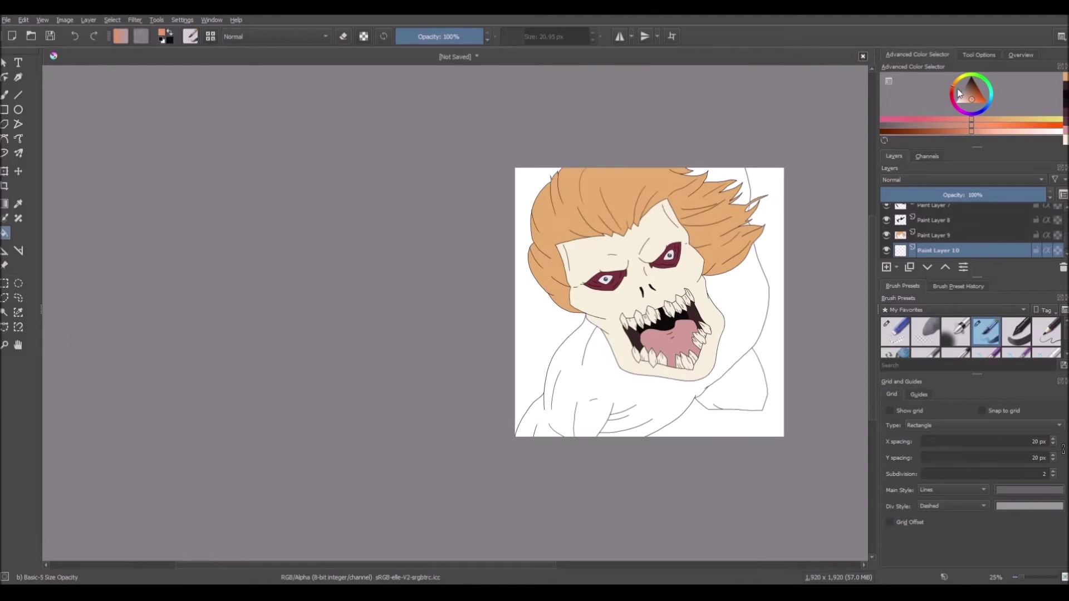
pyautogui.click(966, 99)
pyautogui.click(724, 364)
pyautogui.click(739, 177)
pyautogui.scroll(3, 750, 199)
pyautogui.scroll(3, 750, 234)
pyautogui.click(719, 205)
pyautogui.scroll(-9, 724, 303)
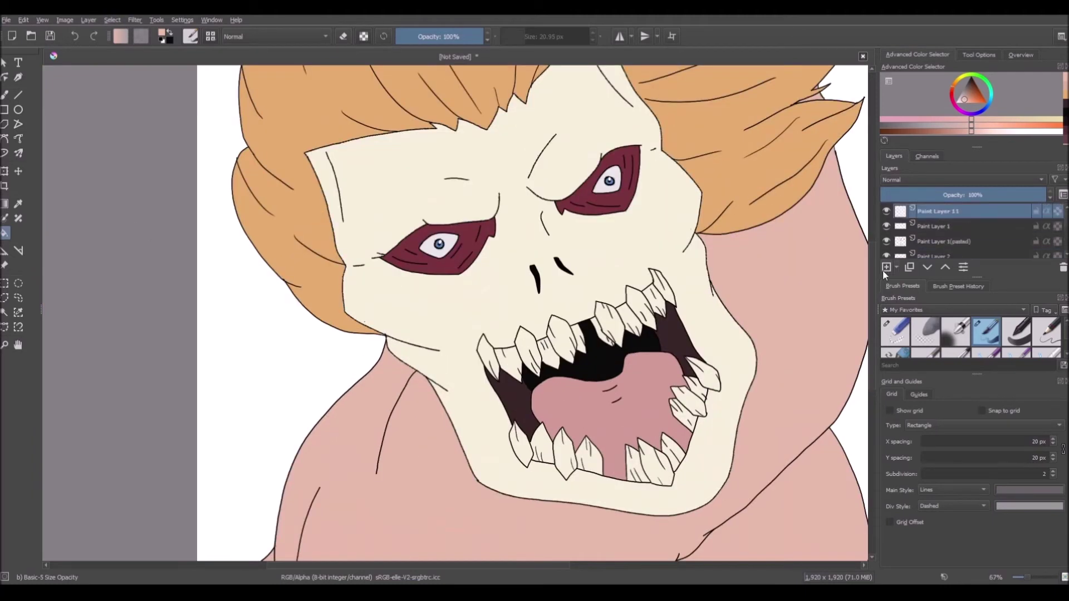
# Try painting shadow strokes around the left eye socket with the brush at 50% opacity.
pyautogui.press('b')
pyautogui.click(426, 37)
pyautogui.moveTo(450, 291); pyautogui.dragTo(442, 328)
pyautogui.click(75, 37)
pyautogui.click(972, 78)
pyautogui.click(440, 37)
pyautogui.moveTo(394, 301); pyautogui.dragTo(426, 344)
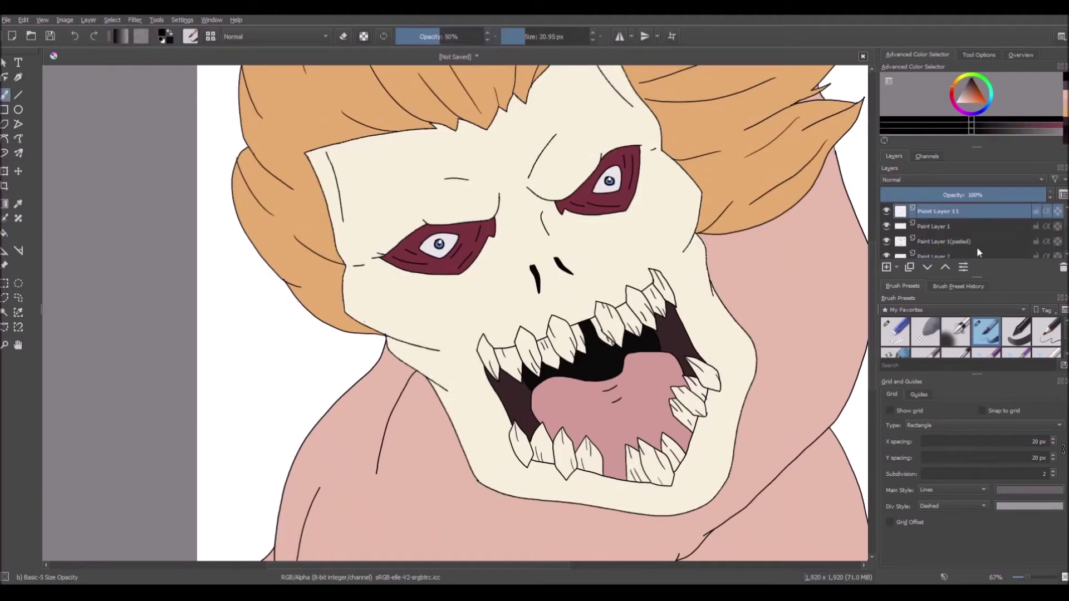
# Move Paint Layer 11 below Paint Layer 1 and fill the body section behind the jaw with black shadow at 50% layer opacity.
pyautogui.click(927, 267)
pyautogui.scroll(-3, 766, 253)
pyautogui.scroll(2, 797, 358)
pyautogui.press('f')
pyautogui.click(775, 357)
pyautogui.hotkey('ctrl', 'z')
pyautogui.moveTo(440, 38); pyautogui.dragTo(439, 47)
pyautogui.click(746, 348)
pyautogui.scroll(-1, 696, 356)
pyautogui.scroll(2, 685, 229)
# Draw a shadow edge across the left eye socket with a 4.12 px brush at full opacity, and fill the area above it.
pyautogui.press('b')
pyautogui.scroll(3, 427, 373)
pyautogui.click(18, 95)
pyautogui.click(482, 37)
pyautogui.moveTo(279, 385)
pyautogui.mouseDown()
pyautogui.moveTo(596, 311)
pyautogui.moveTo(590, 318)
pyautogui.mouseUp()
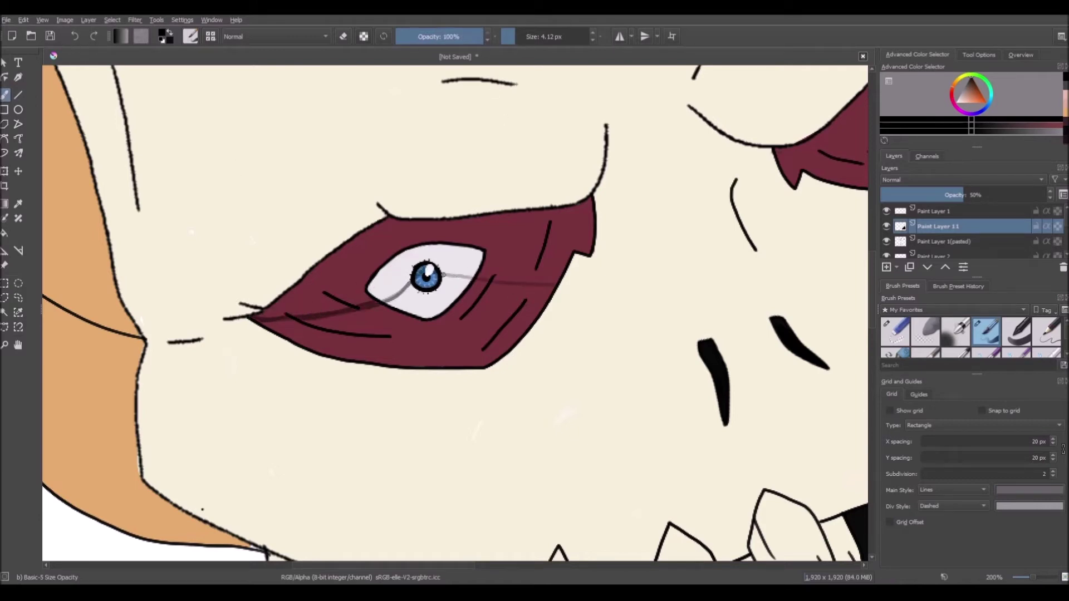
pyautogui.press('f')
pyautogui.click(306, 285)
# Shade the upper part of the left eye's white with the brush, reducing its size to 3.65 px.
pyautogui.press('b')
pyautogui.moveTo(375, 285); pyautogui.dragTo(408, 272)
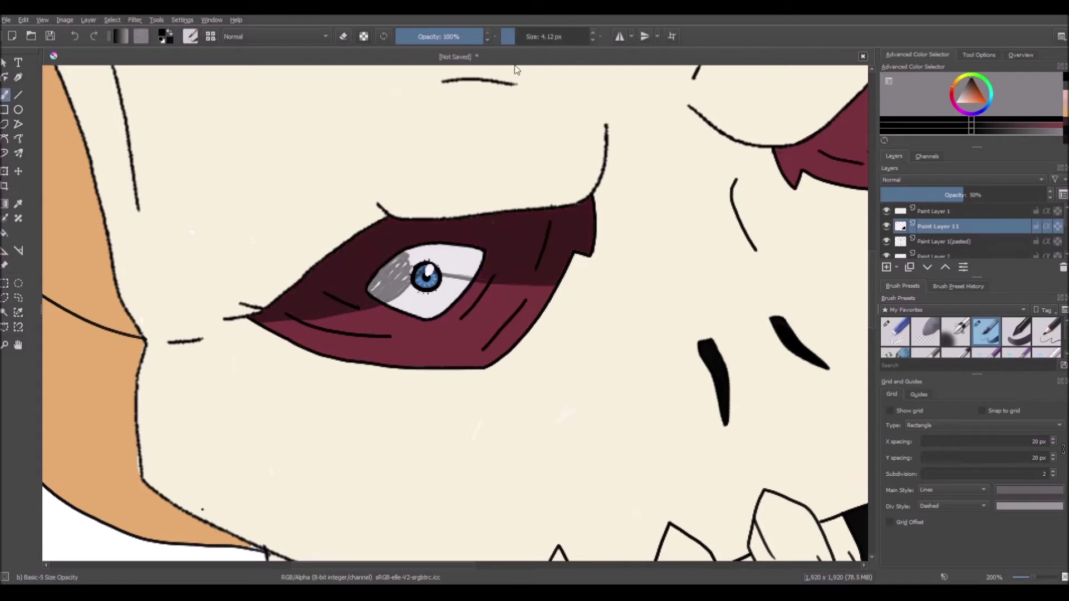
pyautogui.keyDown('shift'); pyautogui.moveTo(429, 182); pyautogui.dragTo(465, 182); pyautogui.keyUp('shift')
pyautogui.moveTo(388, 270); pyautogui.dragTo(431, 243)
pyautogui.press('1')
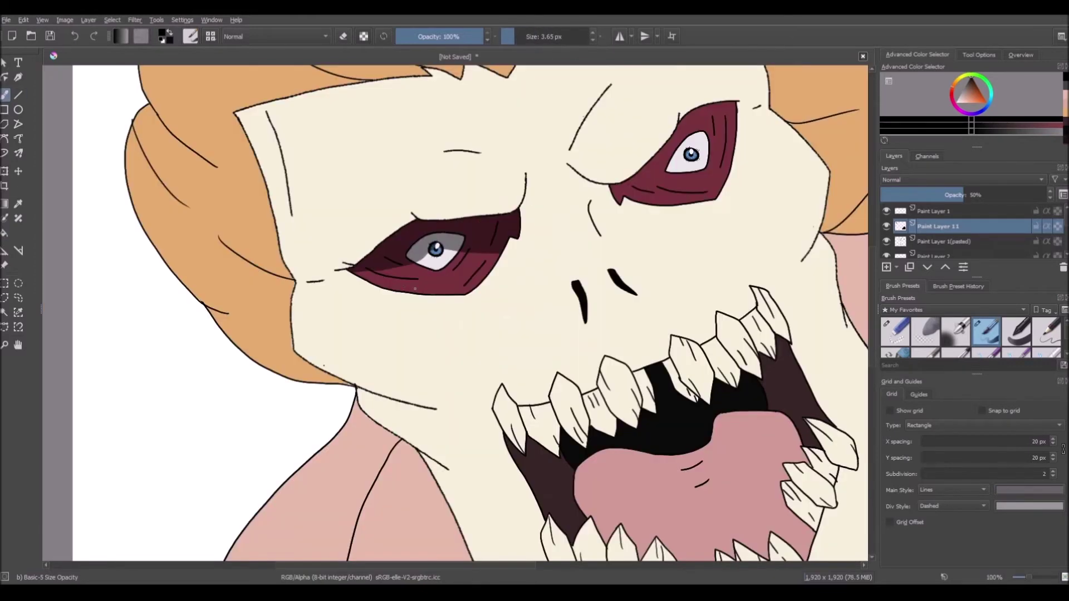
# Outline the shadow areas along the skull's left temple, cheekbone and jaw with the 3.65 px brush.
pyautogui.scroll(2, 356, 211)
pyautogui.moveTo(350, 341)
pyautogui.mouseDown()
pyautogui.moveTo(324, 358)
pyautogui.moveTo(271, 483)
pyautogui.mouseUp()
pyautogui.scroll(-4, 429, 323)
pyautogui.scroll(4, 407, 390)
pyautogui.moveTo(586, 406); pyautogui.dragTo(459, 280)
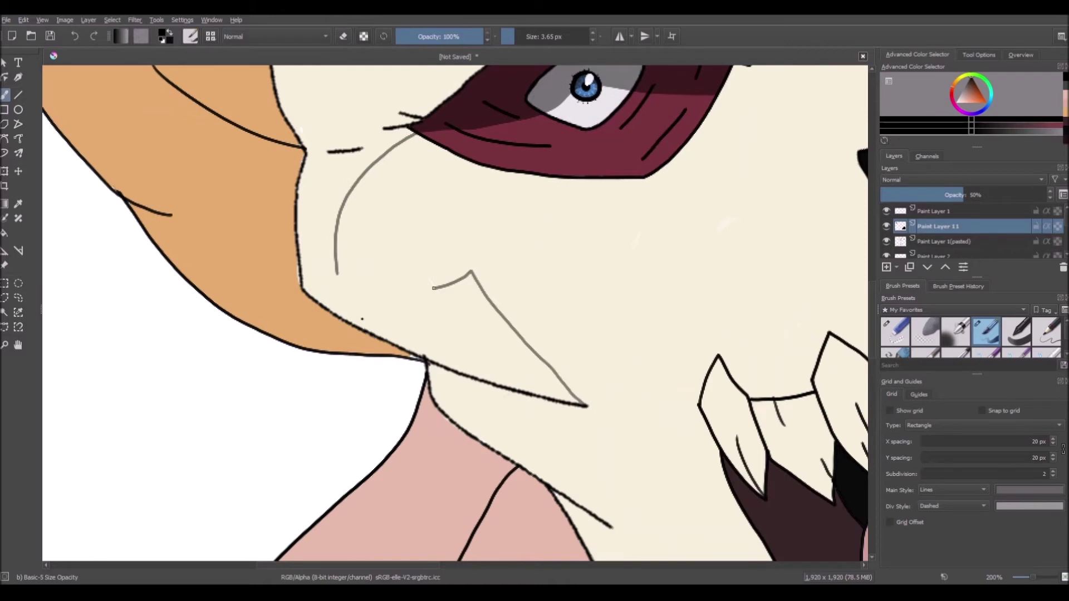
pyautogui.press('2')
pyautogui.scroll(4, 787, 544)
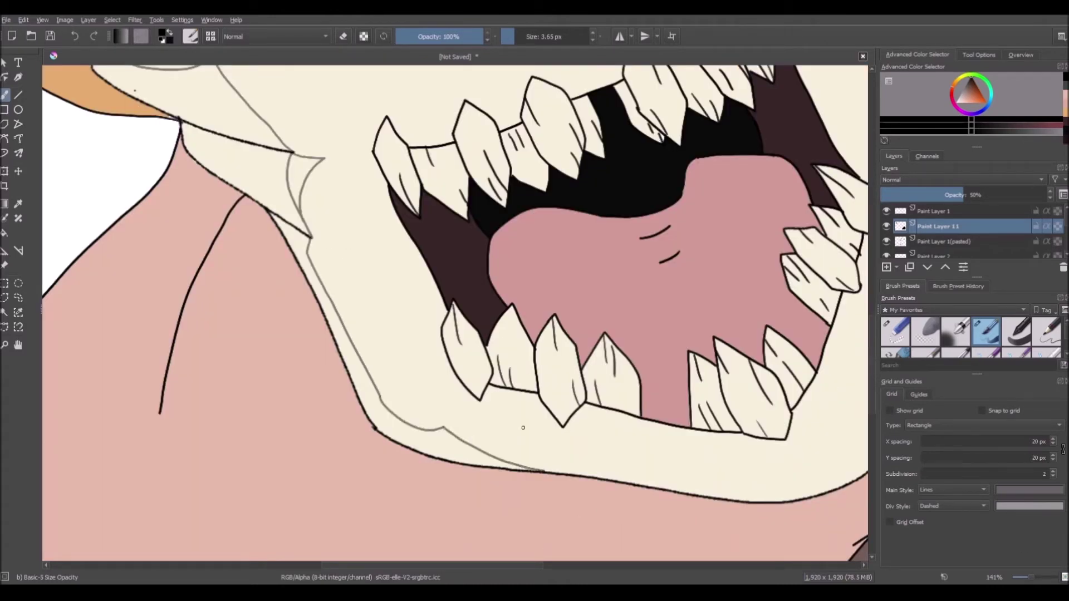
pyautogui.press('2')
pyautogui.scroll(5, 590, 413)
pyautogui.moveTo(653, 359); pyautogui.dragTo(484, 424)
# Fill the outlined shadow areas on the temple, cheekbone and jaw with translucent black.
pyautogui.press('f')
pyautogui.press('2')
pyautogui.scroll(4, 446, 315)
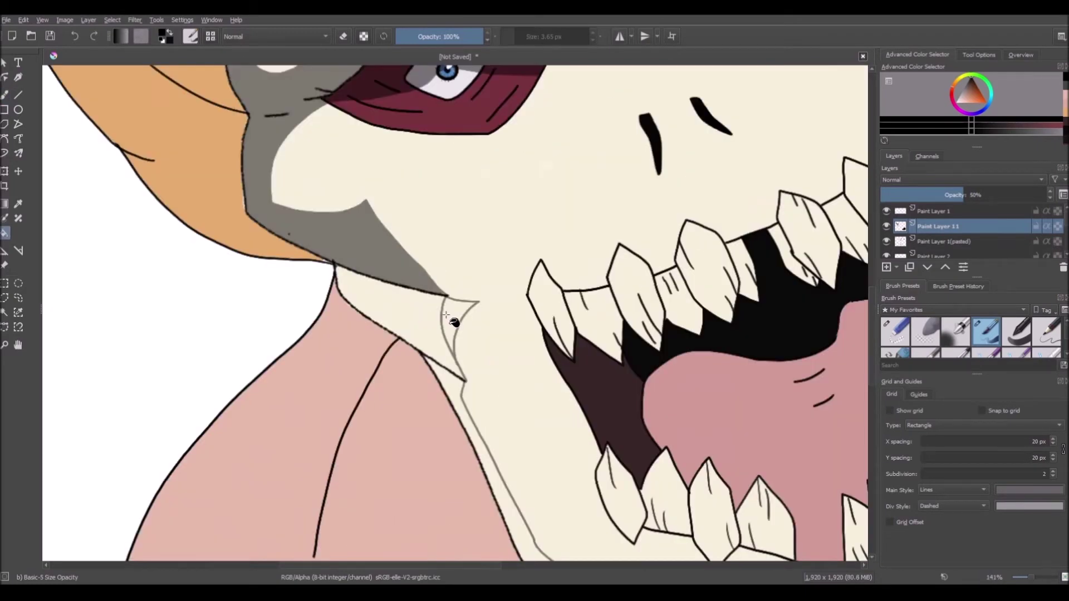
pyautogui.click(407, 320)
pyautogui.click(450, 333)
pyautogui.click(453, 386)
pyautogui.press('b')
pyautogui.press('2')
pyautogui.scroll(5, 336, 361)
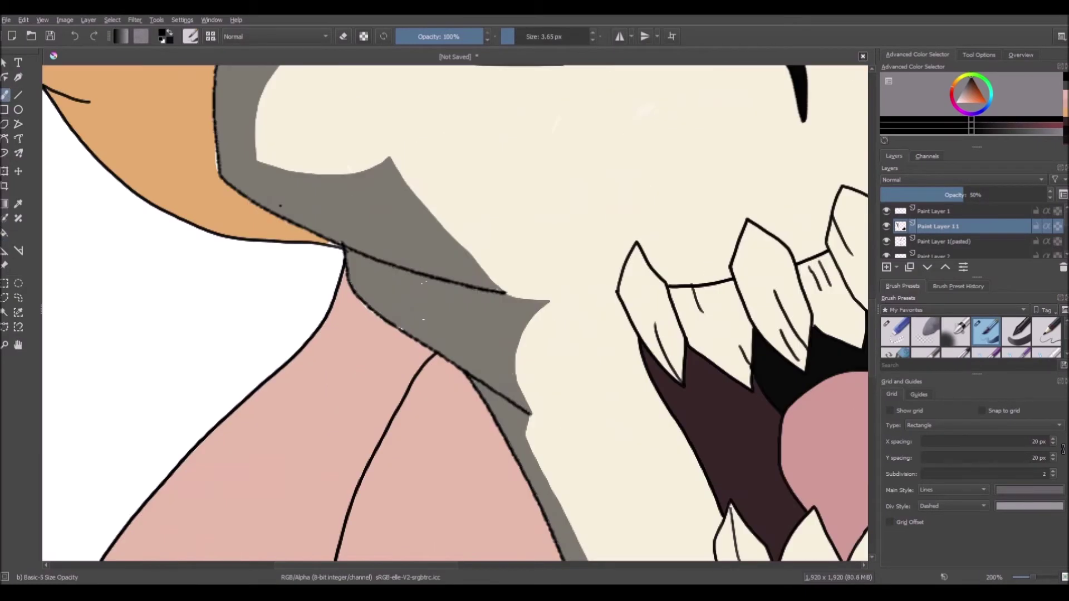
pyautogui.scroll(-4, 396, 228)
pyautogui.scroll(5, 368, 126)
pyautogui.scroll(-5, 335, 195)
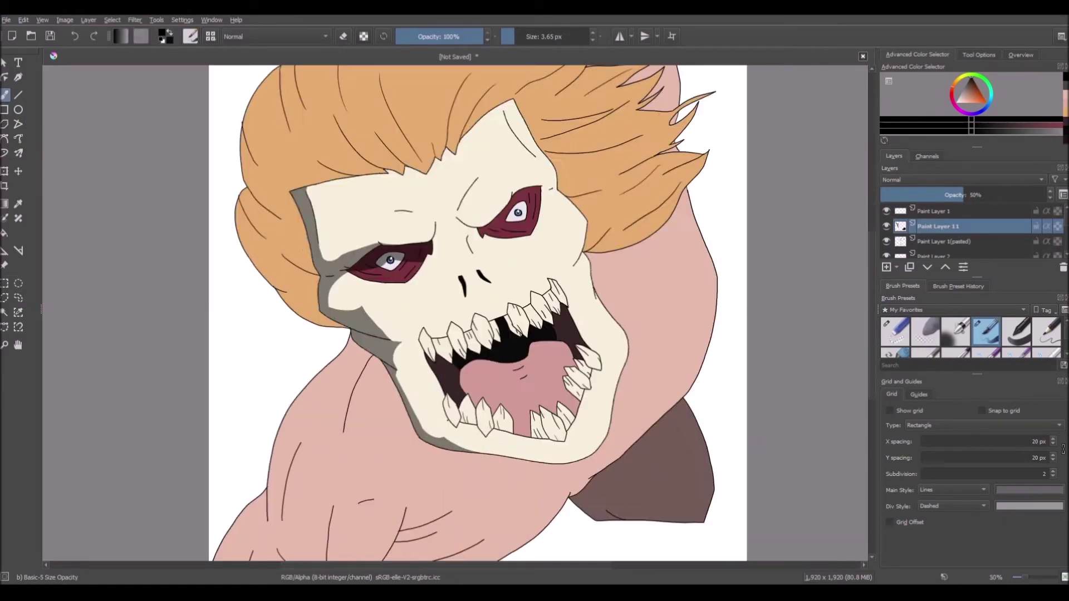
# Fill the recessed teeth between the upper fangs with solid shadow.
pyautogui.scroll(3, 467, 283)
pyautogui.press('f')
pyautogui.click(424, 328)
pyautogui.click(516, 313)
pyautogui.click(573, 269)
pyautogui.click(616, 267)
pyautogui.click(677, 240)
pyautogui.click(737, 194)
pyautogui.scroll(2, 768, 185)
pyautogui.press('b')
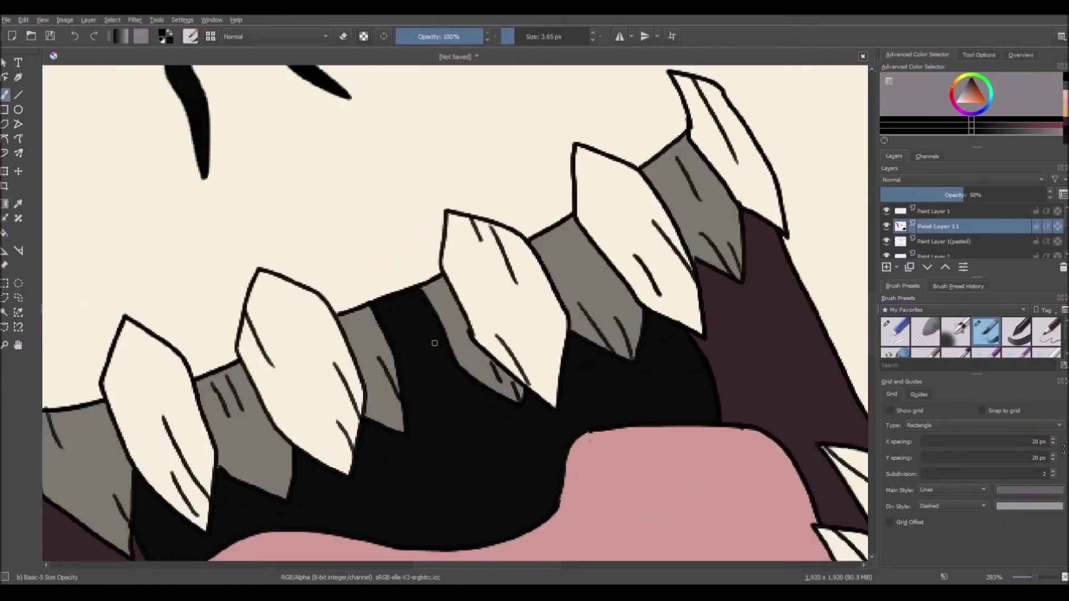
# Fill the recessed teeth between the lower fangs with solid shadow.
pyautogui.scroll(-4, 435, 343)
pyautogui.press('f')
pyautogui.click(400, 456)
pyautogui.click(442, 464)
pyautogui.click(490, 471)
pyautogui.click(527, 461)
pyautogui.click(545, 421)
pyautogui.scroll(-2, 544, 386)
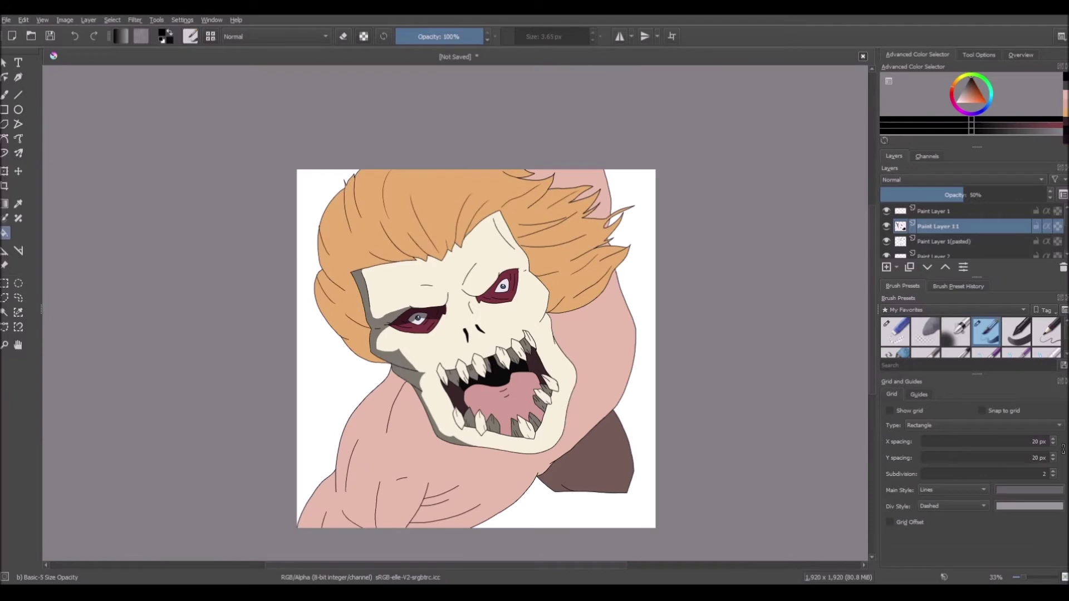
# Brush thin shadows along the left edges and tips of the front upper fangs.
pyautogui.scroll(6, 491, 387)
pyautogui.press('b')
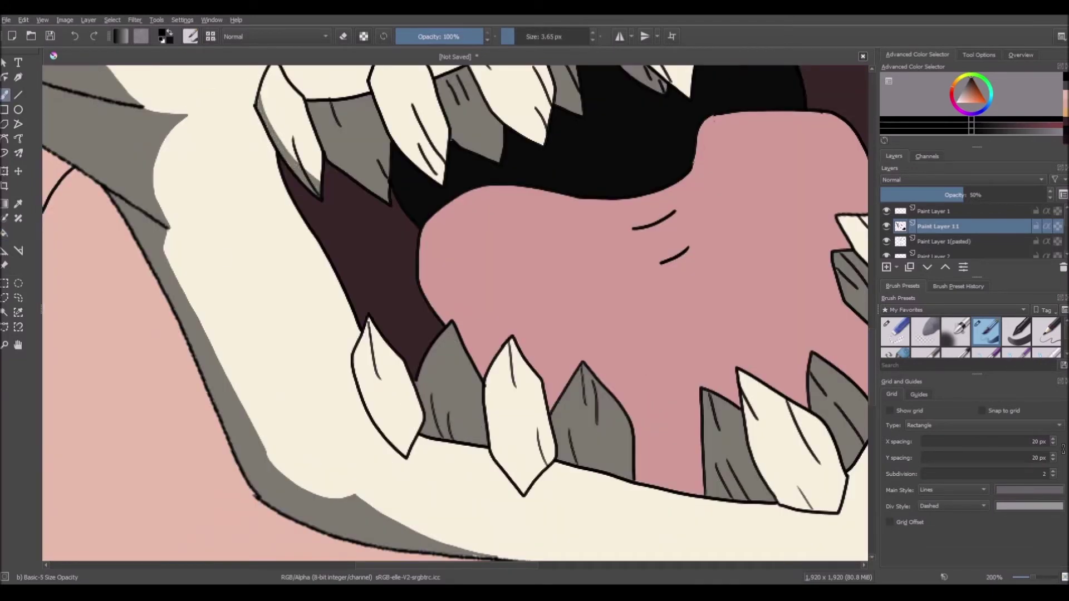
pyautogui.scroll(-5, 396, 351)
pyautogui.scroll(6, 403, 319)
pyautogui.moveTo(330, 286); pyautogui.dragTo(393, 363)
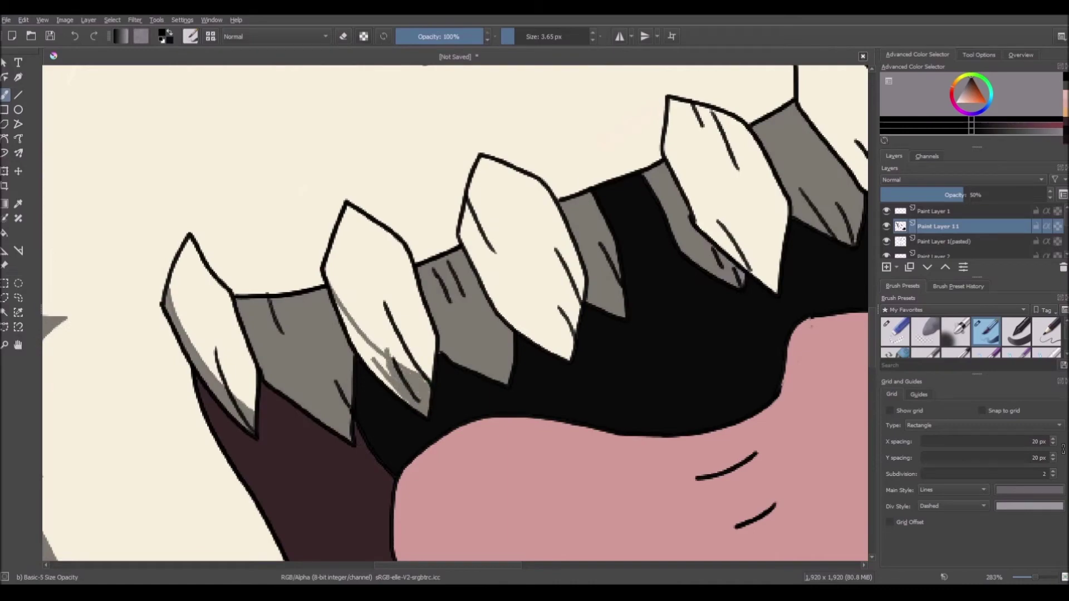
pyautogui.moveTo(336, 302); pyautogui.dragTo(358, 351)
pyautogui.scroll(-6, 448, 217)
pyautogui.moveTo(448, 206); pyautogui.dragTo(422, 205)
pyautogui.scroll(1, 422, 199)
# Undo the brushed fang shadows and the solid shadow fills on the recessed teeth.
pyautogui.hotkey('ctrl', 'z')
pyautogui.hotkey('ctrl', 'z')
pyautogui.hotkey('ctrl', 'z')
pyautogui.hotkey('ctrl', 'z')
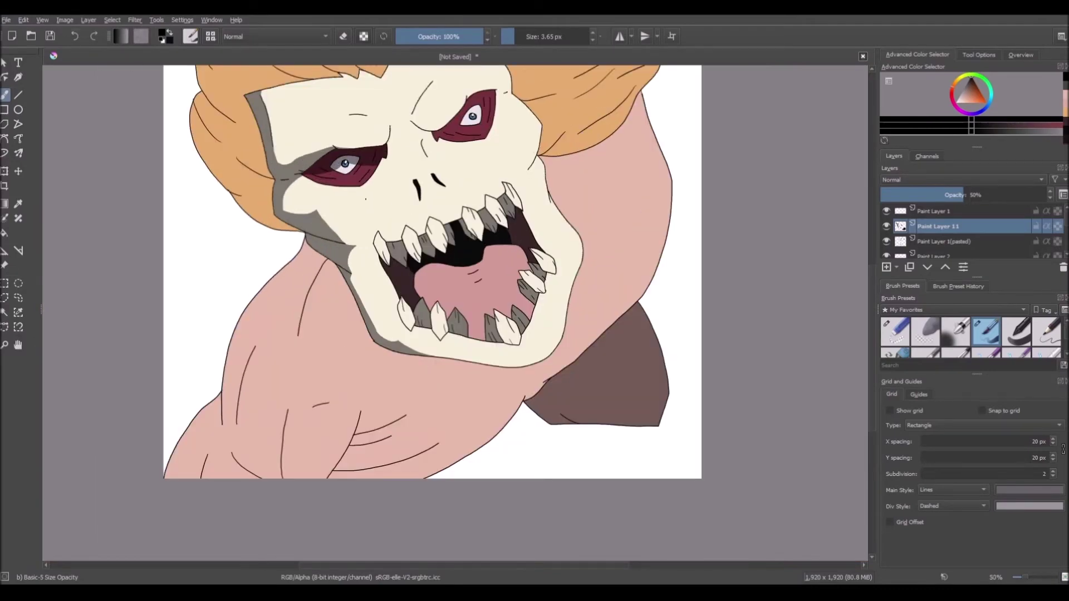
pyautogui.scroll(1, 462, 128)
pyautogui.scroll(1, 417, 367)
pyautogui.click(94, 37)
pyautogui.click(93, 37)
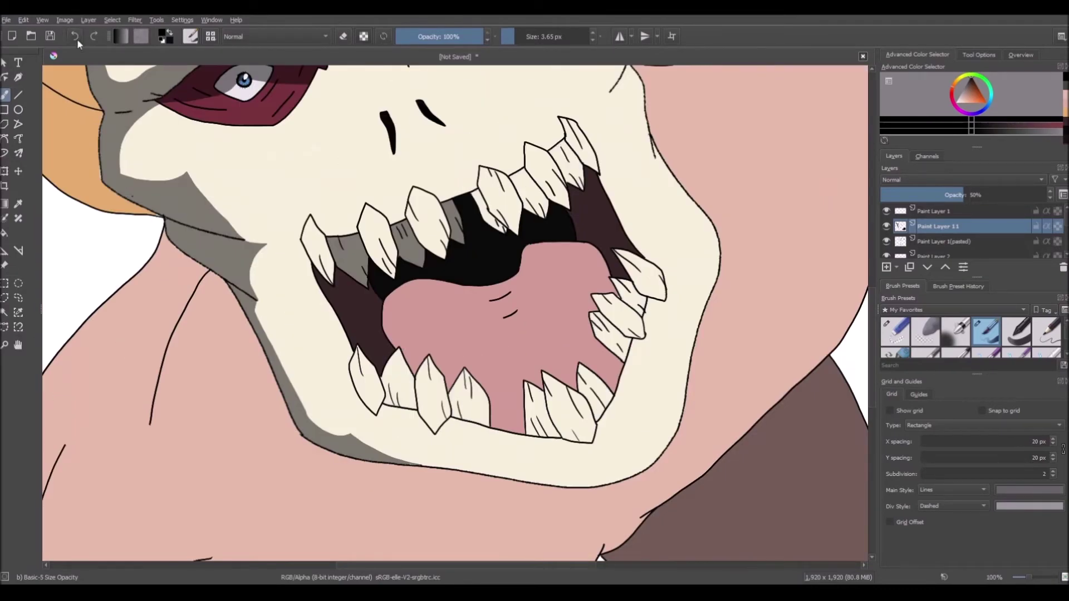
# Outline and fill shadows along both sides of the recessed tooth between the first and second upper fangs.
pyautogui.scroll(3, 336, 237)
pyautogui.moveTo(340, 240); pyautogui.dragTo(382, 351)
pyautogui.moveTo(345, 263); pyautogui.dragTo(426, 321)
pyautogui.press('f')
pyautogui.click(336, 290)
pyautogui.click(384, 248)
pyautogui.moveTo(341, 240); pyautogui.dragTo(345, 256)
pyautogui.scroll(-8, 435, 223)
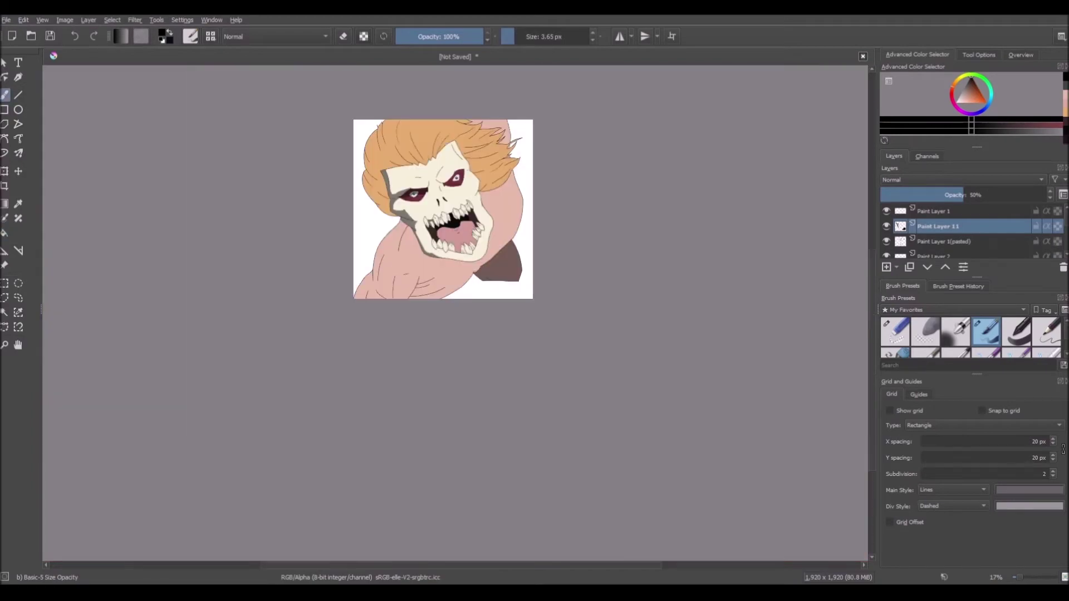
# Refine the first recessed tooth's shadow, and outline and fill side shadows on the next recessed upper tooth.
pyautogui.scroll(9, 433, 223)
pyautogui.moveTo(433, 243); pyautogui.dragTo(476, 335)
pyautogui.moveTo(451, 276); pyautogui.dragTo(475, 335)
pyautogui.moveTo(360, 216); pyautogui.dragTo(387, 268)
pyautogui.scroll(-3, 334, 256)
pyautogui.scroll(4, 423, 227)
pyautogui.moveTo(411, 214); pyautogui.dragTo(539, 394)
pyautogui.moveTo(426, 416); pyautogui.dragTo(402, 273)
pyautogui.click(4, 232)
pyautogui.click(465, 271)
pyautogui.scroll(-9, 473, 256)
pyautogui.scroll(9, 482, 256)
# Outline and fill a shadow on the recessed upper tooth beside the black throat gap.
pyautogui.moveTo(436, 424); pyautogui.dragTo(385, 201)
pyautogui.press('f')
pyautogui.click(401, 278)
pyautogui.scroll(-5, 463, 202)
pyautogui.scroll(3, 461, 178)
pyautogui.press('b')
pyautogui.moveTo(466, 375); pyautogui.dragTo(441, 265)
pyautogui.scroll(-4, 490, 278)
# Fill the narrow recessed tooth after the throat gap, and outline and fill side shadows on the next recessed upper tooth.
pyautogui.press('f')
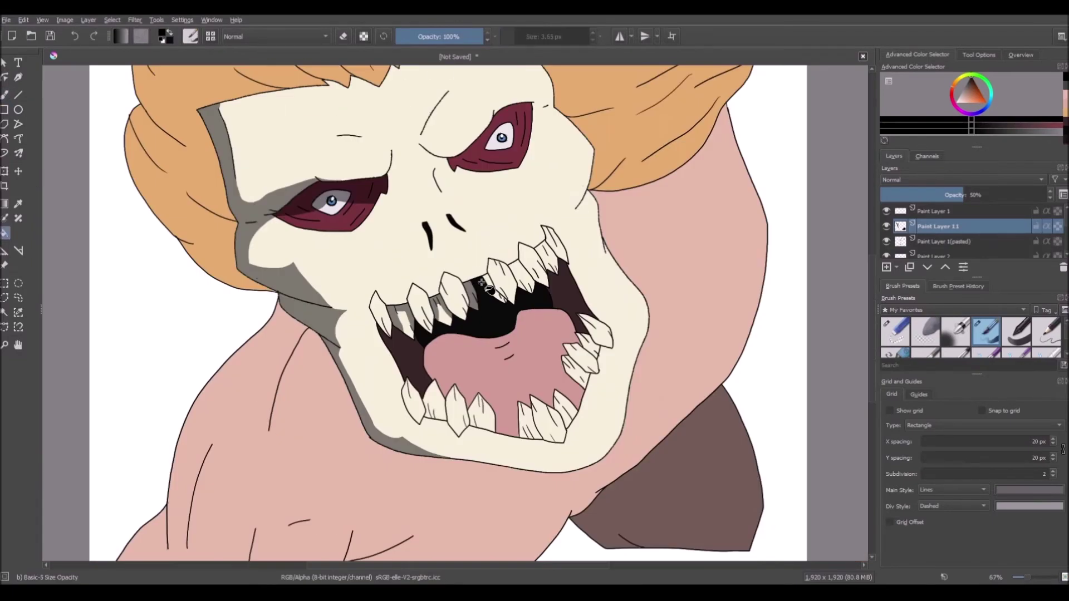
pyautogui.scroll(5, 543, 273)
pyautogui.click(322, 345)
pyautogui.press('b')
pyautogui.moveTo(453, 311)
pyautogui.mouseDown()
pyautogui.moveTo(404, 165)
pyautogui.moveTo(532, 300)
pyautogui.mouseUp()
pyautogui.press('f')
pyautogui.click(413, 225)
pyautogui.click(474, 212)
pyautogui.scroll(-9, 493, 233)
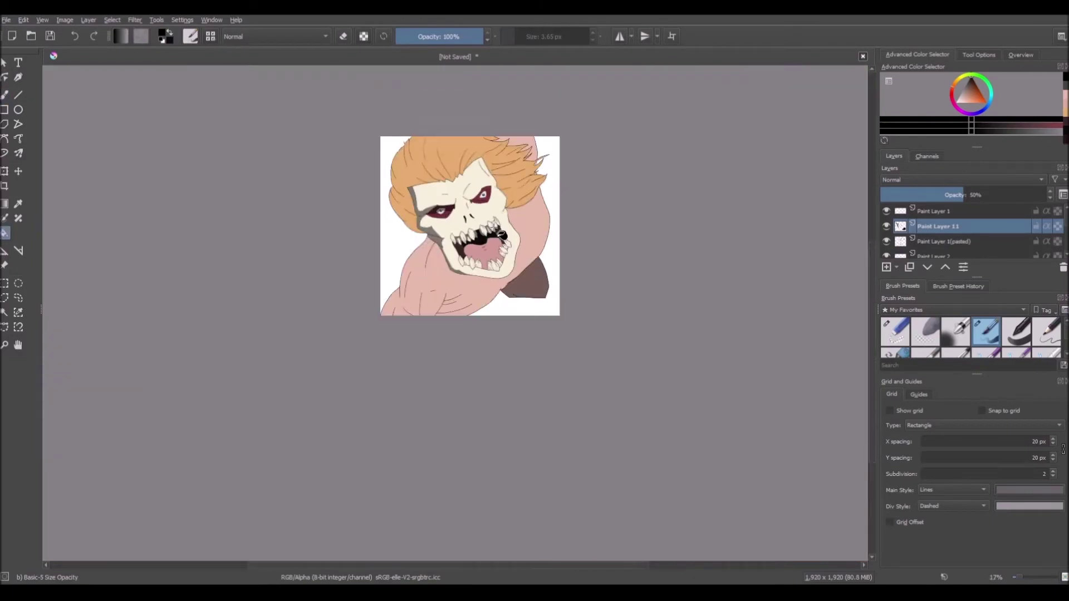
# Outline and fill side shadows on the last recessed upper tooth beside the right inner cheek.
pyautogui.scroll(9, 497, 229)
pyautogui.click(4, 95)
pyautogui.moveTo(458, 160); pyautogui.dragTo(570, 266)
pyautogui.moveTo(511, 298); pyautogui.dragTo(439, 172)
pyautogui.click(4, 233)
pyautogui.click(537, 197)
# Erase part of the shadow on the first recessed upper tooth after the throat gap's narrow tooth, widening its light centre.
pyautogui.click(5, 96)
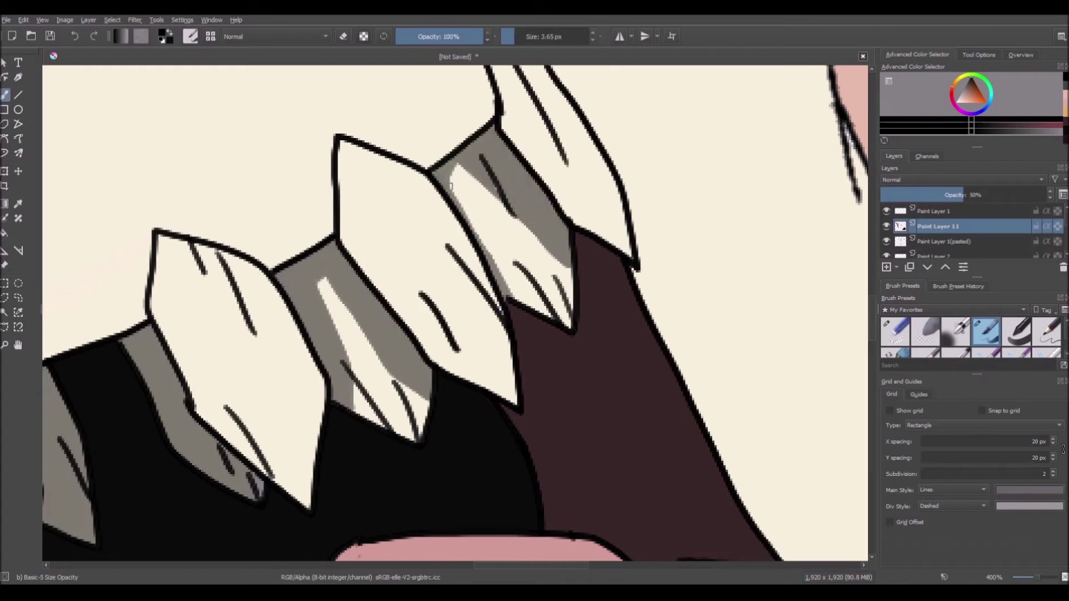
pyautogui.scroll(-8, 295, 267)
pyautogui.scroll(8, 289, 270)
pyautogui.click(896, 332)
pyautogui.moveTo(416, 365)
pyautogui.mouseDown()
pyautogui.moveTo(383, 243)
pyautogui.moveTo(412, 344)
pyautogui.mouseUp()
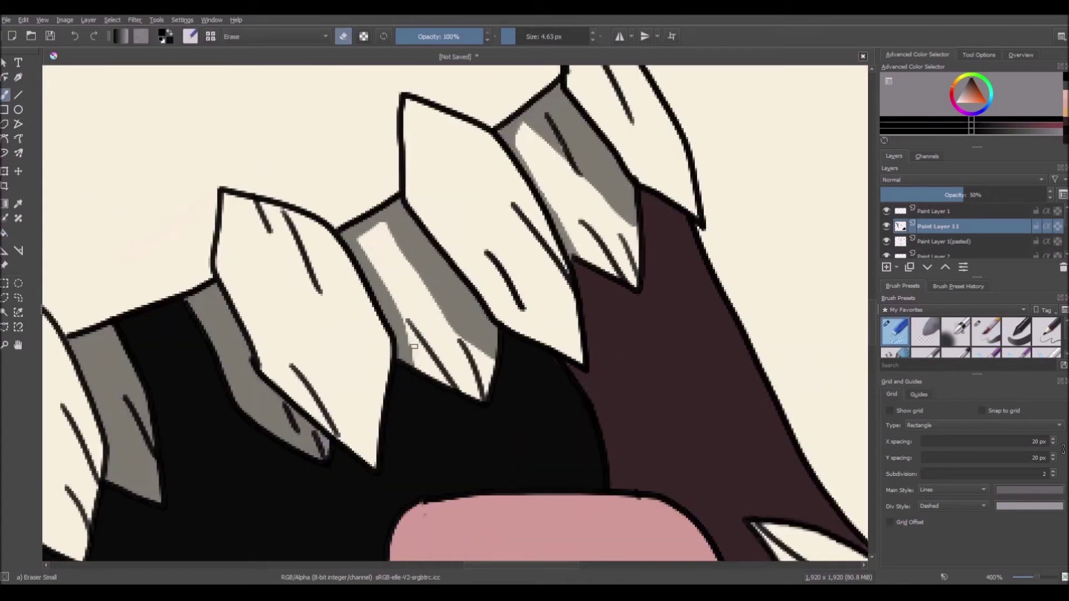
pyautogui.scroll(-8, 453, 267)
pyautogui.scroll(8, 449, 265)
pyautogui.moveTo(465, 376); pyautogui.dragTo(406, 256)
# Extend the shadow down the far edge of the same recessed upper tooth to its tip.
pyautogui.scroll(-7, 482, 347)
pyautogui.scroll(5, 474, 349)
pyautogui.scroll(3, 491, 355)
pyautogui.click(986, 333)
pyautogui.moveTo(616, 323); pyautogui.dragTo(638, 398)
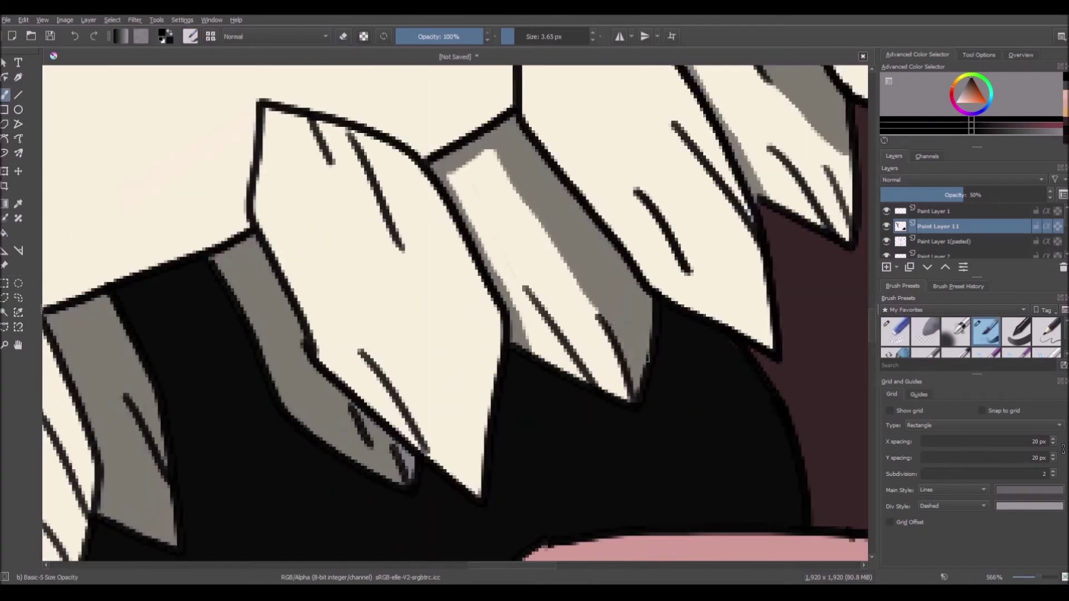
# Try to fill shadow areas on the recessed lower teeth around the large fang, and undo the fills.
pyautogui.scroll(-8, 529, 279)
pyautogui.scroll(6, 524, 335)
pyautogui.click(4, 233)
pyautogui.click(557, 428)
pyautogui.click(715, 390)
pyautogui.scroll(3, 556, 387)
pyautogui.click(72, 37)
pyautogui.click(73, 37)
# Close the outline gaps and fill shadows on the two recessed lower teeth flanking the large right fang.
pyautogui.click(5, 95)
pyautogui.moveTo(413, 359)
pyautogui.mouseDown()
pyautogui.moveTo(397, 288)
pyautogui.moveTo(409, 310)
pyautogui.mouseUp()
pyautogui.doubleClick(75, 37)
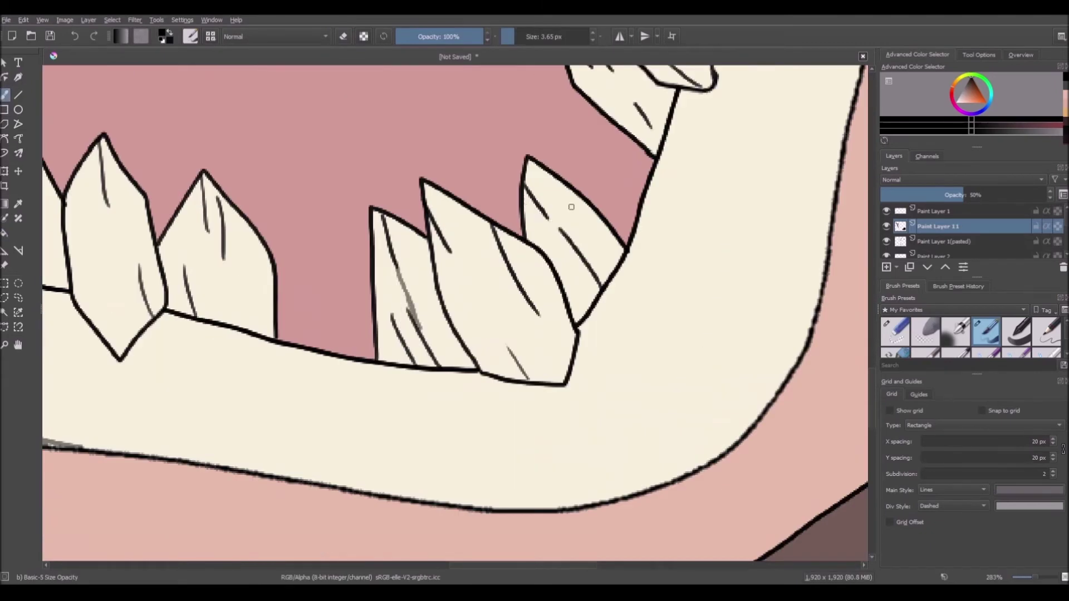
pyautogui.moveTo(548, 218); pyautogui.dragTo(561, 231)
pyautogui.click(5, 234)
pyautogui.click(418, 282)
pyautogui.click(567, 257)
pyautogui.scroll(-1, 567, 257)
pyautogui.scroll(3, 483, 279)
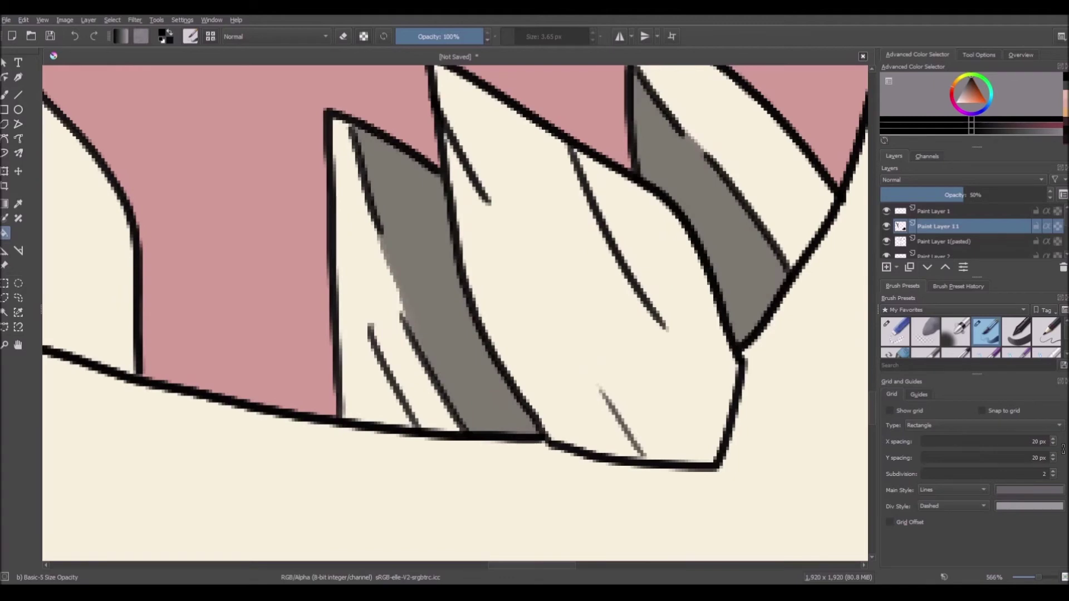
# Outline and fill a side shadow on the recessed lower tooth just left of the tongue gap.
pyautogui.scroll(-7, 539, 327)
pyautogui.scroll(5, 490, 318)
pyautogui.click(4, 95)
pyautogui.moveTo(494, 283); pyautogui.dragTo(473, 326)
pyautogui.click(4, 234)
pyautogui.click(466, 303)
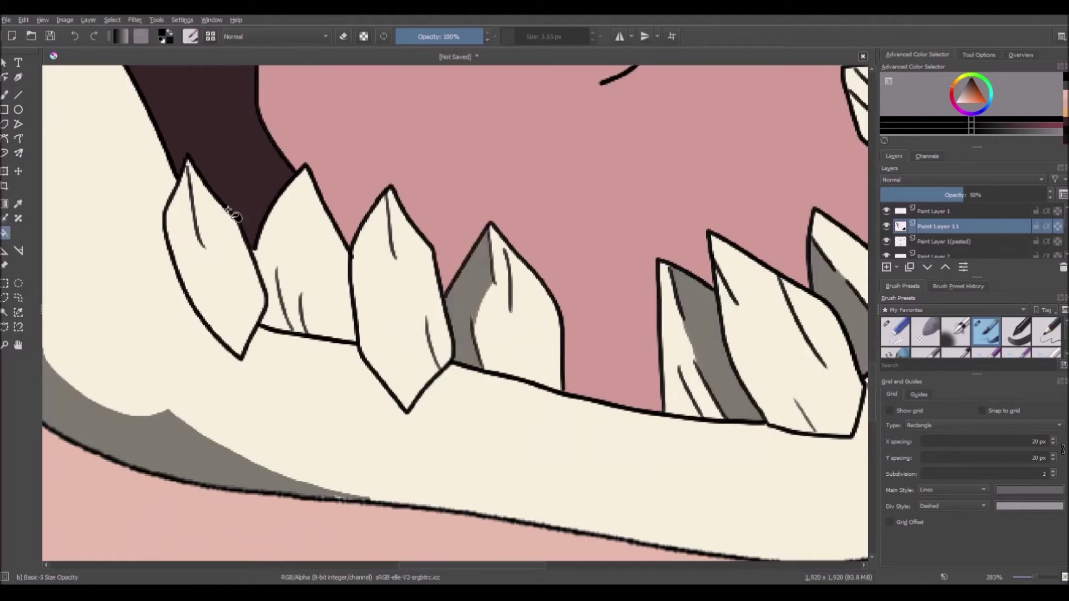
# Outline and fill shadows along both sides of the recessed lower tooth between the two left fangs.
pyautogui.click(5, 95)
pyautogui.moveTo(271, 213); pyautogui.dragTo(275, 272)
pyautogui.moveTo(301, 310); pyautogui.dragTo(332, 221)
pyautogui.click(4, 234)
pyautogui.click(329, 295)
pyautogui.click(274, 288)
# Refine the shadow at the base of the recessed tooth between the two left lower fangs.
pyautogui.scroll(-5, 276, 289)
pyautogui.scroll(4, 275, 290)
pyautogui.click(5, 95)
pyautogui.moveTo(282, 295); pyautogui.dragTo(288, 309)
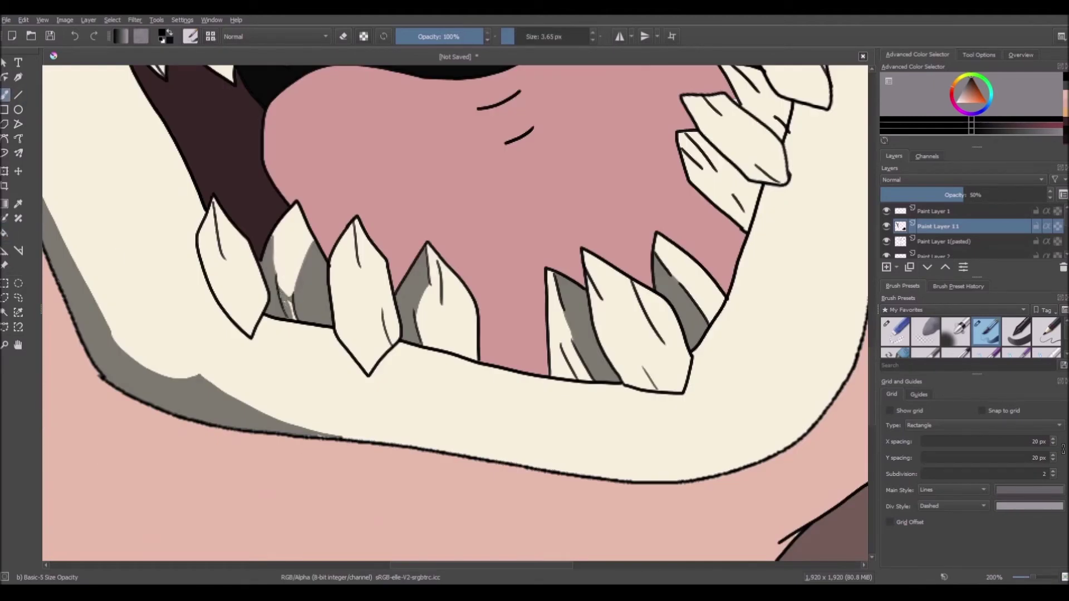
# Erase parts of the shadows on the recessed upper teeth left of the throat gap to shape lighter areas.
pyautogui.scroll(-4, 618, 379)
pyautogui.scroll(5, 552, 284)
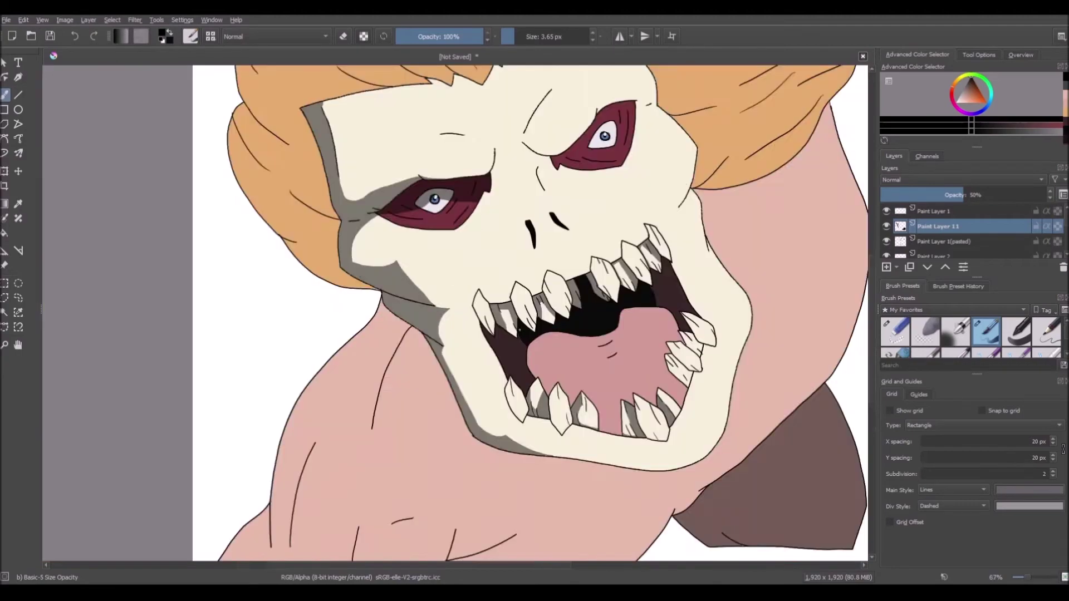
pyautogui.click(901, 333)
pyautogui.moveTo(468, 278); pyautogui.dragTo(492, 288)
pyautogui.scroll(-8, 490, 289)
pyautogui.scroll(10, 498, 291)
pyautogui.moveTo(426, 294)
pyautogui.mouseDown()
pyautogui.moveTo(458, 329)
pyautogui.moveTo(415, 278)
pyautogui.moveTo(445, 239)
pyautogui.mouseUp()
pyautogui.scroll(-5, 431, 273)
pyautogui.scroll(3, 479, 281)
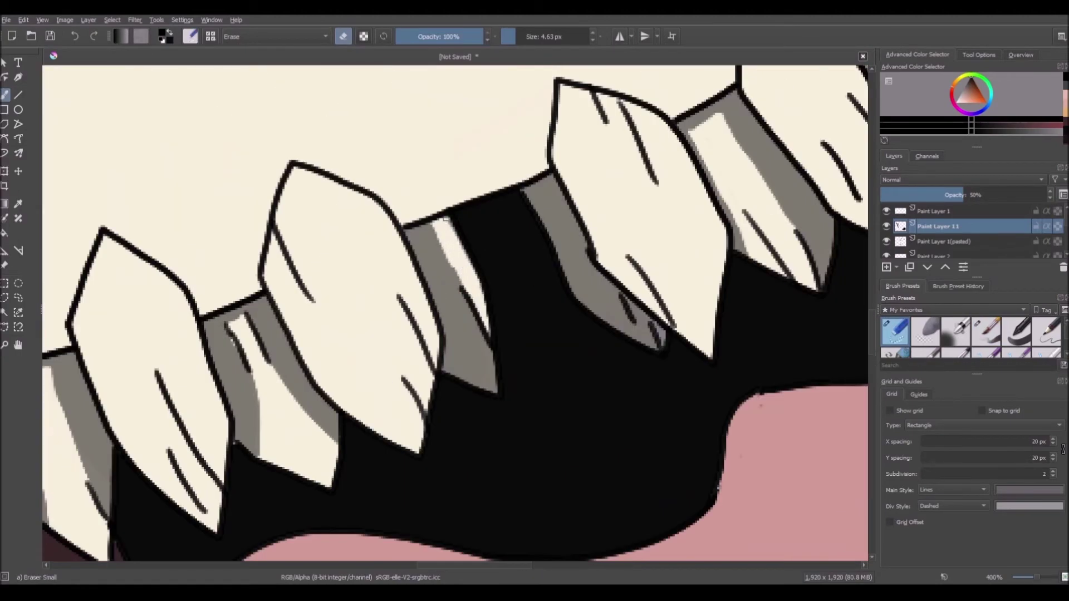
pyautogui.press('2')
pyautogui.scroll(7, 461, 266)
pyautogui.moveTo(381, 178); pyautogui.dragTo(424, 225)
pyautogui.scroll(-4, 432, 223)
pyautogui.scroll(4, 345, 245)
pyautogui.scroll(-7, 328, 246)
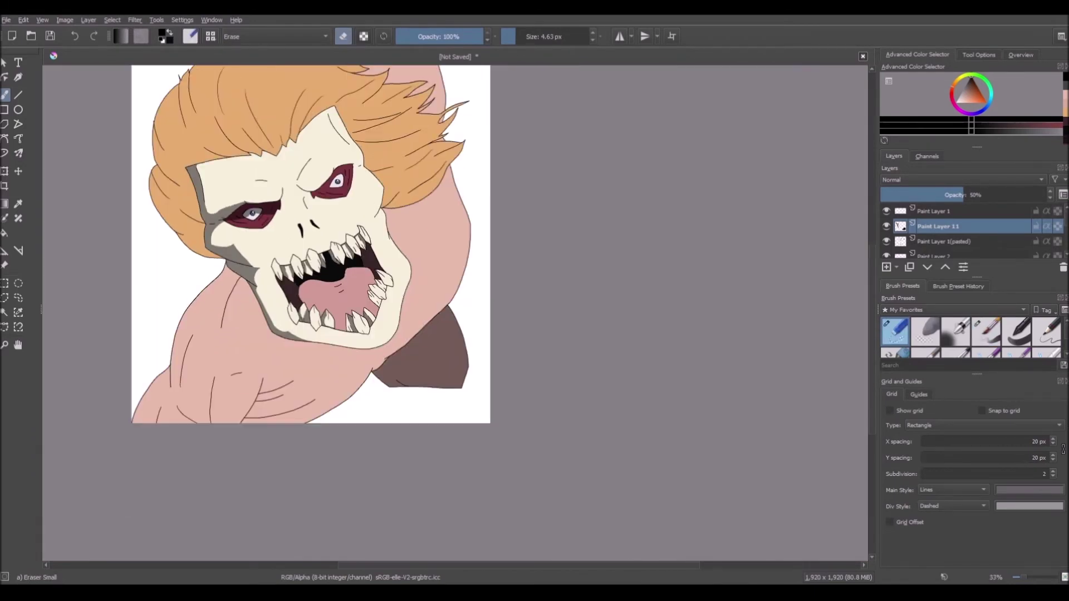
# Outline and fill shadows on the recessed teeth stacked in the right corner of the mouth.
pyautogui.scroll(4, 331, 320)
pyautogui.press('/')
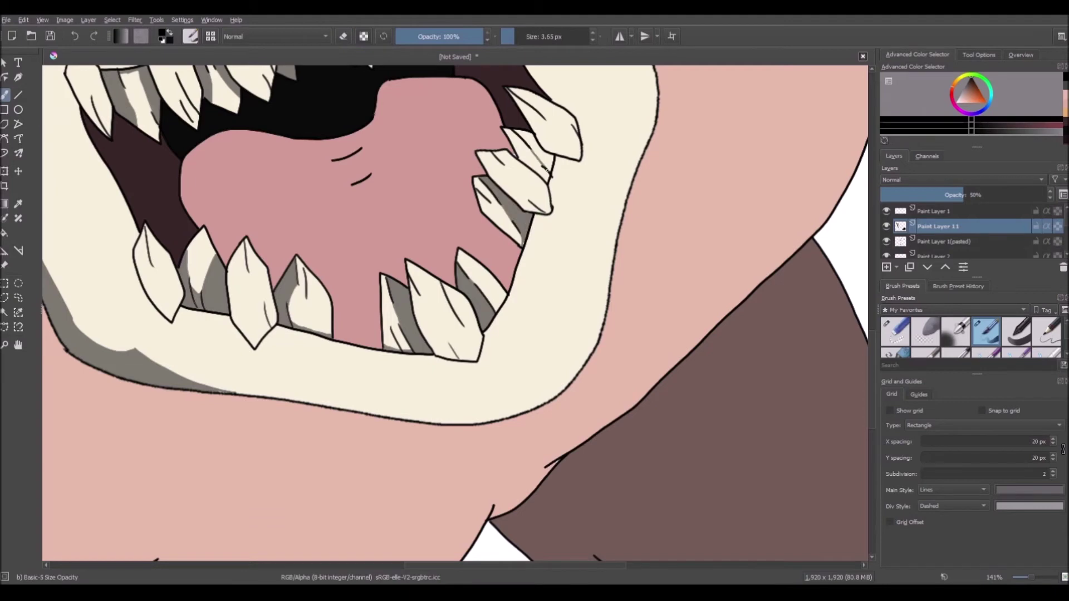
pyautogui.press('2')
# Outline and fill a curved shadow over the tongue's back, centre crease and side edges.
pyautogui.scroll(6, 316, 337)
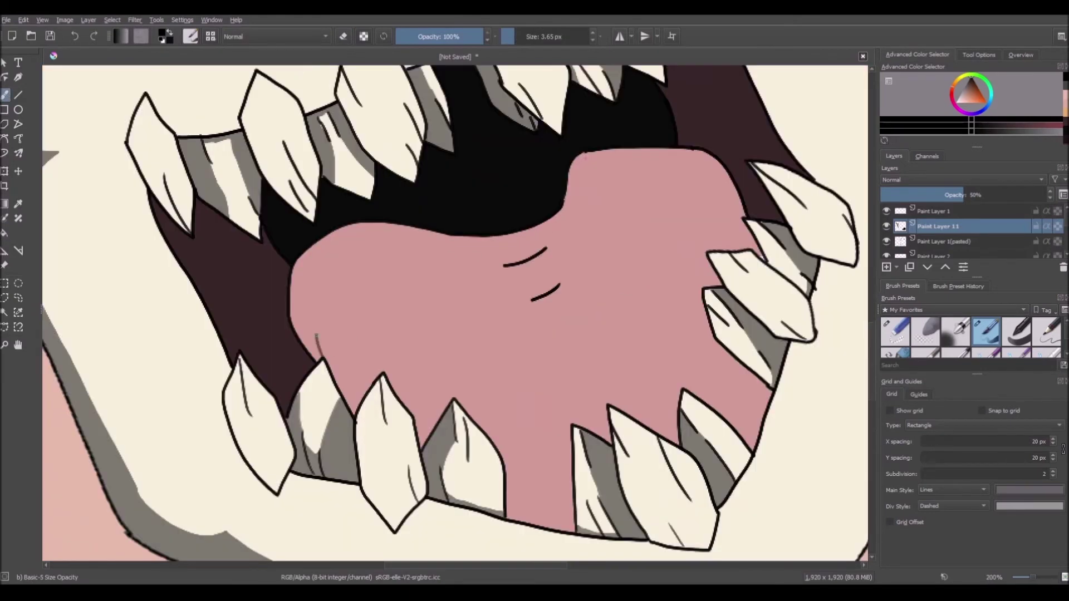
pyautogui.moveTo(411, 278)
pyautogui.mouseDown()
pyautogui.moveTo(545, 334)
pyautogui.moveTo(614, 209)
pyautogui.mouseUp()
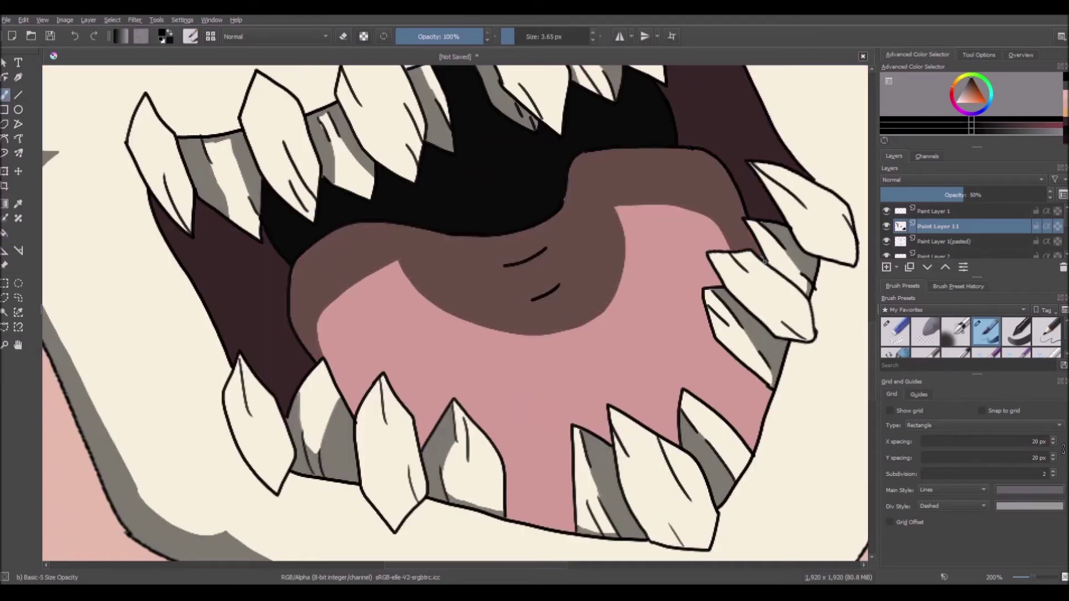
pyautogui.press('2')
# Shade narrow strips along the bases of the recessed lower teeth beside the tongue gap.
pyautogui.scroll(6, 445, 356)
pyautogui.press('2')
pyautogui.scroll(7, 434, 362)
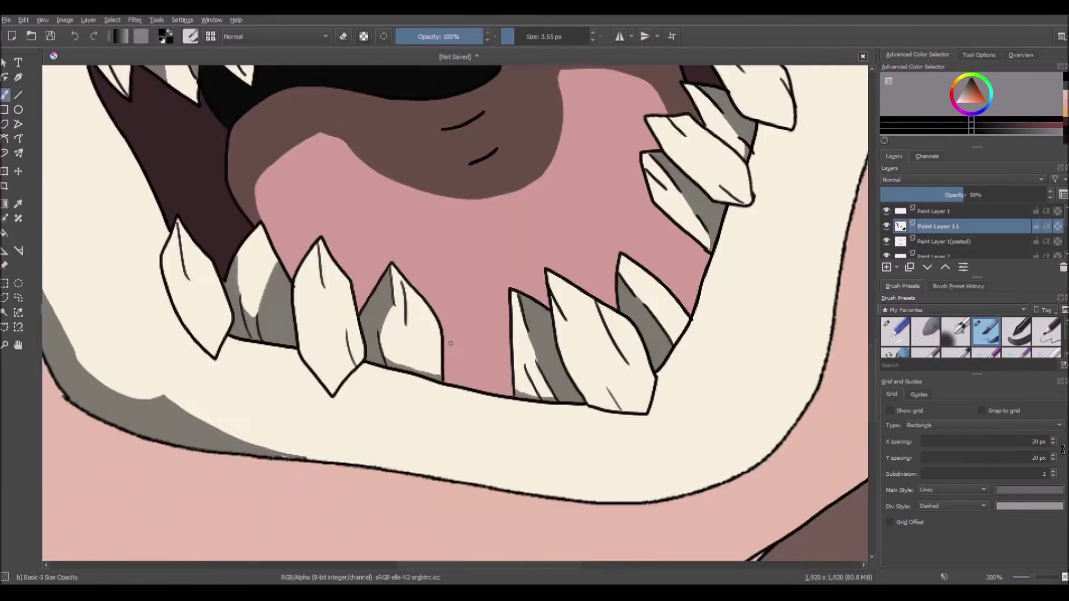
# Outline and fill shadow strips along the tongue's left edge, between the lower teeth and in the right mouth corner.
pyautogui.moveTo(273, 207); pyautogui.dragTo(292, 350)
pyautogui.moveTo(831, 411); pyautogui.dragTo(866, 341)
pyautogui.press('f')
pyautogui.click(252, 279)
pyautogui.click(557, 534)
pyautogui.click(854, 394)
pyautogui.press('b')
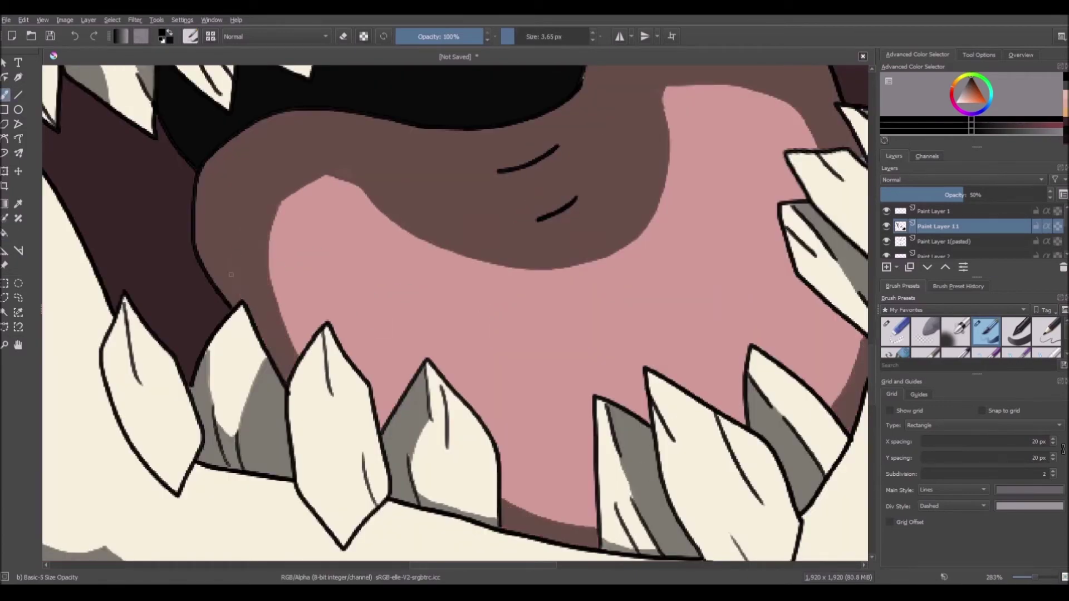
# Fill the remaining light area of the tongue with shadow.
pyautogui.scroll(-6, 278, 270)
pyautogui.click(301, 290)
# Outline and fill a shadow running from the left eye's inner brow down the nose to the nostril.
pyautogui.press('2')
pyautogui.press('1')
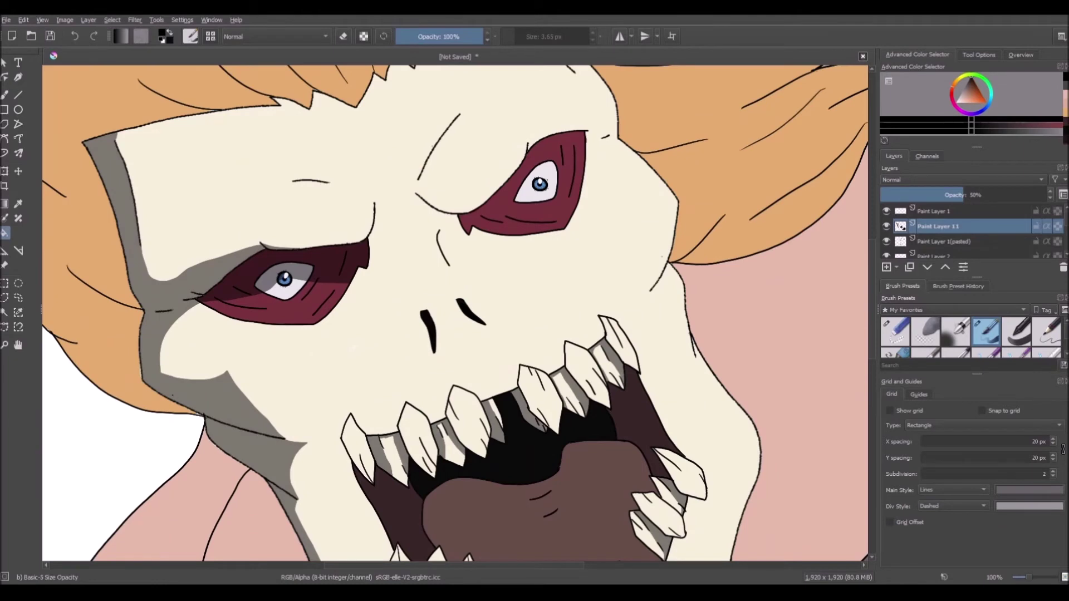
pyautogui.moveTo(342, 195); pyautogui.dragTo(444, 312)
pyautogui.scroll(1, 444, 311)
# Outline and fill a shadow along the underside of the jaw and up the right cheek's outer edge.
pyautogui.press('b')
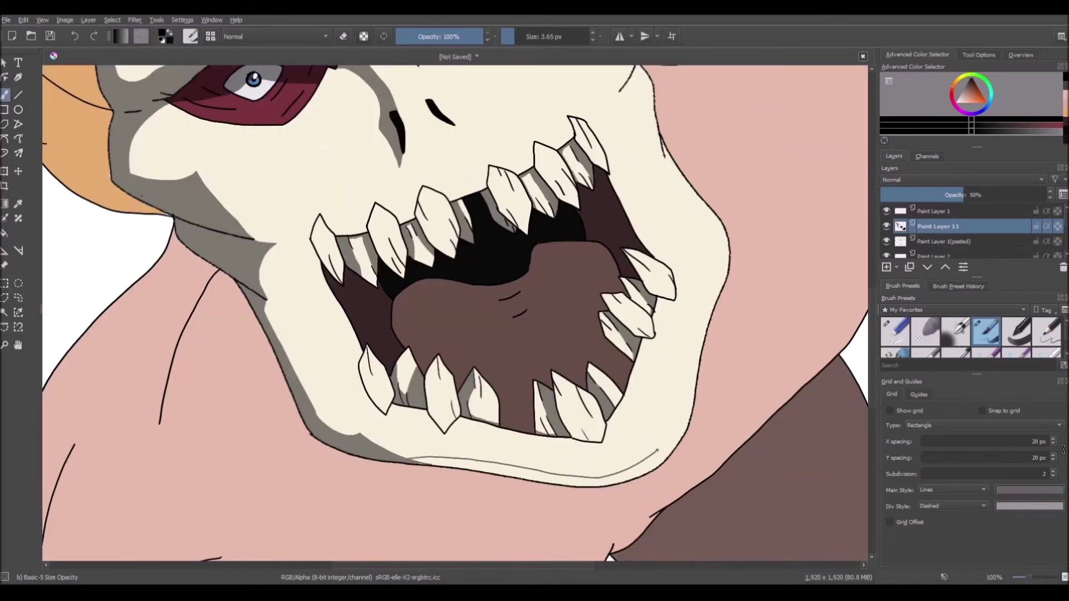
pyautogui.moveTo(697, 317); pyautogui.dragTo(719, 219)
pyautogui.press('f')
pyautogui.click(719, 260)
# Refine the shadow along the right cheek's outer edge up to the notch below the hair.
pyautogui.scroll(-4, 490, 357)
pyautogui.press('b')
pyautogui.scroll(5, 521, 315)
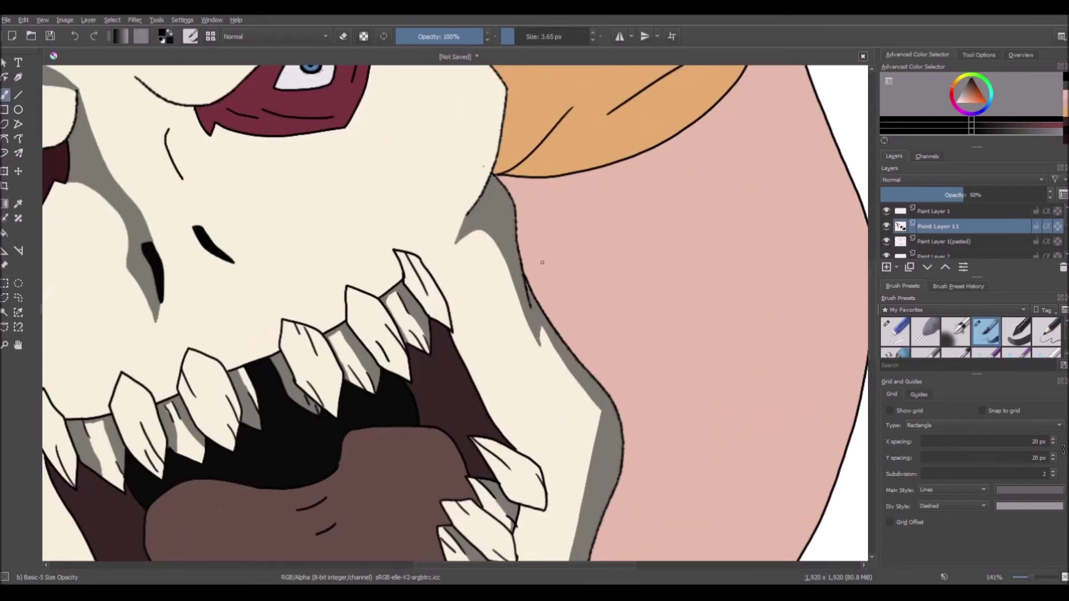
pyautogui.scroll(-4, 535, 312)
pyautogui.scroll(4, 487, 215)
# Save the drawing as titanwip.jpg.
pyautogui.press('-')
pyautogui.press('-')
pyautogui.press('-')
pyautogui.press('-')
pyautogui.press('-')
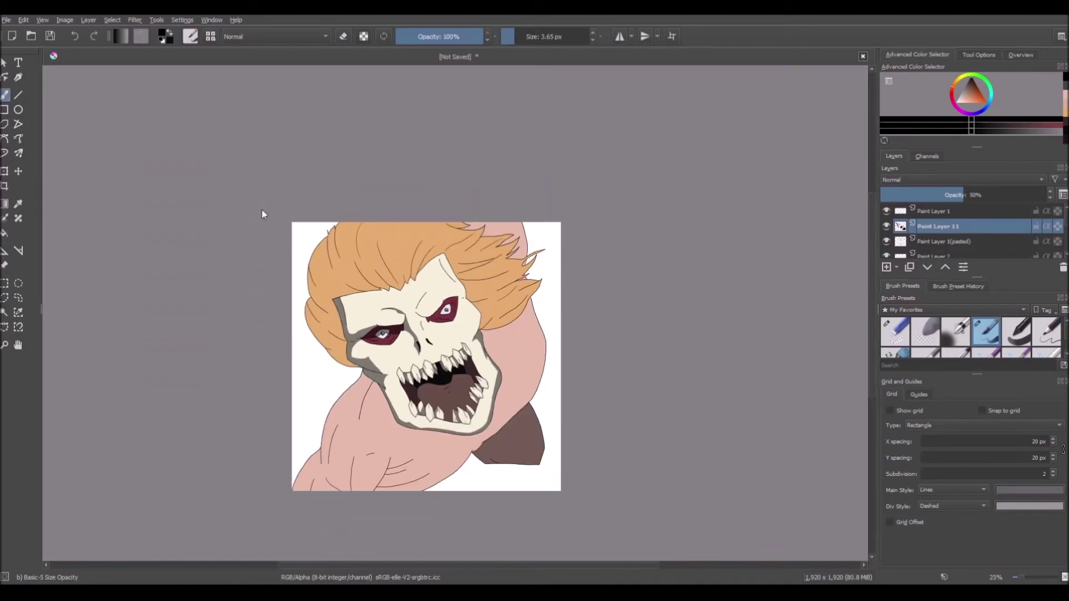
pyautogui.hotkey('ctrl', 's')
# Outline and fill shadows on the nose bridge fold, inside the right eye socket and on its eyeball.
pyautogui.press('+')
pyautogui.press('+')
pyautogui.press('+')
pyautogui.press('+')
pyautogui.press('+')
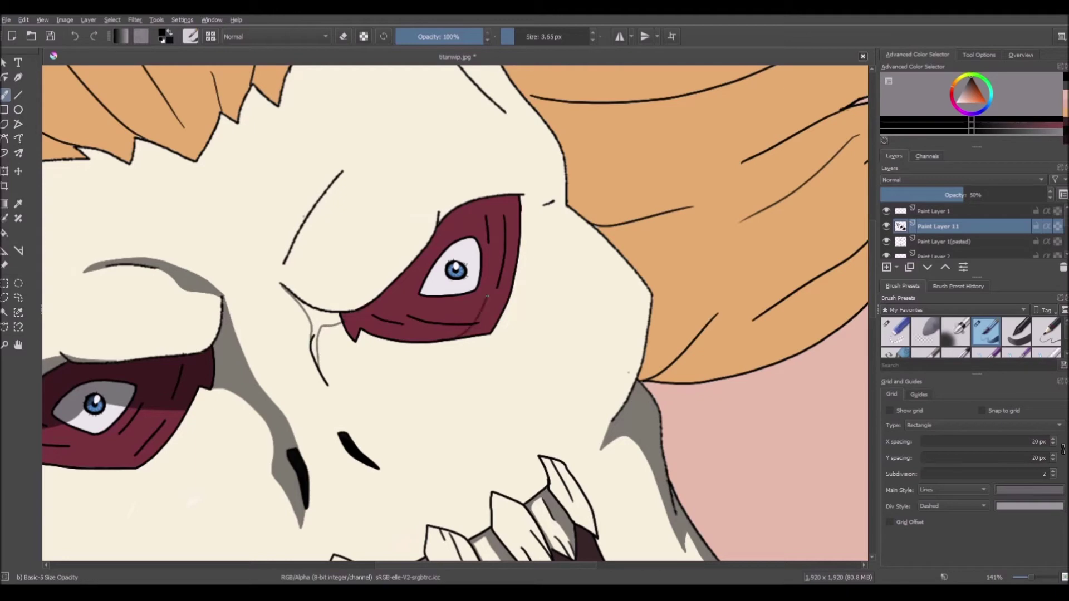
pyautogui.click(5, 233)
pyautogui.click(323, 317)
pyautogui.click(395, 306)
pyautogui.click(5, 95)
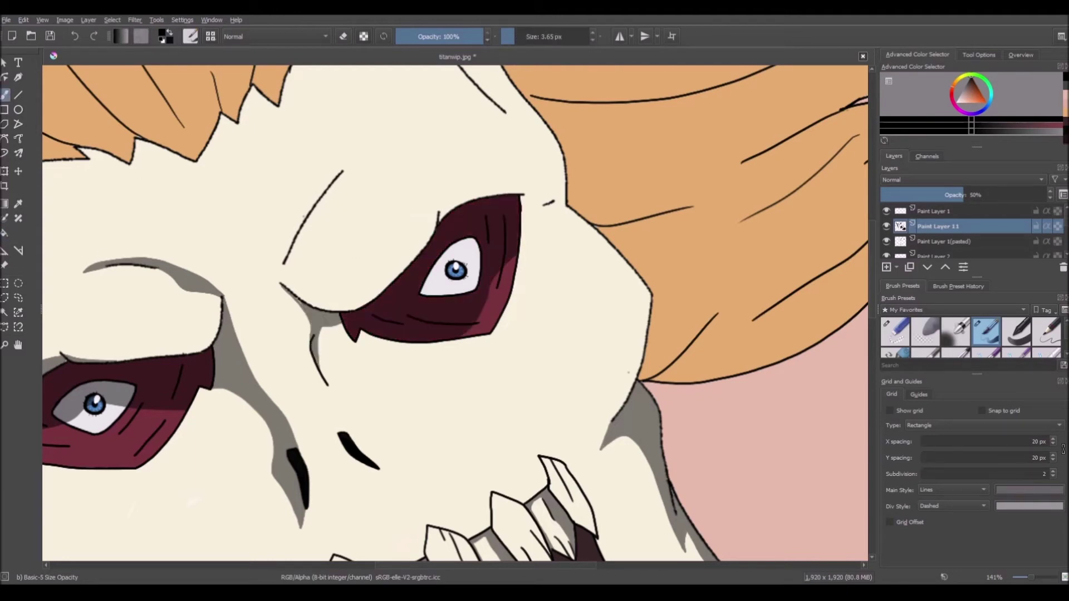
pyautogui.click(429, 292)
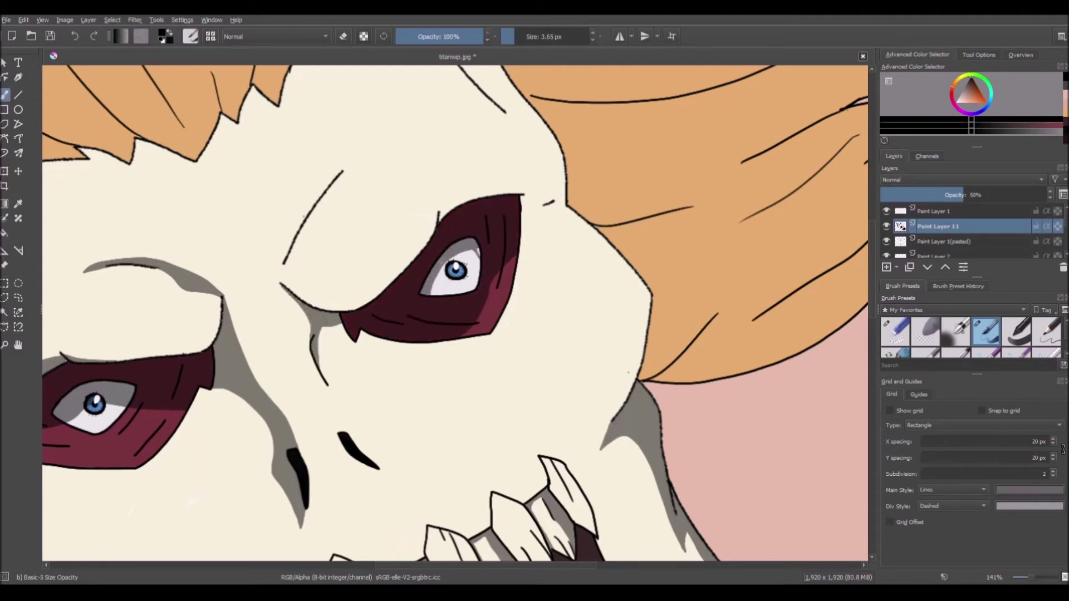
# Outline and fill a tapered shadow between the right eye socket's outer corner and the temple's edge.
pyautogui.scroll(-2, 493, 240)
pyautogui.scroll(5, 514, 216)
pyautogui.moveTo(486, 210)
pyautogui.mouseDown()
pyautogui.moveTo(569, 224)
pyautogui.moveTo(607, 211)
pyautogui.mouseUp()
pyautogui.moveTo(472, 376)
pyautogui.mouseDown()
pyautogui.moveTo(500, 315)
pyautogui.moveTo(602, 213)
pyautogui.mouseUp()
pyautogui.click(5, 234)
pyautogui.click(504, 254)
pyautogui.click(5, 95)
pyautogui.click(895, 332)
pyautogui.click(986, 332)
# Outline and fill a pointed shadow along the right cheekbone's outer edge beside the hair, and tidy its border.
pyautogui.scroll(-4, 583, 263)
pyautogui.scroll(2, 636, 451)
pyautogui.moveTo(606, 368)
pyautogui.mouseDown()
pyautogui.moveTo(617, 246)
pyautogui.moveTo(589, 192)
pyautogui.mouseUp()
pyautogui.moveTo(589, 192); pyautogui.dragTo(655, 177)
pyautogui.click(5, 233)
pyautogui.click(640, 248)
pyautogui.click(5, 95)
pyautogui.moveTo(610, 360); pyautogui.dragTo(616, 350)
pyautogui.scroll(-4, 616, 353)
pyautogui.scroll(5, 615, 313)
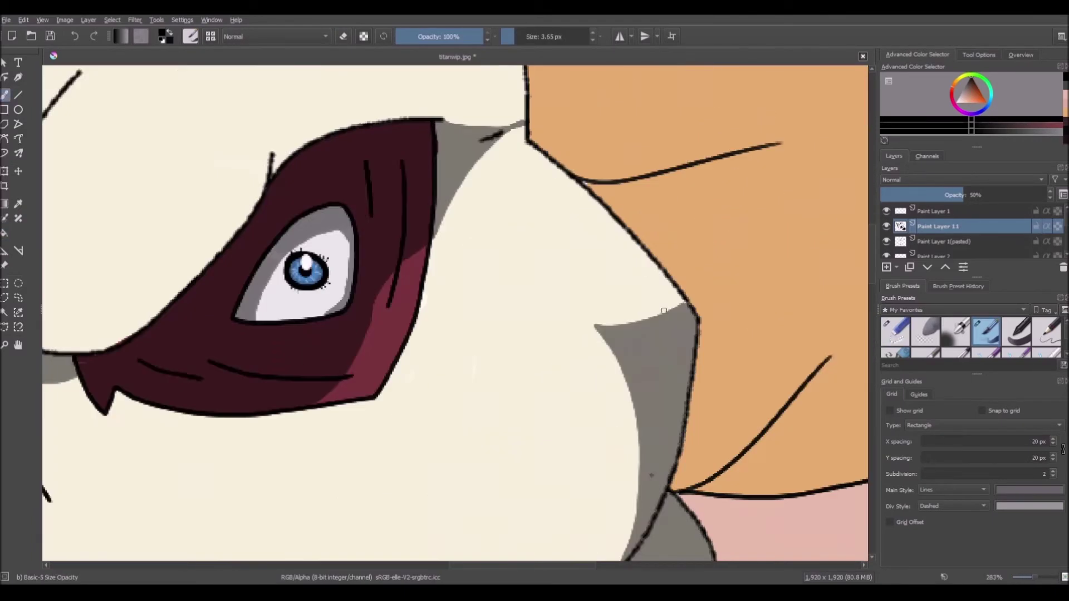
# Outline and fill a shadow along the brow crease above the right eye, and trim it with the eraser.
pyautogui.scroll(-4, 703, 365)
pyautogui.scroll(3, 522, 328)
pyautogui.moveTo(546, 360)
pyautogui.mouseDown()
pyautogui.moveTo(540, 387)
pyautogui.moveTo(657, 193)
pyautogui.mouseUp()
pyautogui.moveTo(657, 192)
pyautogui.mouseDown()
pyautogui.moveTo(554, 342)
pyautogui.moveTo(542, 379)
pyautogui.moveTo(592, 254)
pyautogui.mouseUp()
pyautogui.click(5, 234)
pyautogui.click(575, 293)
pyautogui.click(5, 96)
pyautogui.scroll(-5, 607, 288)
pyautogui.scroll(5, 612, 286)
pyautogui.click(895, 332)
pyautogui.moveTo(556, 313); pyautogui.dragTo(594, 249)
pyautogui.scroll(-7, 604, 286)
# Outline and fill a shadow along the upper right forehead crease near the hairline.
pyautogui.click(986, 332)
pyautogui.scroll(6, 624, 264)
pyautogui.moveTo(514, 241); pyautogui.dragTo(591, 357)
pyautogui.click(5, 233)
pyautogui.click(545, 290)
pyautogui.click(5, 95)
# Add a new paint layer above the skull's shadow layer.
pyautogui.scroll(-5, 384, 312)
pyautogui.scroll(2, 385, 312)
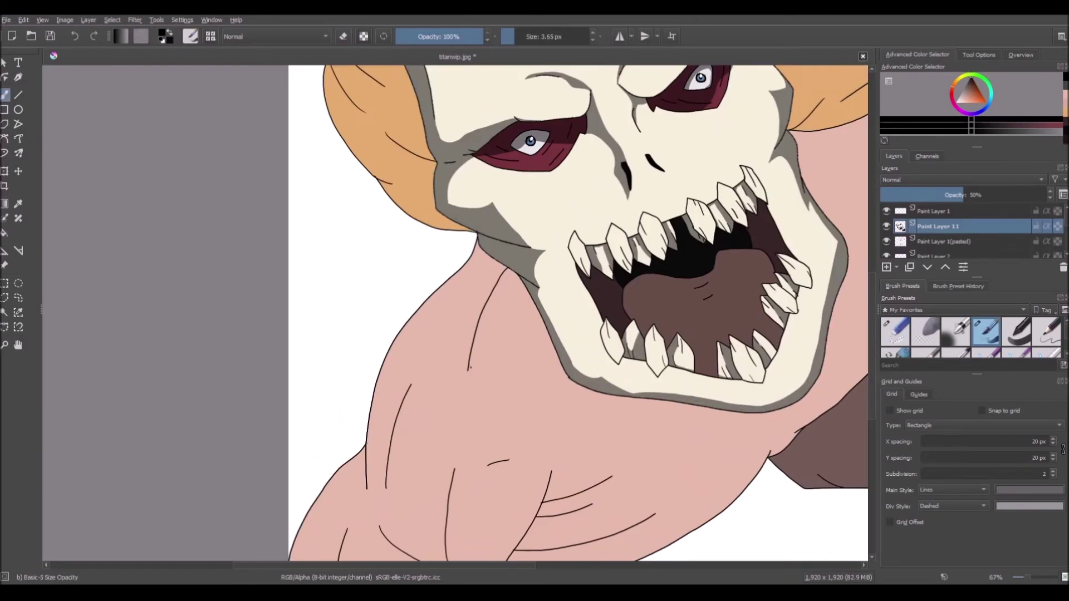
pyautogui.scroll(-1, 412, 428)
pyautogui.click(886, 267)
# Try to raise the opacity of Paint Layer 11, and undo the change.
pyautogui.click(941, 241)
pyautogui.moveTo(967, 194); pyautogui.dragTo(1053, 204)
pyautogui.hotkey('ctrl', 'z')
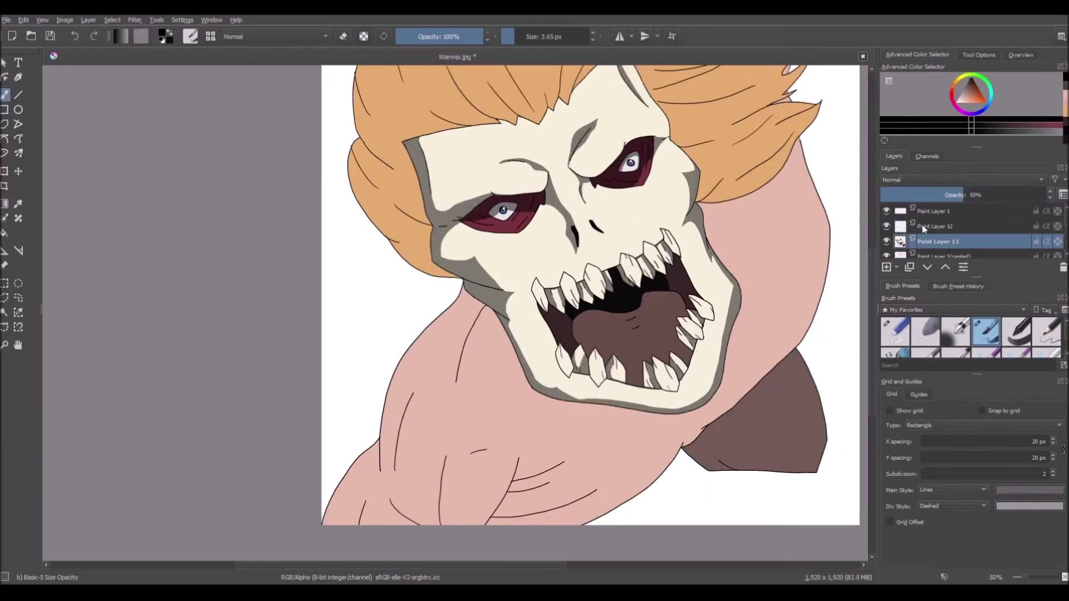
# Set Paint Layer 12 to 50% opacity and fill a black shadow in the fold at the foreground arm's lower end.
pyautogui.click(941, 226)
pyautogui.scroll(3, 380, 524)
pyautogui.click(963, 194)
pyautogui.moveTo(322, 523)
pyautogui.mouseDown()
pyautogui.moveTo(334, 326)
pyautogui.moveTo(404, 452)
pyautogui.moveTo(472, 530)
pyautogui.mouseUp()
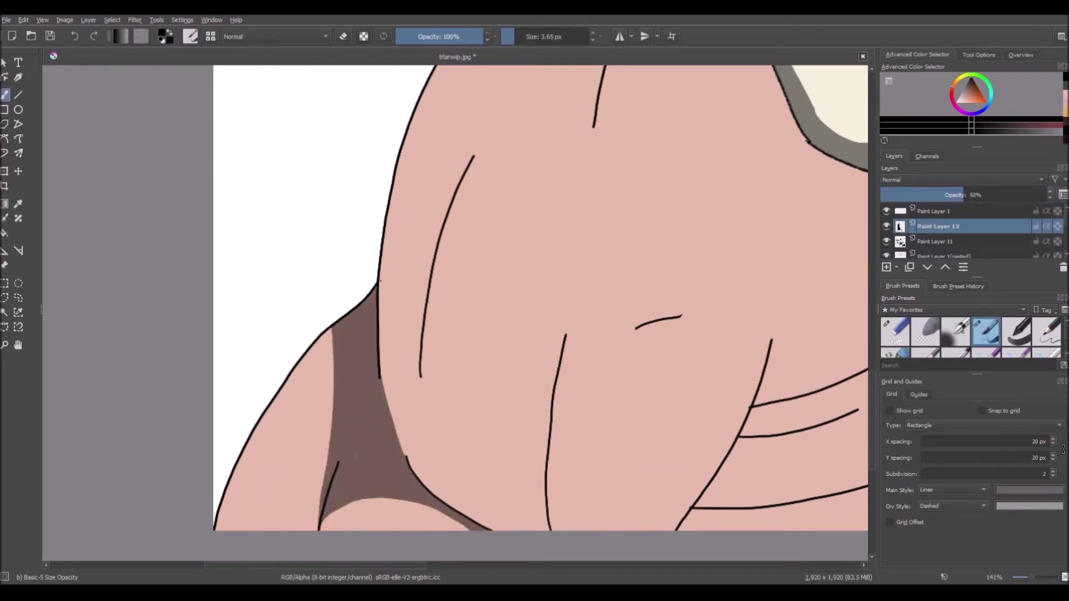
pyautogui.scroll(-3, 405, 457)
pyautogui.scroll(3, 506, 386)
# Outline and fill shadows over the torso below the jaw, the raised arm and the brown shape behind the torso.
pyautogui.scroll(-4, 473, 343)
pyautogui.scroll(5, 473, 305)
pyautogui.scroll(-3, 472, 305)
pyautogui.press('f')
pyautogui.scroll(2, 473, 305)
pyautogui.press('pagedown')
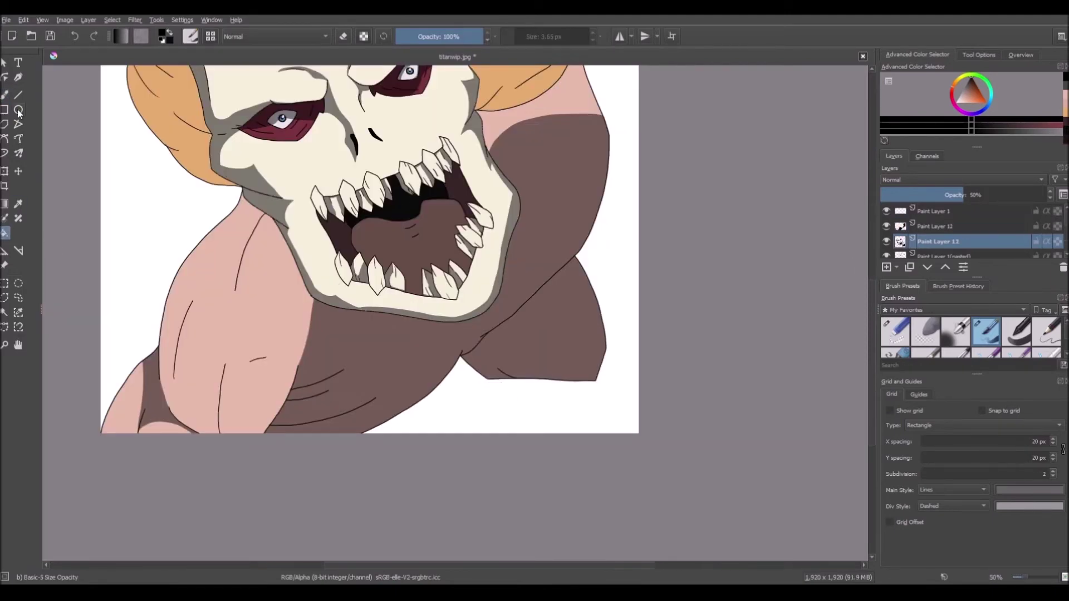
pyautogui.click(440, 38)
pyautogui.click(560, 329)
# Undo the last stroke and shade the small skin gaps between the hair tips in front of the raised arm.
pyautogui.press('pageup')
pyautogui.scroll(-1, 560, 328)
pyautogui.click(5, 95)
pyautogui.scroll(-3, 570, 362)
pyautogui.scroll(8, 570, 267)
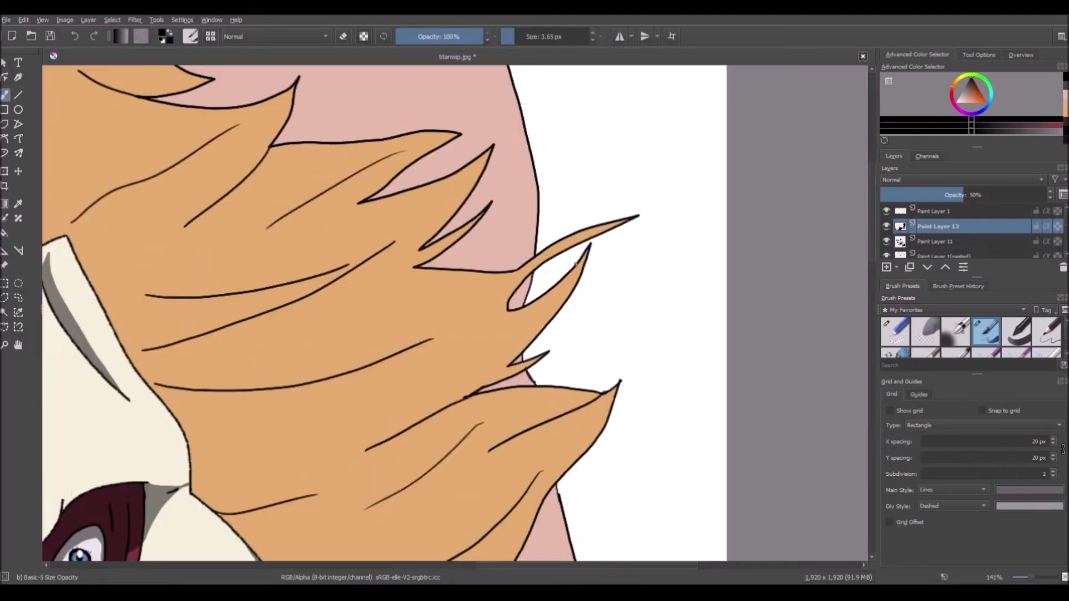
pyautogui.hotkey('ctrl', 'z')
pyautogui.moveTo(443, 445)
pyautogui.mouseDown()
pyautogui.moveTo(510, 416)
pyautogui.moveTo(485, 433)
pyautogui.mouseUp()
pyautogui.moveTo(497, 304); pyautogui.dragTo(483, 326)
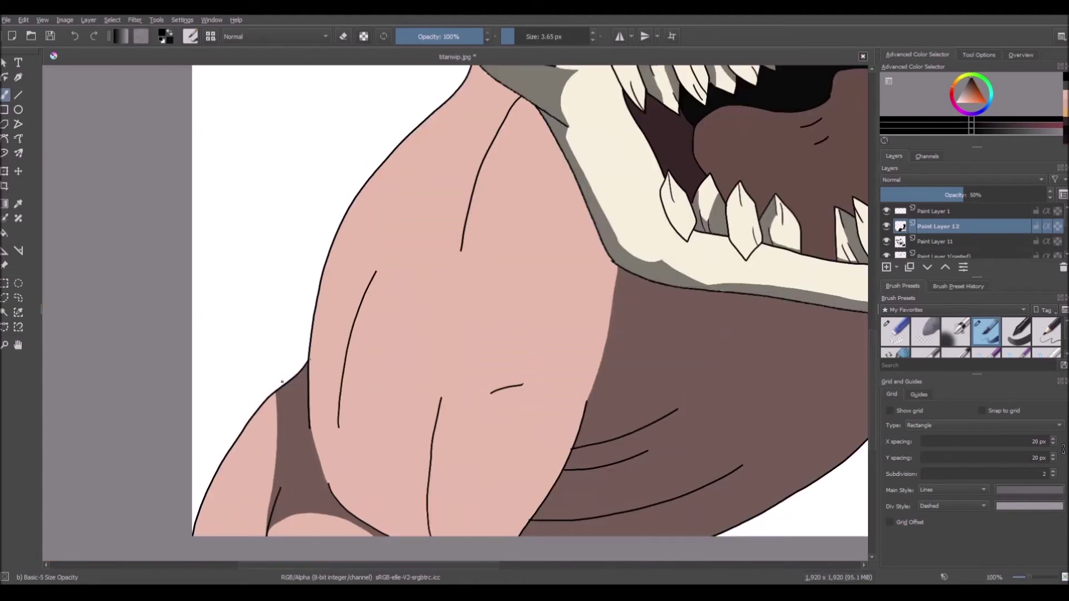
# Outline and fill shadows along the foreground shoulder's muscle creases, and fill the rest of the raised arm with shadow.
pyautogui.moveTo(461, 227); pyautogui.dragTo(504, 89)
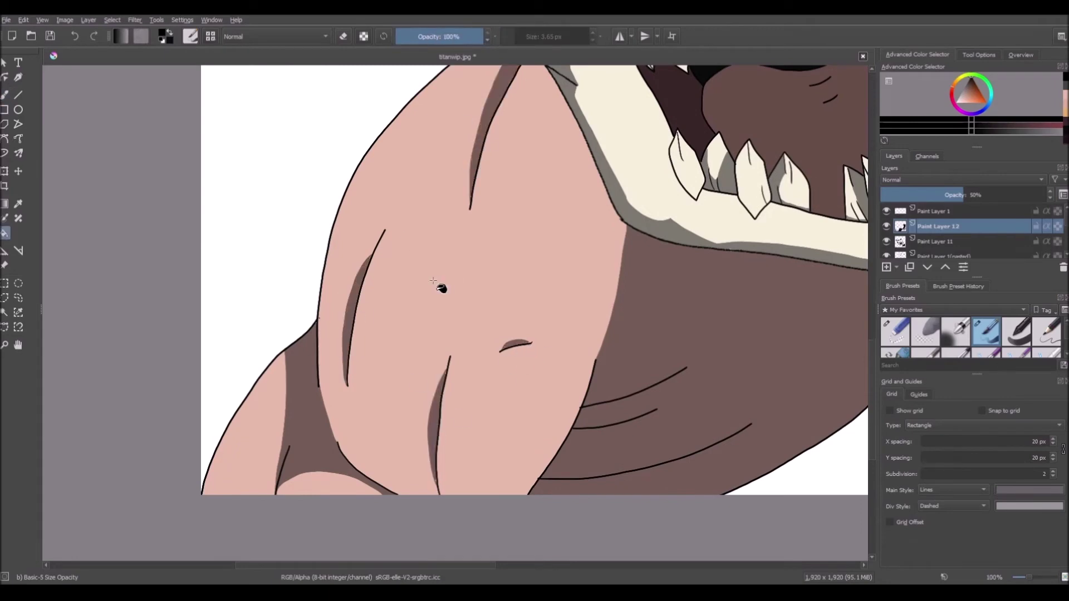
pyautogui.click(5, 94)
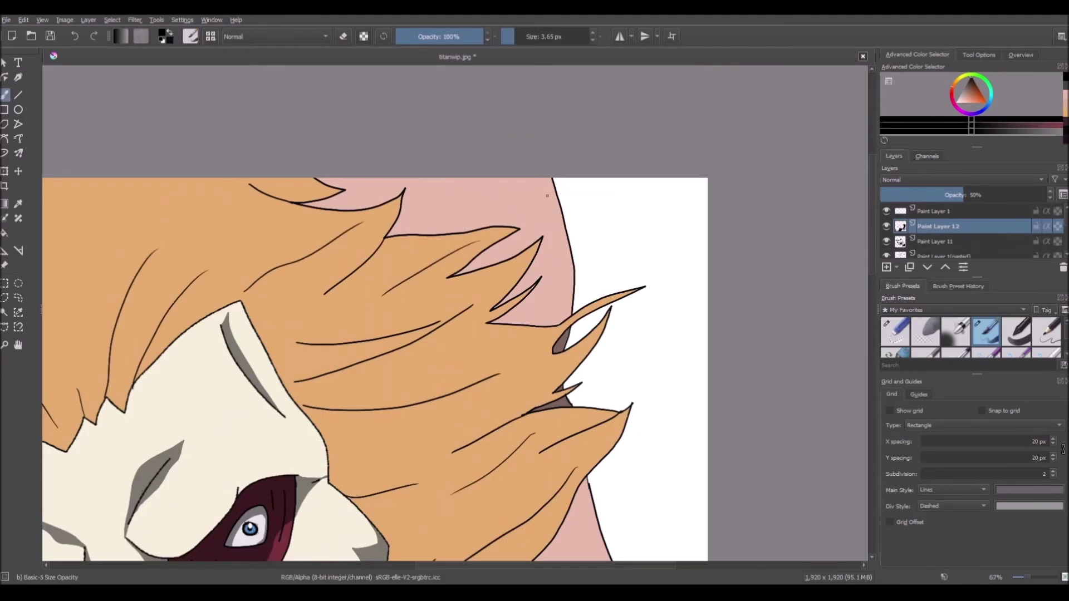
pyautogui.click(5, 233)
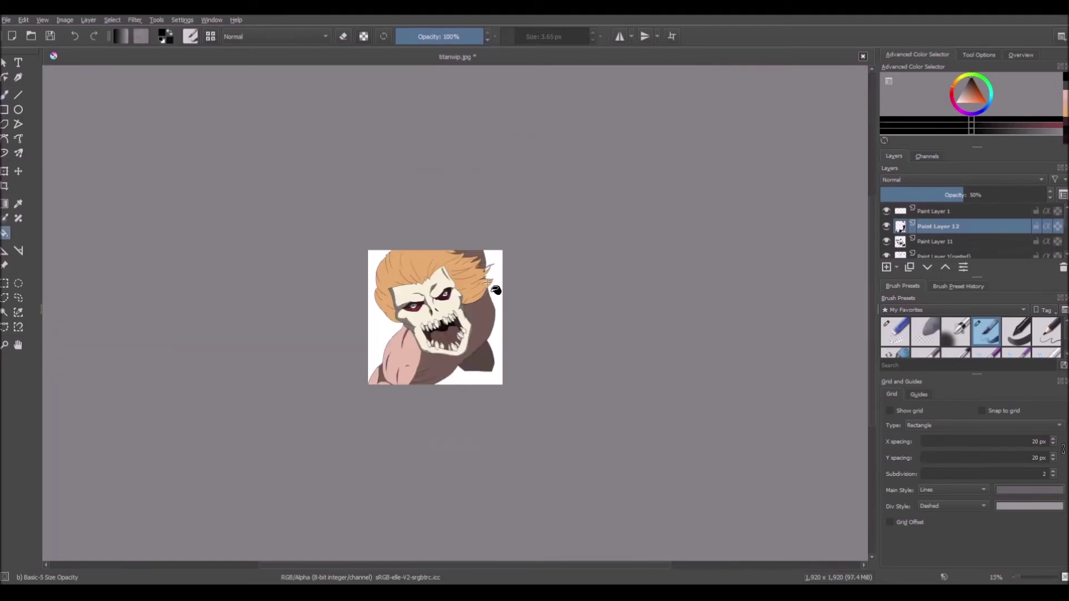
pyautogui.scroll(5, 466, 361)
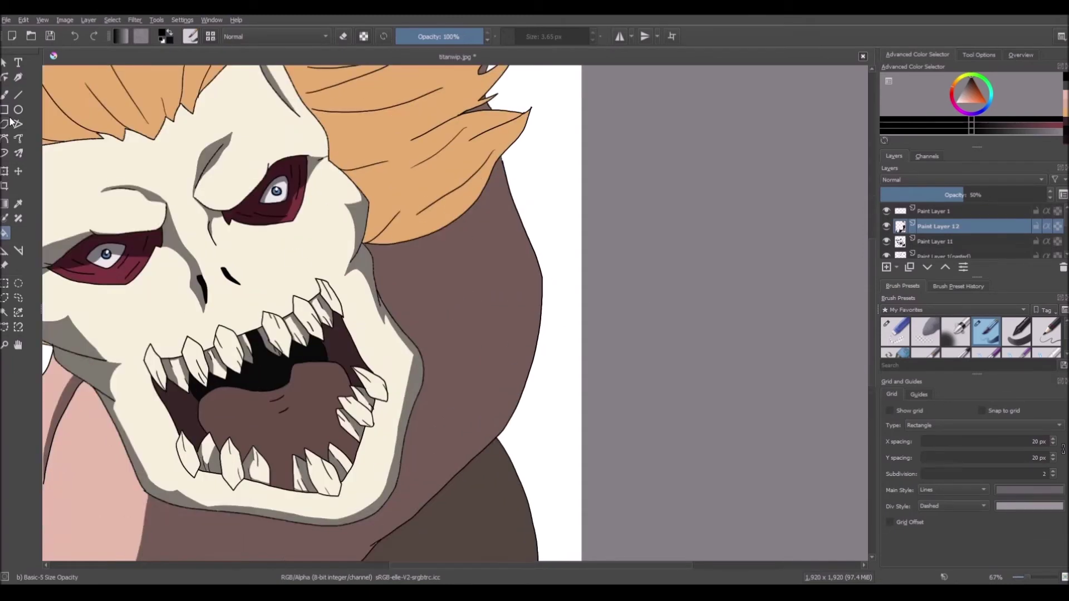
# Erase the shadow along the raised arm's outer edge beside the jaw to leave a lit strip of skin.
pyautogui.click(5, 95)
pyautogui.click(895, 332)
pyautogui.moveTo(460, 454); pyautogui.dragTo(461, 468)
pyautogui.press('f')
pyautogui.click(513, 336)
pyautogui.scroll(-5, 513, 336)
pyautogui.scroll(6, 506, 342)
pyautogui.press('b')
pyautogui.moveTo(492, 392); pyautogui.dragTo(467, 464)
pyautogui.press('f')
pyautogui.click(490, 432)
pyautogui.scroll(-6, 470, 458)
pyautogui.scroll(5, 497, 279)
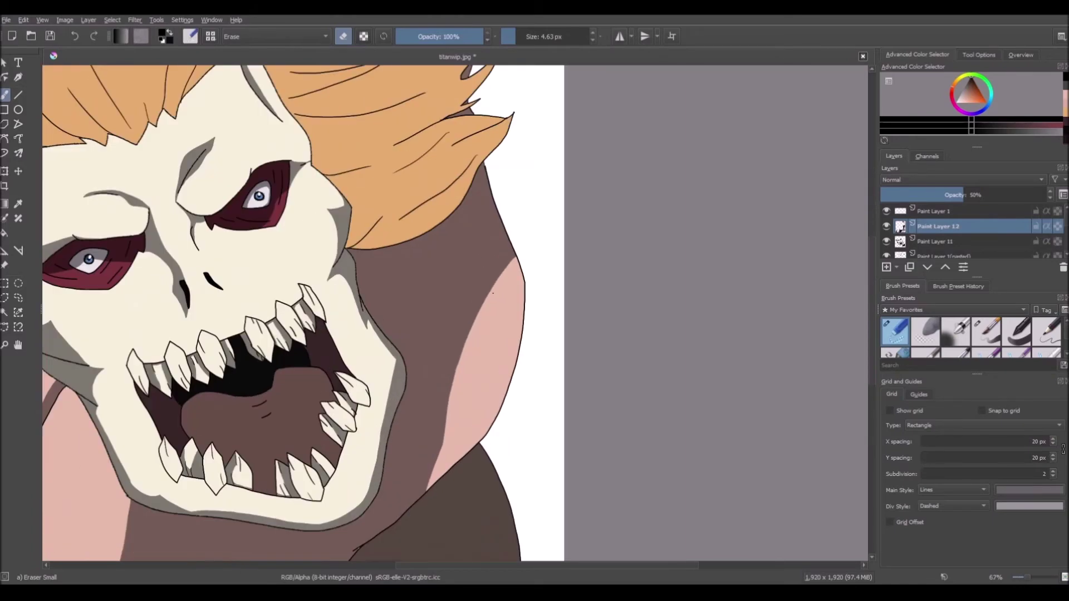
# Extend the lit strip up the raised arm with the small eraser, including the skin gaps between the hair tips.
pyautogui.scroll(-5, 497, 278)
pyautogui.scroll(4, 498, 279)
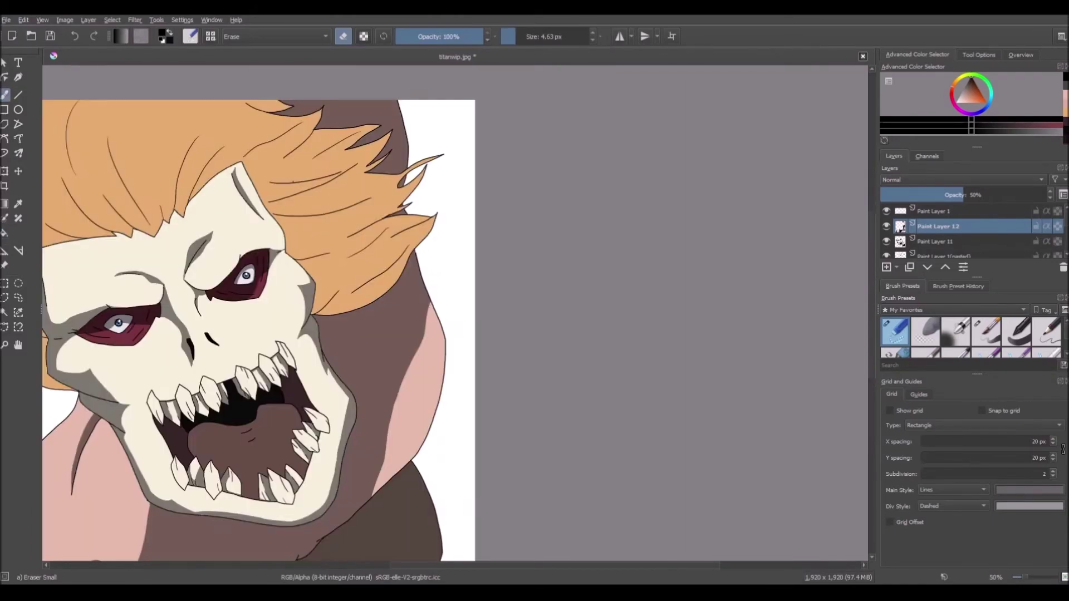
pyautogui.scroll(-4, 420, 248)
pyautogui.scroll(7, 425, 358)
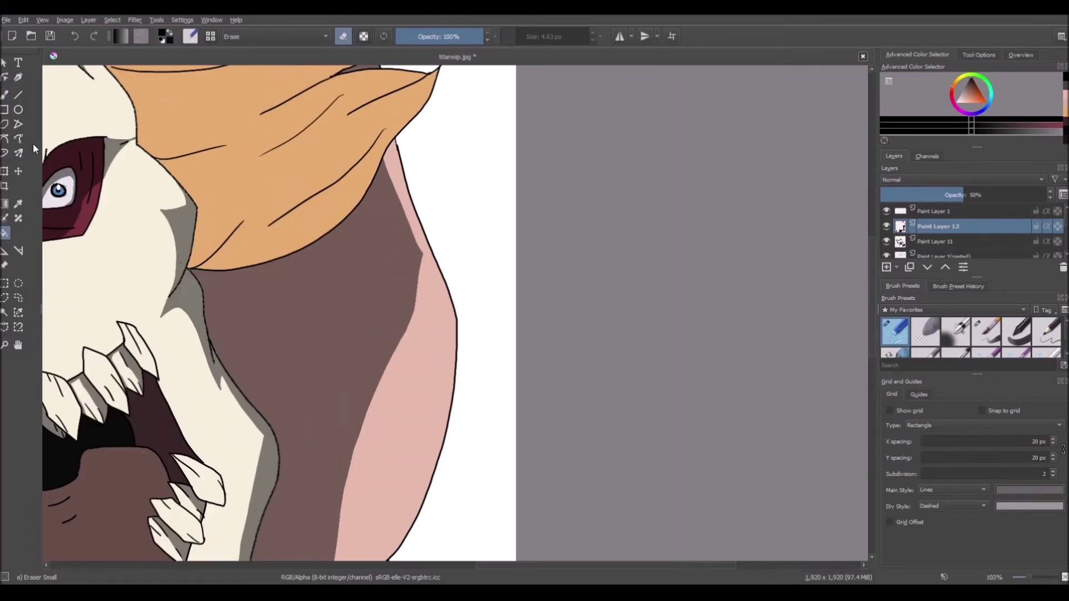
pyautogui.scroll(-6, 421, 264)
pyautogui.scroll(7, 416, 234)
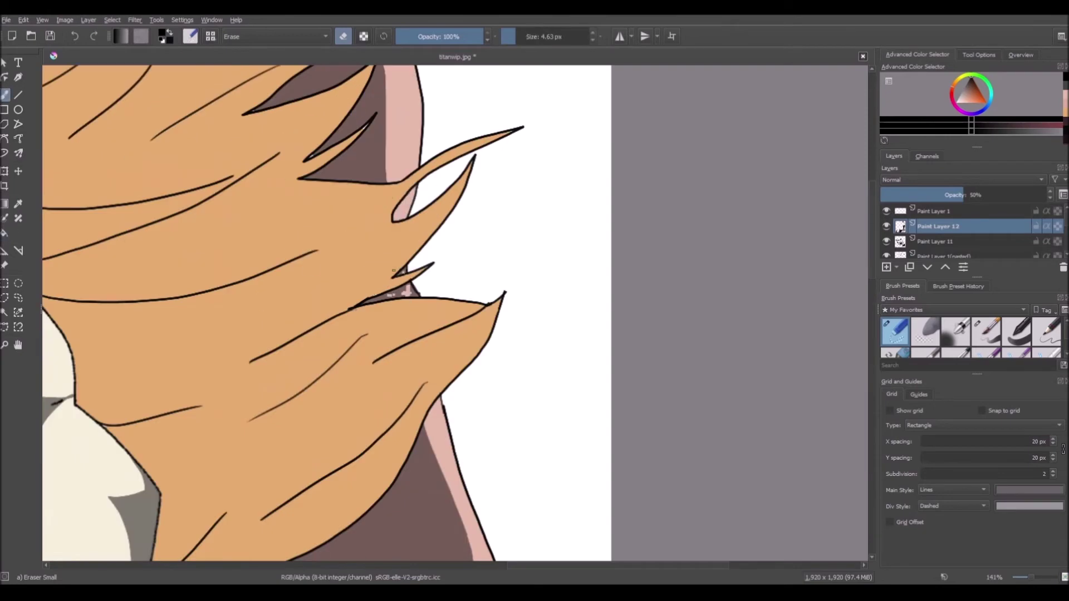
pyautogui.scroll(-8, 411, 288)
pyautogui.scroll(3, 294, 328)
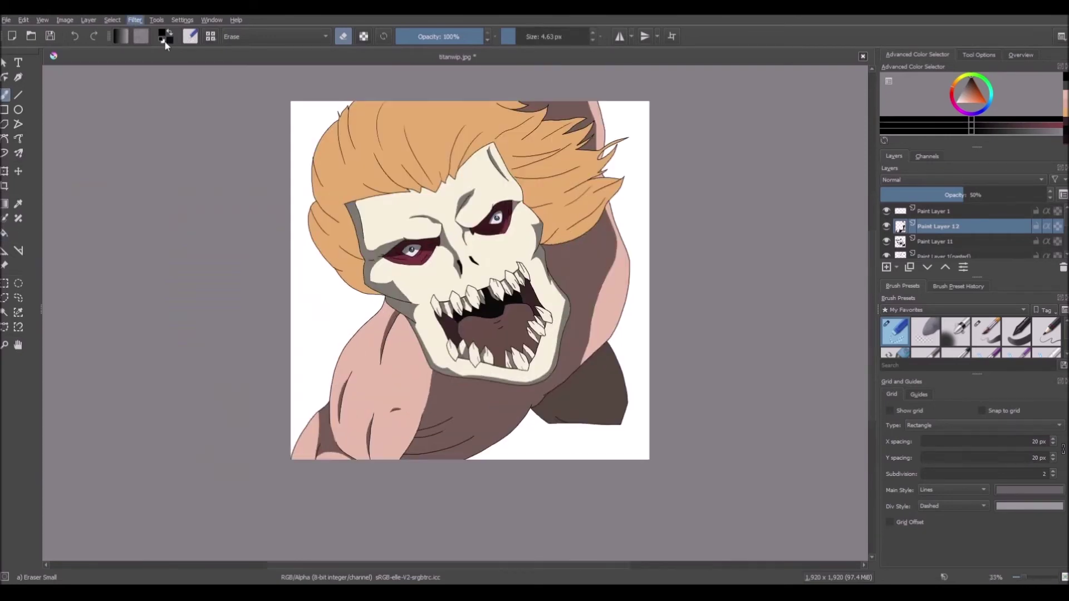
# Try to blend the torso shadow's edge with the Blender Blur brush, and sample a colour from the shaded torso.
pyautogui.press('/')
pyautogui.scroll(2, 397, 426)
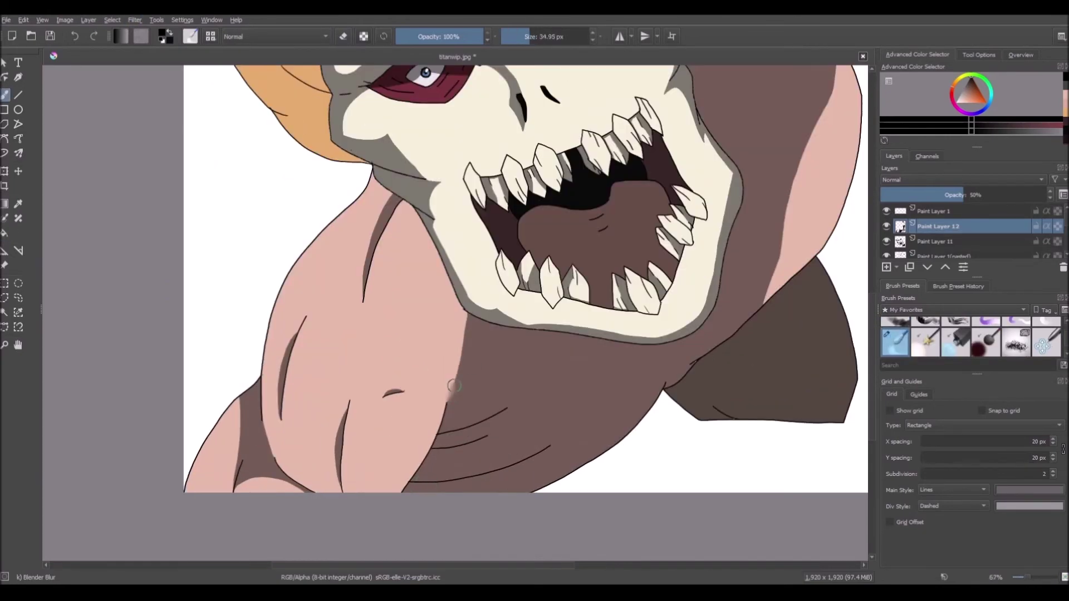
pyautogui.scroll(-3, 362, 207)
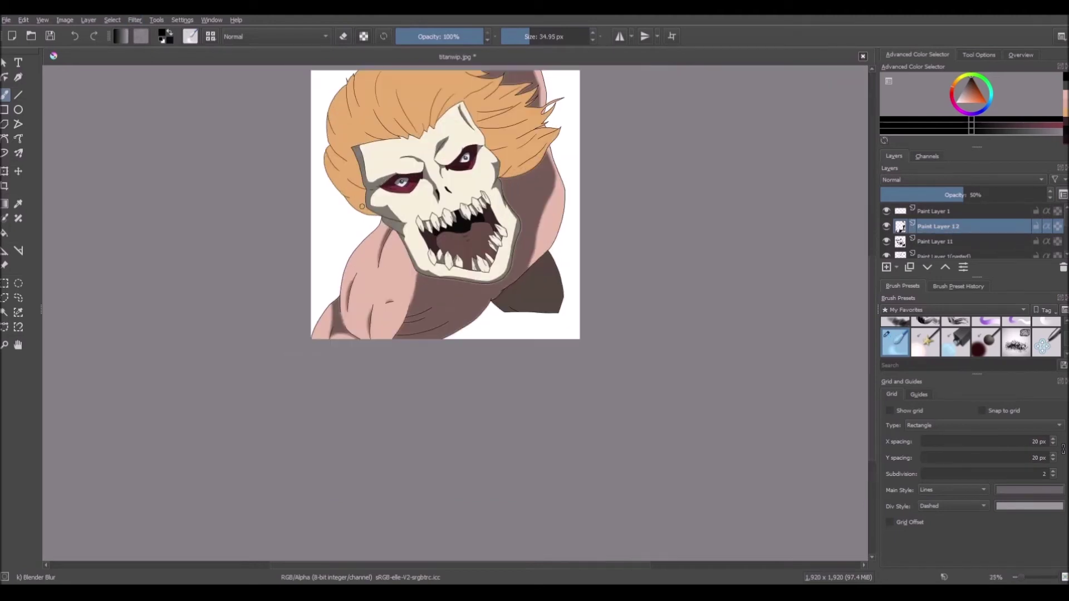
pyautogui.scroll(4, 382, 288)
pyautogui.press('p')
pyautogui.click(539, 263)
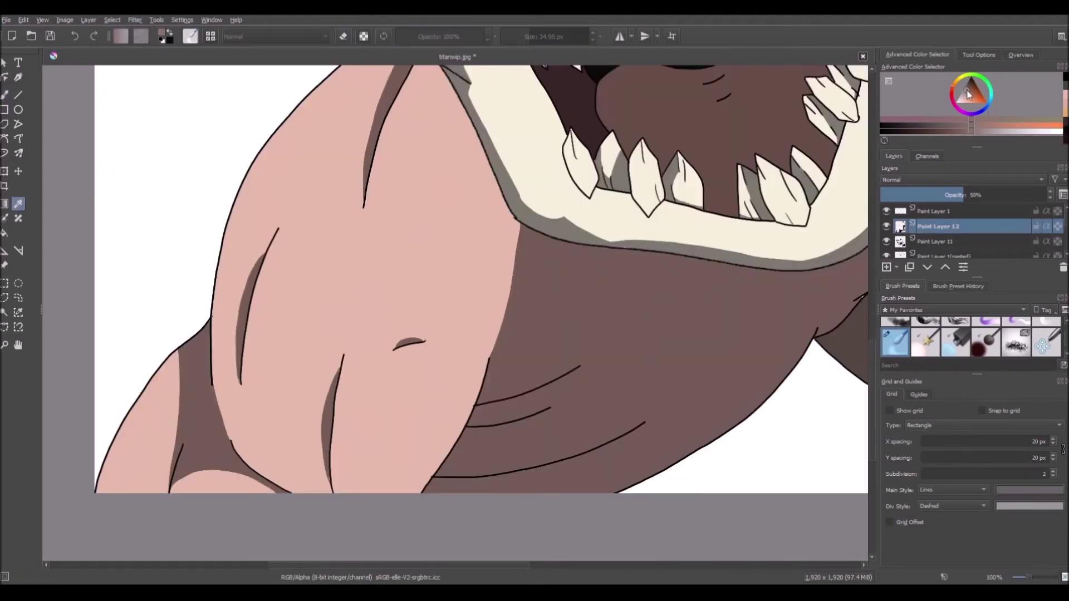
# Soften the torso shadow's edge and the shoulder creases with a black brush at 50% opacity and 14.46 px.
pyautogui.press('b')
pyautogui.press('/')
pyautogui.click(972, 77)
pyautogui.click(439, 38)
pyautogui.click(522, 39)
pyautogui.moveTo(490, 357); pyautogui.dragTo(514, 243)
pyautogui.moveTo(329, 482); pyautogui.dragTo(339, 368)
pyautogui.moveTo(238, 377)
pyautogui.mouseDown()
pyautogui.moveTo(237, 304)
pyautogui.moveTo(265, 250)
pyautogui.mouseUp()
pyautogui.scroll(-3, 268, 312)
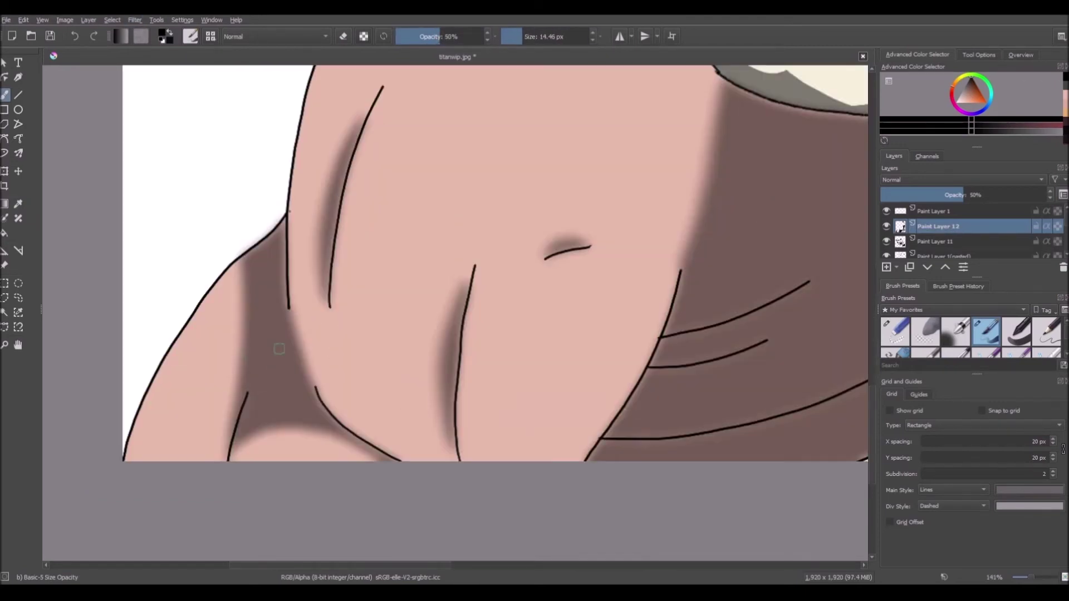
# Soften the shadow edges around the fold at the foreground arm's lower end, redoing one stroke.
pyautogui.scroll(4, 237, 345)
pyautogui.moveTo(267, 437); pyautogui.dragTo(231, 390)
pyautogui.hotkey('ctrl', 'z')
pyautogui.moveTo(229, 445); pyautogui.dragTo(241, 295)
pyautogui.scroll(-4, 278, 267)
pyautogui.scroll(4, 306, 256)
pyautogui.moveTo(411, 416); pyautogui.dragTo(431, 267)
pyautogui.scroll(-4, 432, 267)
pyautogui.scroll(3, 632, 214)
# Soften the long shadow edge running along the raised arm up to the hair.
pyautogui.moveTo(504, 501)
pyautogui.mouseDown()
pyautogui.moveTo(611, 173)
pyautogui.moveTo(597, 75)
pyautogui.mouseUp()
pyautogui.scroll(-3, 597, 78)
pyautogui.scroll(4, 513, 317)
pyautogui.moveTo(500, 380); pyautogui.dragTo(474, 315)
pyautogui.click(904, 336)
pyautogui.click(987, 332)
pyautogui.scroll(-4, 608, 379)
pyautogui.scroll(4, 584, 270)
pyautogui.moveTo(515, 425)
pyautogui.mouseDown()
pyautogui.moveTo(519, 314)
pyautogui.moveTo(477, 217)
pyautogui.mouseUp()
pyautogui.scroll(-4, 442, 176)
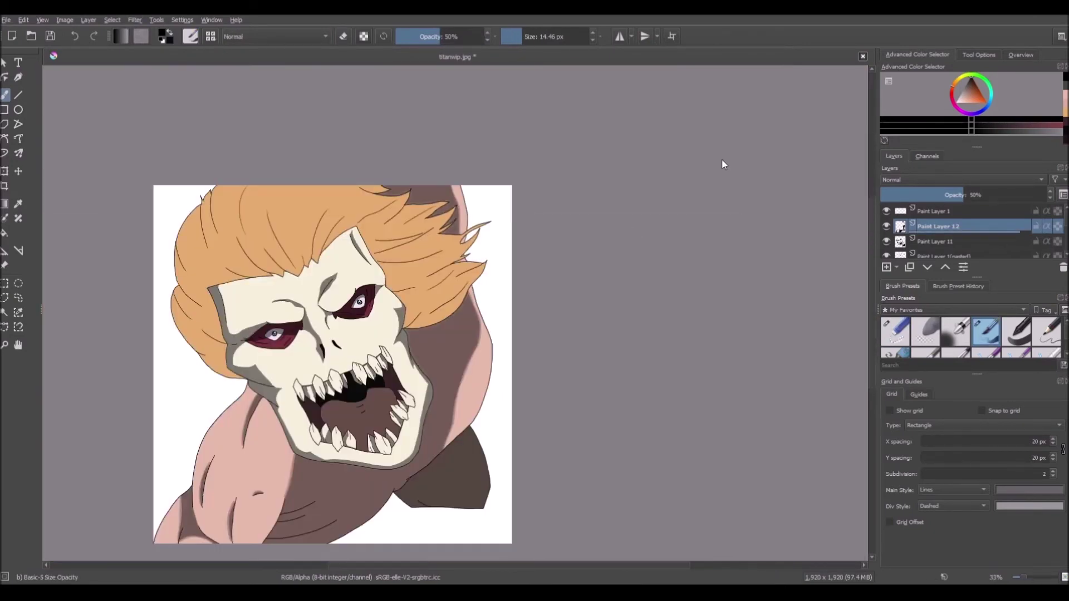
# Create a selection of the monster's skin area and make Paint Layer 12 the active layer.
pyautogui.scroll(2, 523, 268)
pyautogui.scroll(-4, 964, 245)
pyautogui.rightClick(964, 245)
pyautogui.click(1024, 266)
pyautogui.scroll(4, 969, 245)
pyautogui.click(958, 242)
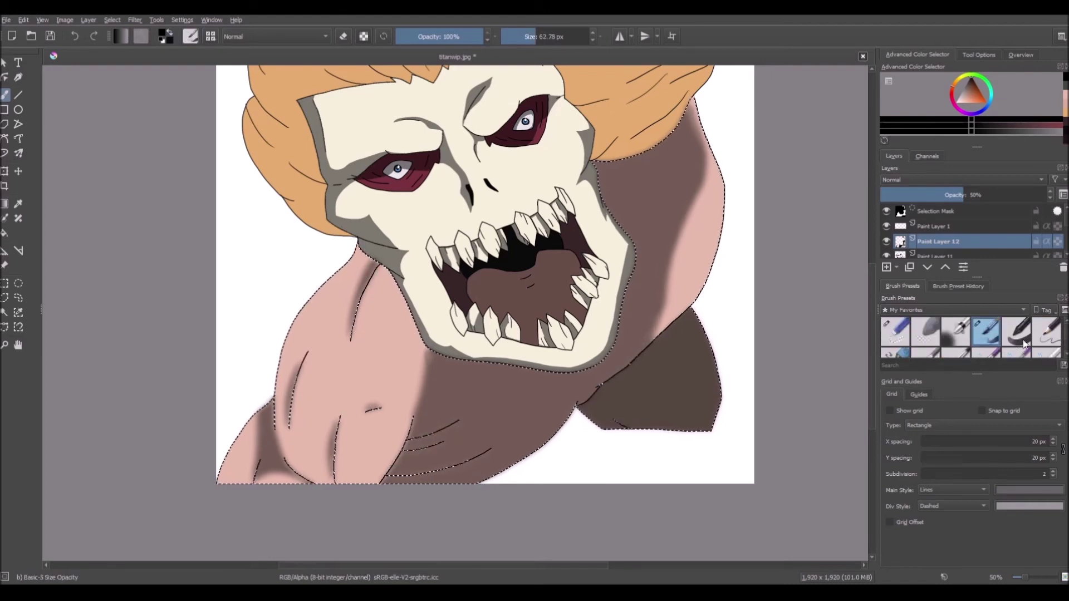
# Blend the body shadow edges inside the selected skin area with the Blender Blur brush.
pyautogui.scroll(-4, 429, 381)
pyautogui.scroll(2, 425, 380)
pyautogui.scroll(3, 983, 337)
pyautogui.click(987, 332)
pyautogui.scroll(3, 362, 400)
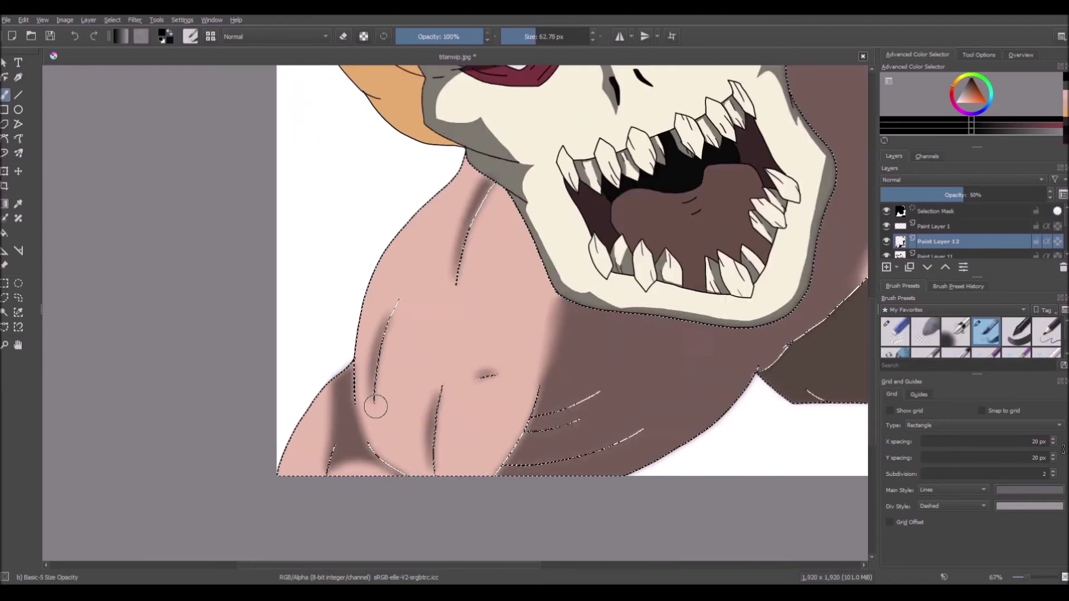
pyautogui.press('/')
pyautogui.scroll(3, 898, 335)
pyautogui.click(896, 332)
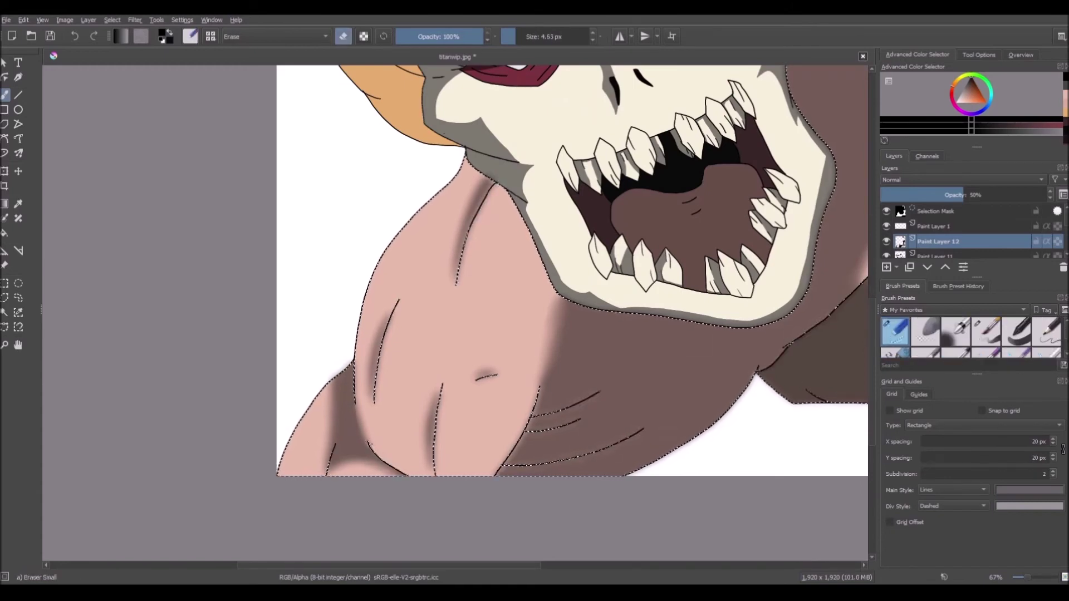
pyautogui.press('/')
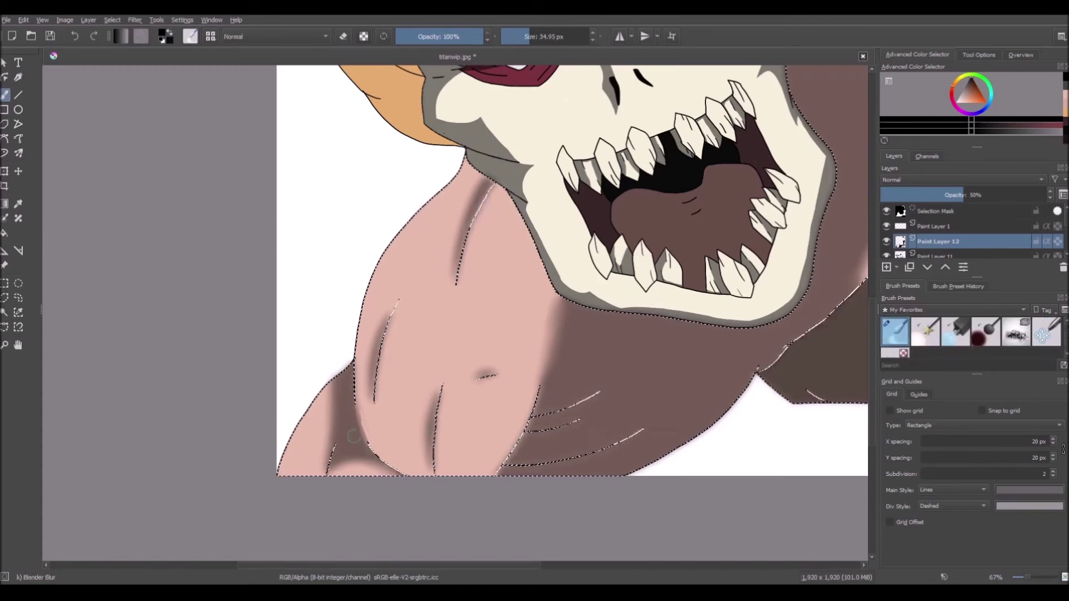
pyautogui.scroll(-3, 410, 406)
pyautogui.hotkey('ctrl', 'shift', 'a')
pyautogui.scroll(7, 393, 425)
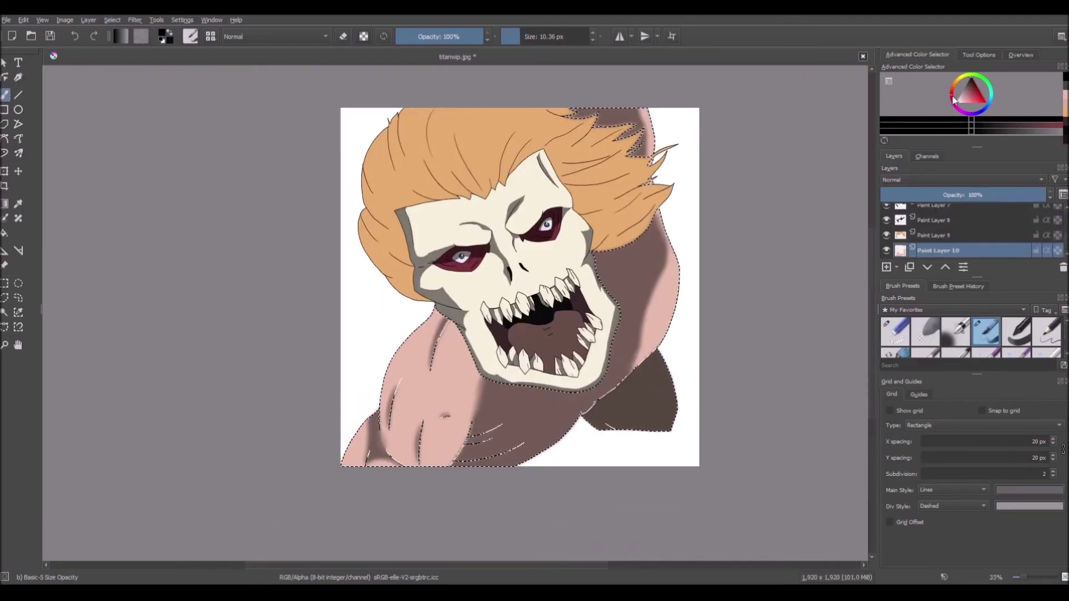
# On a new layer at 15% opacity, paint dark red patches over the skin with a 156.13 px brush and apply a Blur filter mask.
pyautogui.click(490, 38)
pyautogui.click(548, 37)
pyautogui.moveTo(406, 384); pyautogui.dragTo(449, 400)
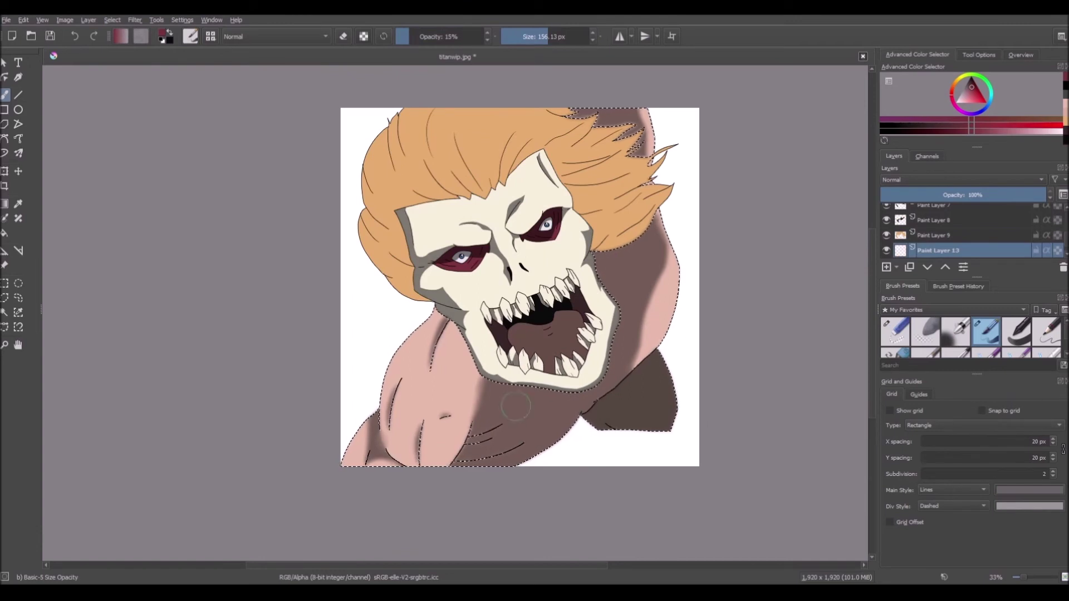
pyautogui.moveTo(413, 353); pyautogui.dragTo(504, 426)
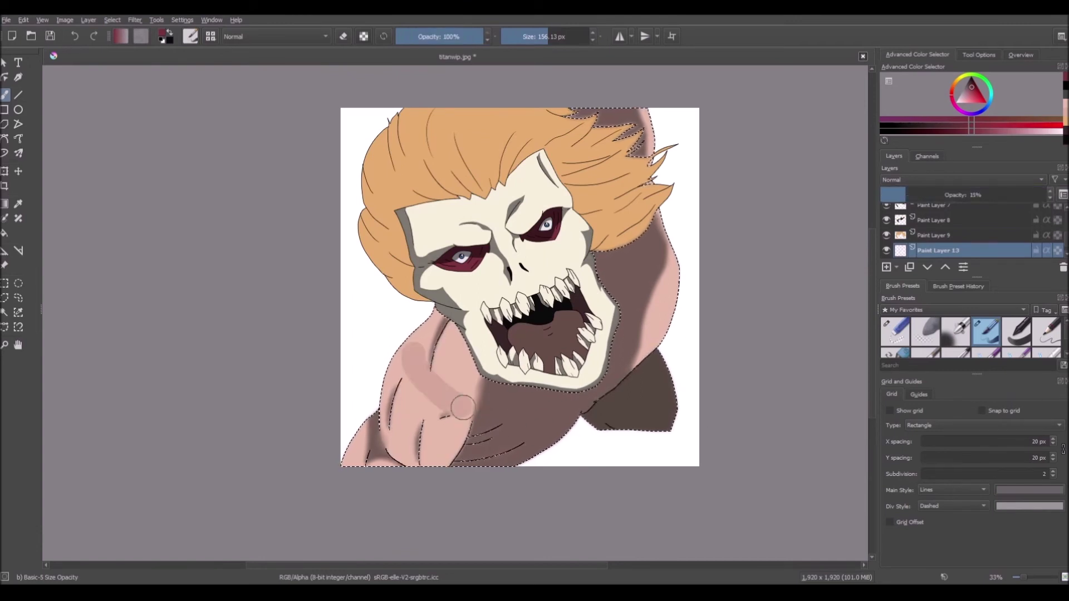
pyautogui.moveTo(465, 357); pyautogui.dragTo(390, 416)
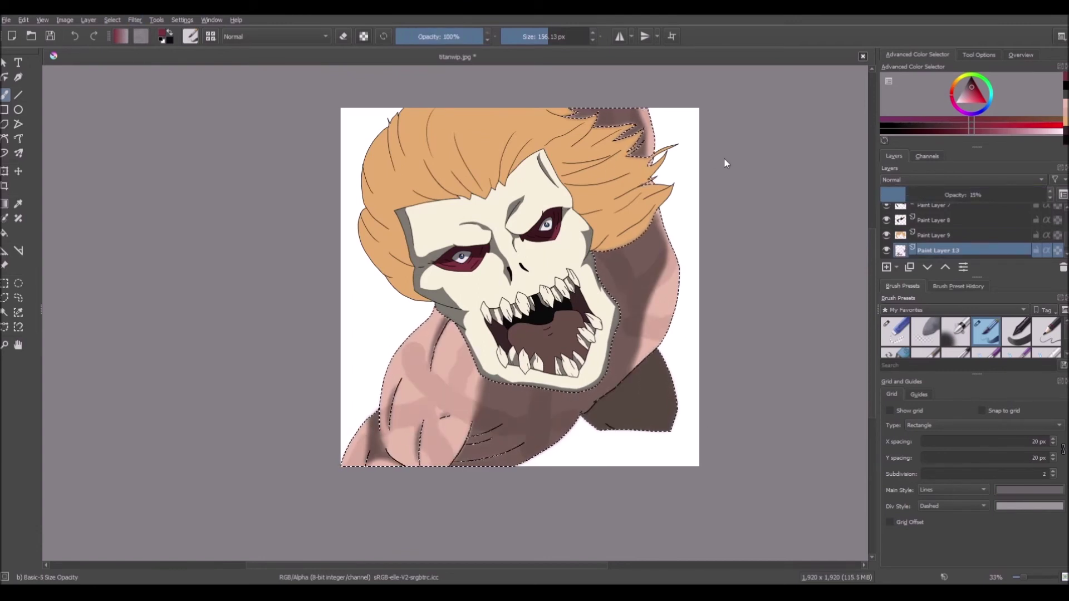
pyautogui.scroll(-3, 972, 231)
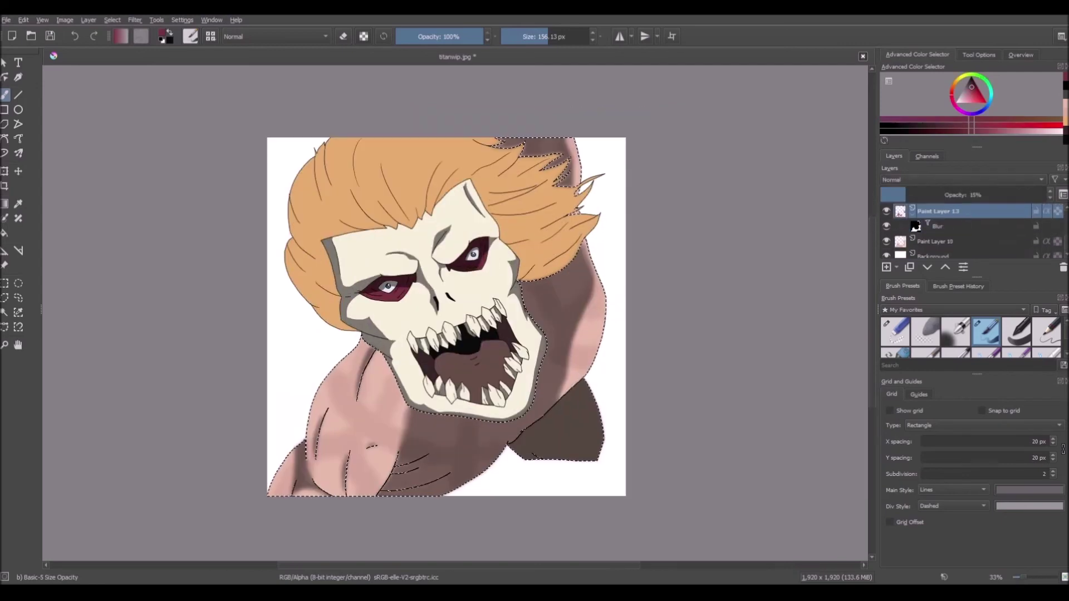
# On Paint Layer 11, clear the selection and outline and fill a black shadow over the hair left of the face.
pyautogui.scroll(3, 971, 231)
pyautogui.click(946, 252)
pyautogui.click(972, 92)
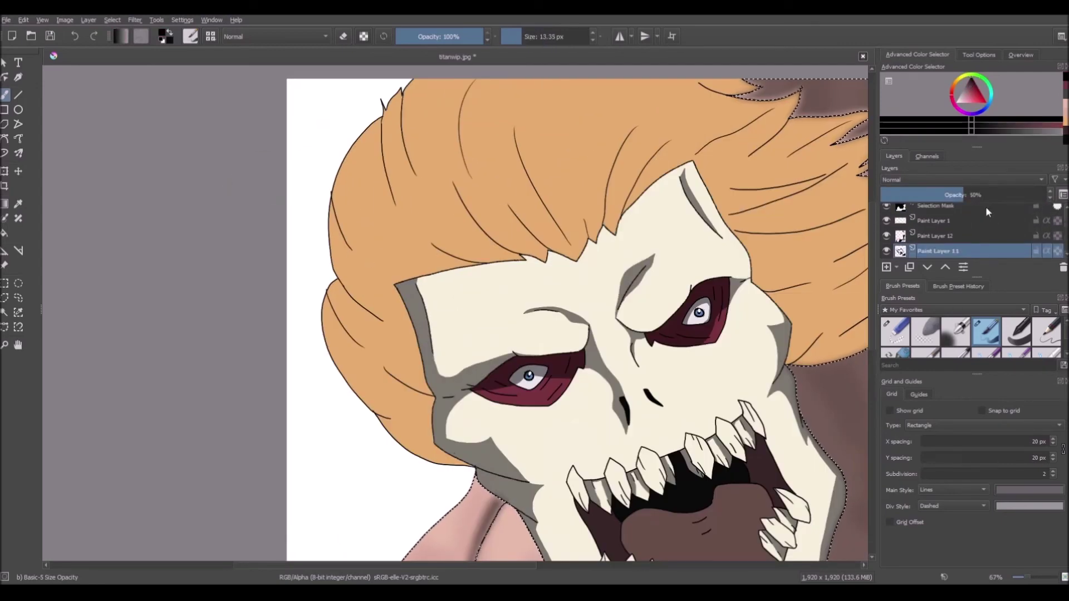
pyautogui.hotkey('ctrl', 'shift', 'a')
pyautogui.moveTo(351, 254); pyautogui.dragTo(377, 255)
pyautogui.scroll(2, 446, 240)
pyautogui.moveTo(243, 257); pyautogui.dragTo(378, 315)
pyautogui.click(5, 234)
pyautogui.click(226, 260)
pyautogui.scroll(-1, 231, 262)
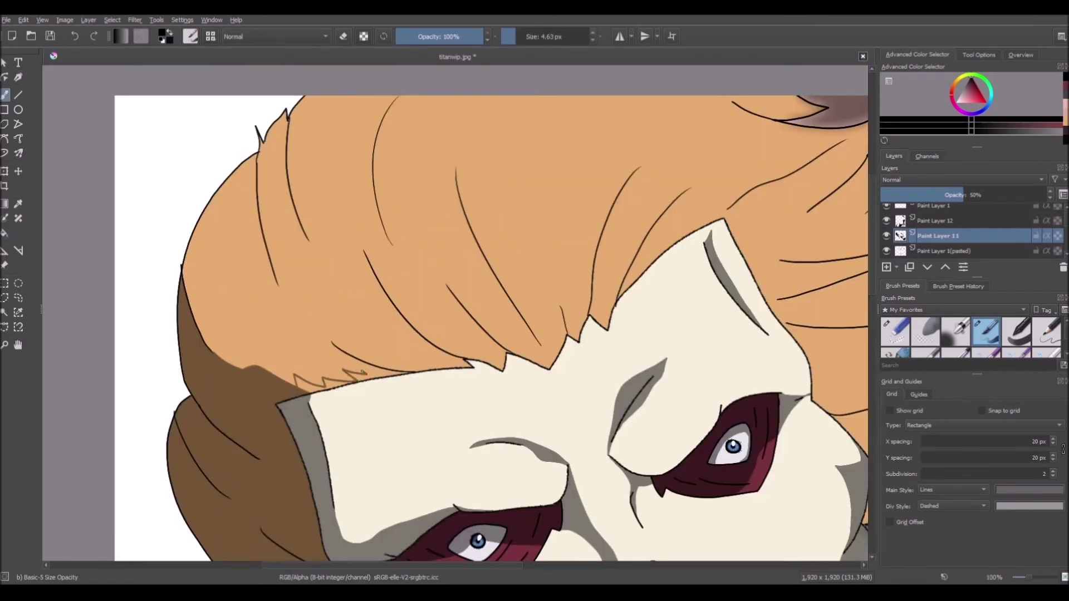
# Outline and fill jagged shadows along the hairline above the forehead and beside the hair strand lines with a 4.63 px brush.
pyautogui.scroll(-6, 352, 328)
pyautogui.scroll(6, 346, 323)
pyautogui.moveTo(293, 233); pyautogui.dragTo(316, 307)
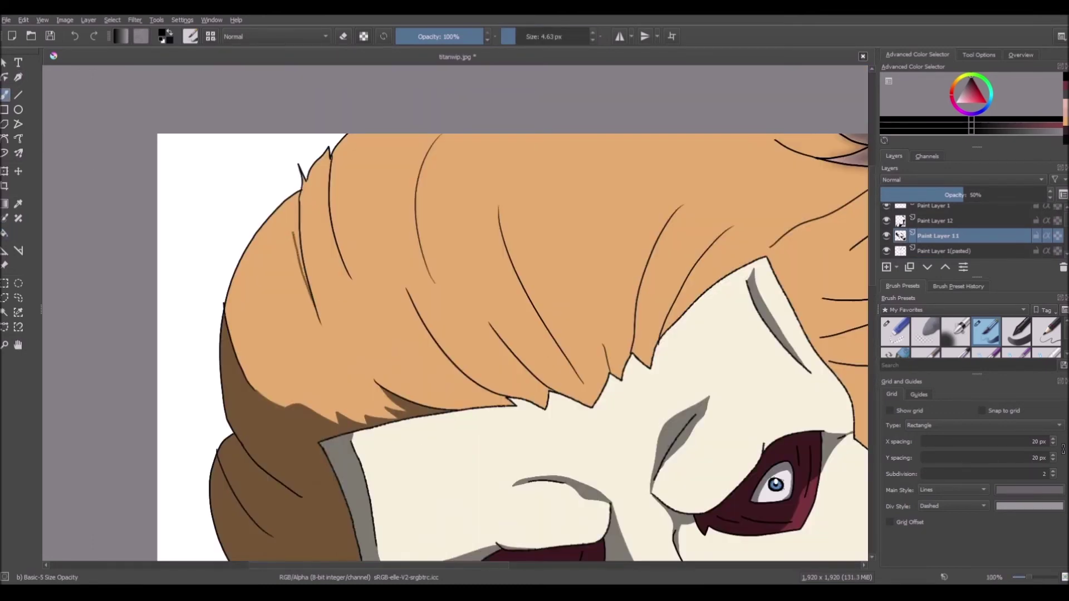
pyautogui.moveTo(411, 179); pyautogui.dragTo(422, 133)
pyautogui.moveTo(420, 319); pyautogui.dragTo(464, 402)
pyautogui.moveTo(641, 284); pyautogui.dragTo(710, 274)
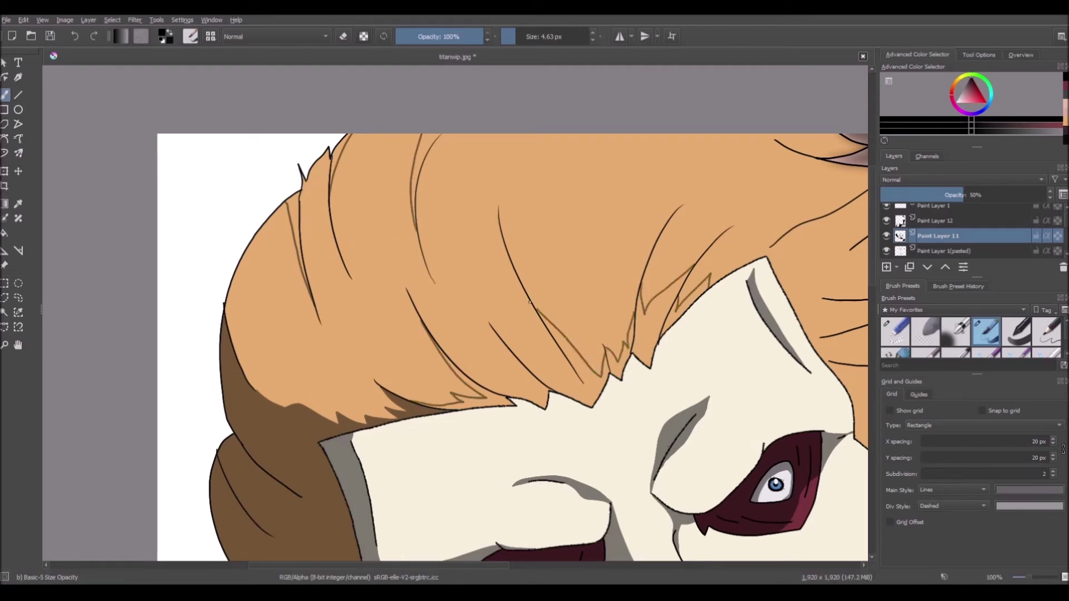
pyautogui.press('f')
pyautogui.click(528, 394)
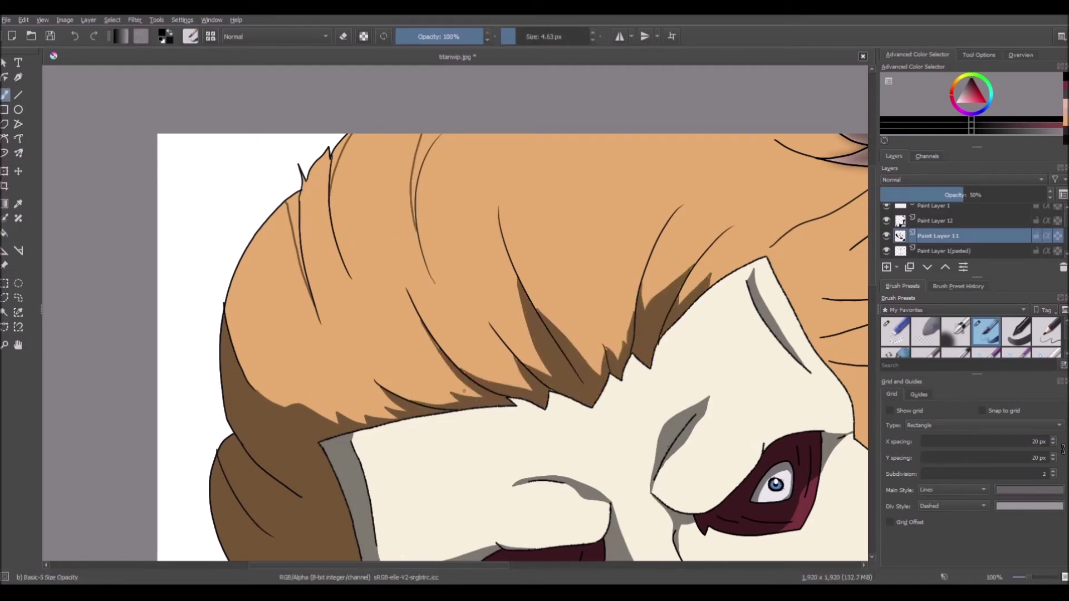
pyautogui.scroll(-3, 676, 299)
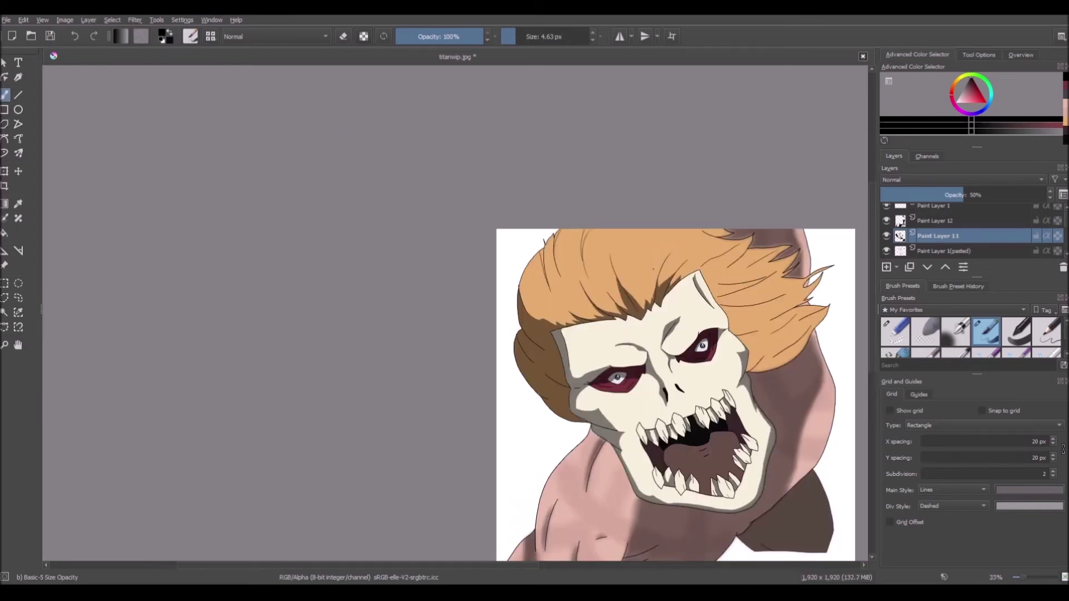
pyautogui.scroll(3, 766, 256)
pyautogui.scroll(-2, 458, 186)
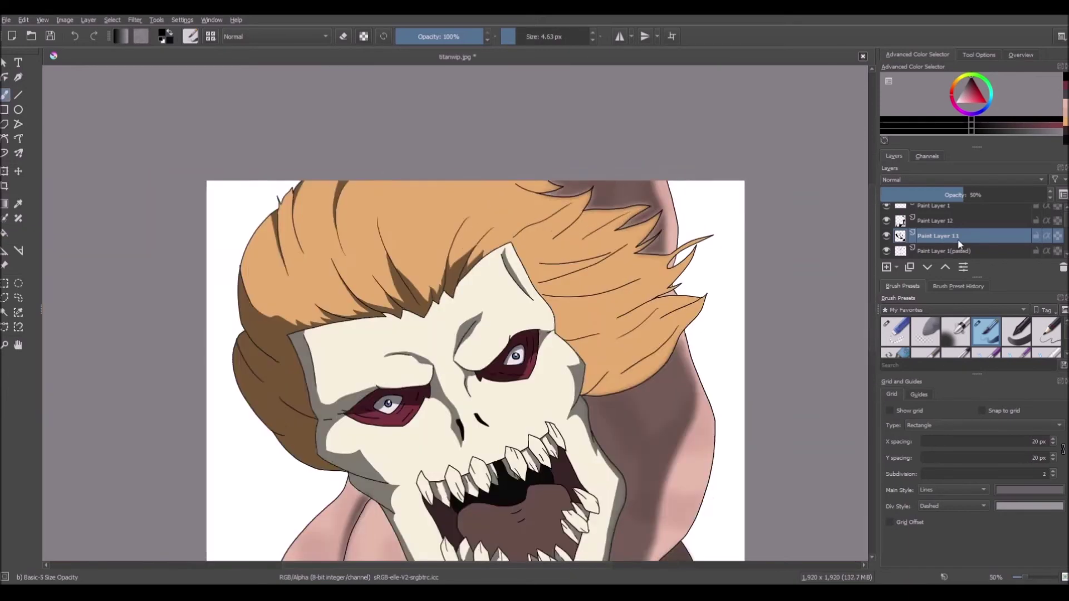
# On Paint Layer 12, blend the arm shadow behind the hair tips with the Blender Blur brush at 34.95 px inside the selected area.
pyautogui.scroll(1, 666, 154)
pyautogui.click(938, 220)
pyautogui.click(535, 37)
pyautogui.scroll(-3, 941, 236)
pyautogui.click(941, 236)
pyautogui.scroll(3, 942, 240)
pyautogui.click(939, 242)
pyautogui.moveTo(510, 194)
pyautogui.mouseDown()
pyautogui.moveTo(612, 211)
pyautogui.moveTo(648, 232)
pyautogui.moveTo(636, 271)
pyautogui.moveTo(666, 281)
pyautogui.mouseUp()
pyautogui.scroll(-3, 913, 335)
pyautogui.click(896, 332)
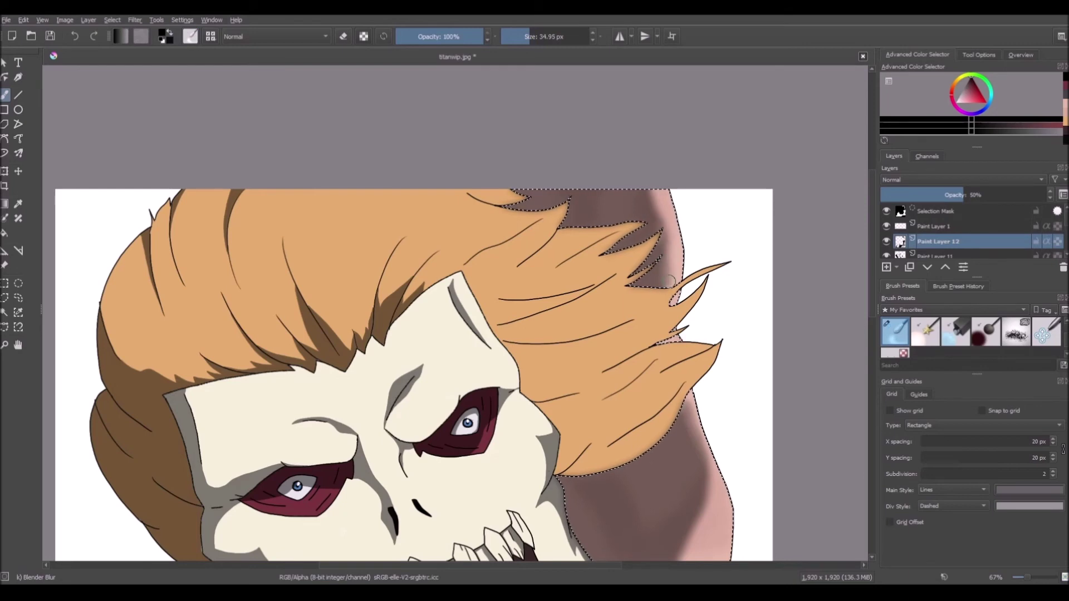
# Clear the selection and, on Paint Layer 11, outline and fill a shadow on the hair tuft at the canvas's upper edge with a 6.43 px brush.
pyautogui.scroll(-4, 704, 246)
pyautogui.click(112, 20)
pyautogui.click(128, 45)
pyautogui.scroll(4, 651, 245)
pyautogui.click(939, 242)
pyautogui.click(987, 333)
pyautogui.click(517, 37)
pyautogui.scroll(2, 681, 177)
pyautogui.press('f')
pyautogui.click(559, 229)
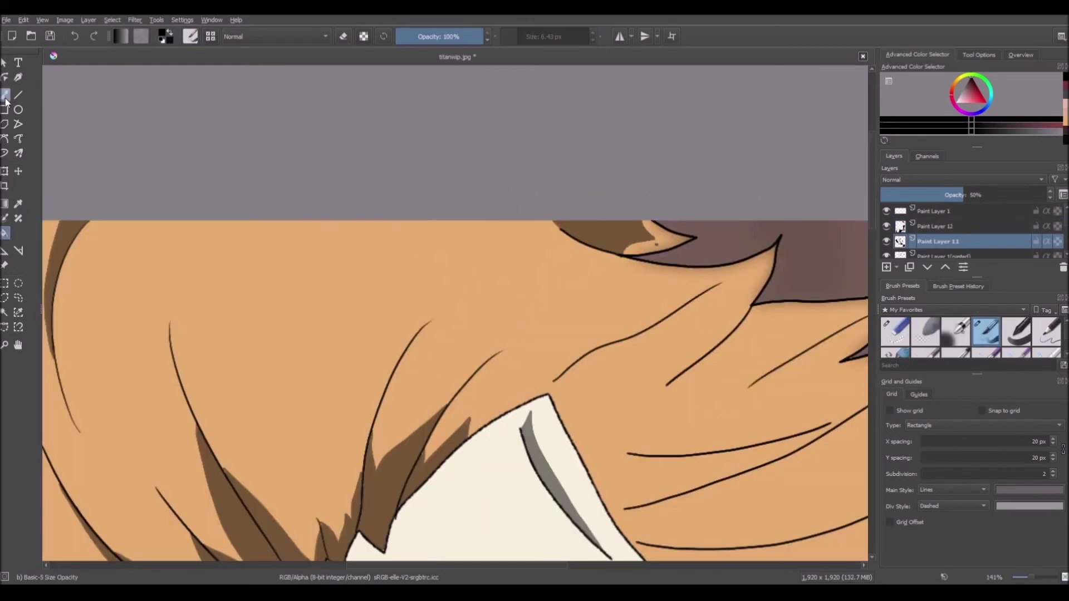
# Outline shadow shapes along the hair strands beside the forehead with the 6.43 px brush and fill the one next to the temple.
pyautogui.scroll(-5, 652, 249)
pyautogui.scroll(5, 692, 395)
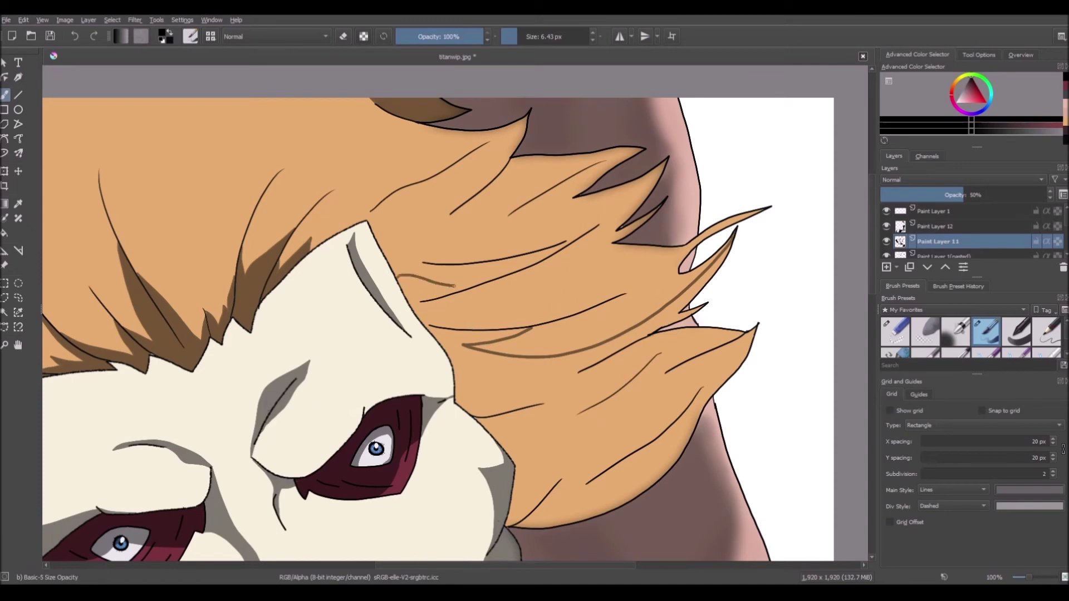
pyautogui.press('f')
pyautogui.click(437, 289)
pyautogui.press('b')
# Select the hair area and paint the large lower hair lobe in shadow on Paint Layer 11 with 65.87 px and 14.46 px brushes.
pyautogui.click(941, 247)
pyautogui.click(112, 20)
pyautogui.moveTo(1068, 224)
pyautogui.mouseDown()
pyautogui.moveTo(1067, 242)
pyautogui.moveTo(1067, 224)
pyautogui.mouseUp()
pyautogui.click(288, 191)
pyautogui.click(941, 251)
pyautogui.moveTo(524, 521); pyautogui.dragTo(703, 404)
pyautogui.scroll(-5, 710, 374)
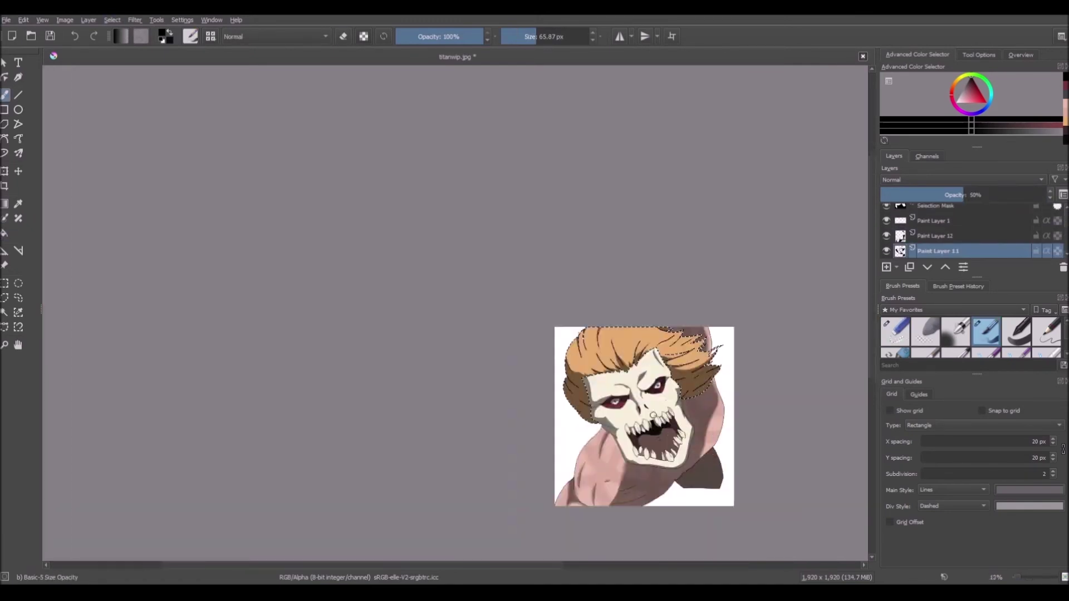
pyautogui.scroll(5, 716, 366)
pyautogui.click(523, 37)
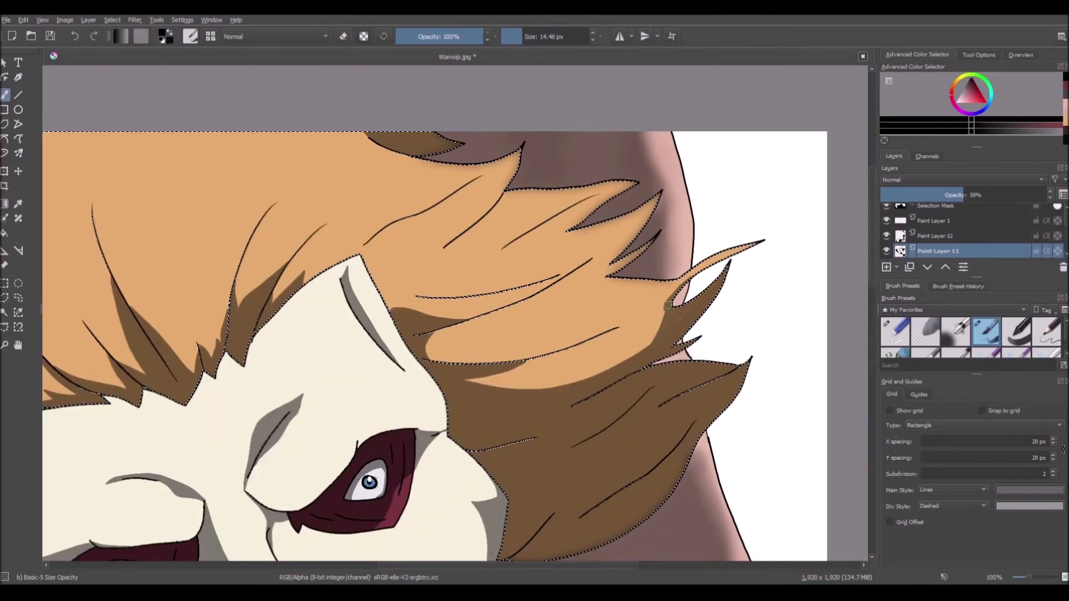
# Paint a small shadow at the forehead peak and outline a jagged shadow between the neighbouring hair strands with a 2.44 px brush.
pyautogui.scroll(-4, 620, 190)
pyautogui.scroll(6, 579, 181)
pyautogui.moveTo(344, 330); pyautogui.dragTo(324, 360)
pyautogui.click(513, 37)
pyautogui.moveTo(482, 247); pyautogui.dragTo(427, 350)
pyautogui.moveTo(427, 350); pyautogui.dragTo(540, 302)
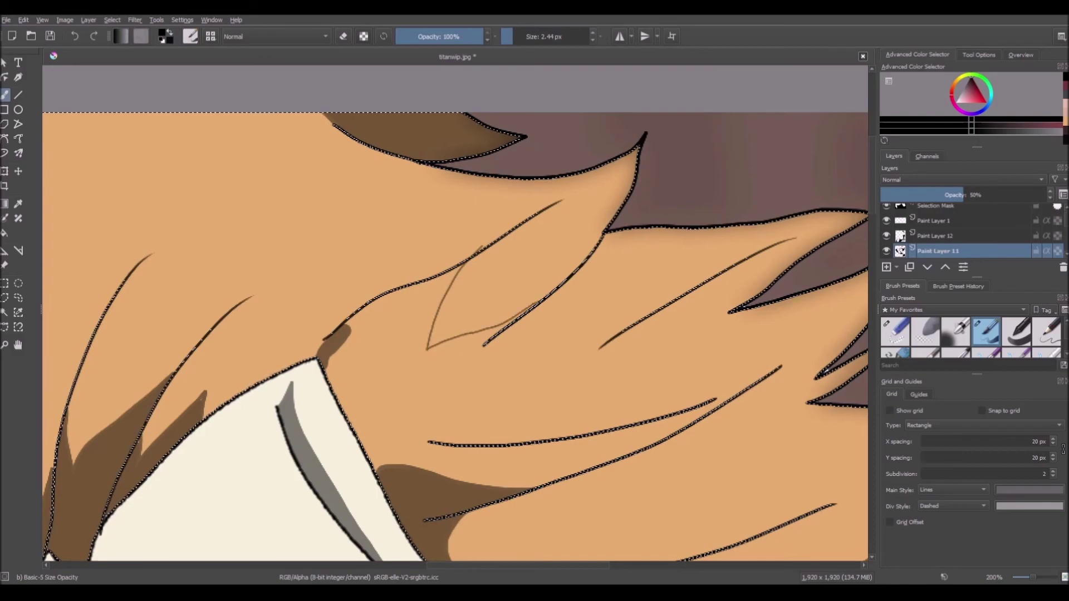
pyautogui.moveTo(485, 347); pyautogui.dragTo(383, 465)
# Undo the stray fill, close the gaps in the shadow outline between the hair strands, and fill the shape with the shadow colour.
pyautogui.press('/')
pyautogui.press('/')
pyautogui.press('f')
pyautogui.moveTo(483, 246)
pyautogui.mouseDown()
pyautogui.moveTo(469, 259)
pyautogui.moveTo(454, 340)
pyautogui.mouseUp()
pyautogui.click(390, 357)
pyautogui.hotkey('ctrl', 'z')
pyautogui.press('b')
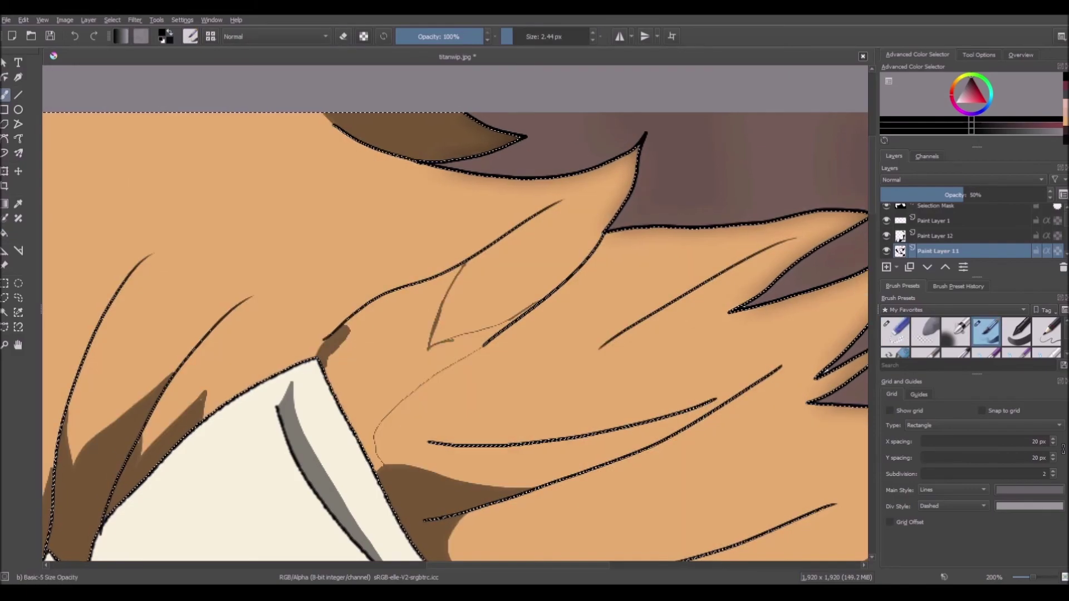
pyautogui.moveTo(401, 401); pyautogui.dragTo(383, 463)
pyautogui.press('f')
pyautogui.click(390, 357)
pyautogui.press('b')
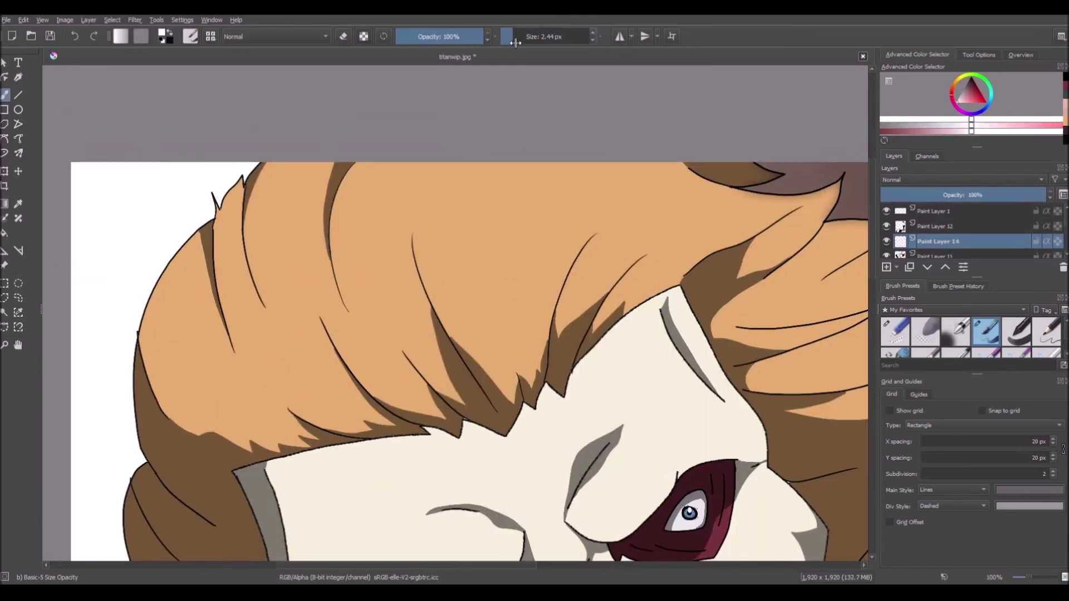
# Paint the Background layer dark grey behind the monster with a 1,000 px brush.
pyautogui.scroll(-1, 539, 323)
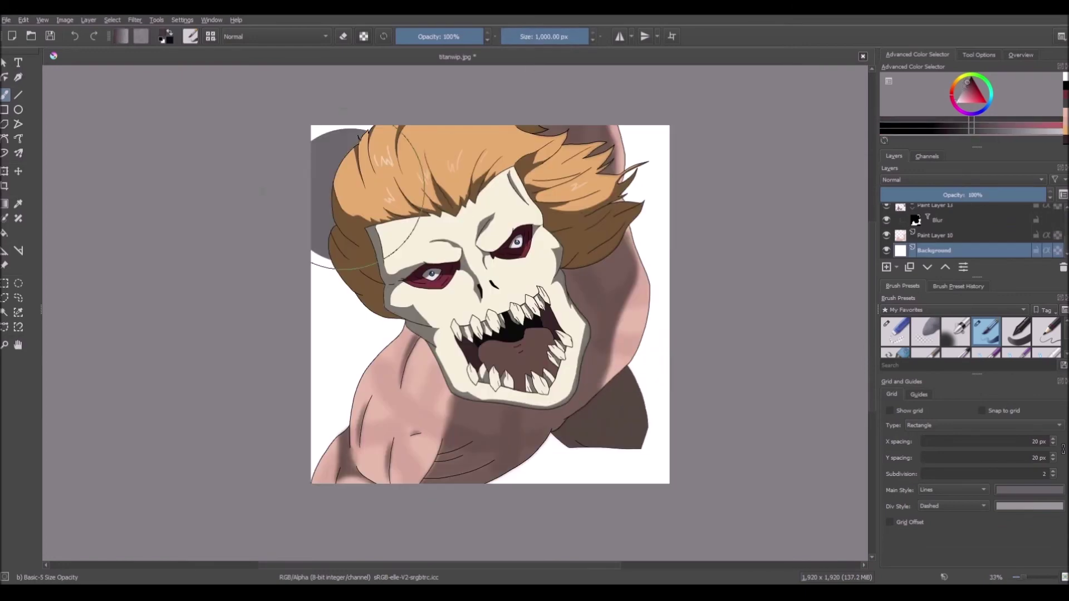
pyautogui.moveTo(362, 201)
pyautogui.mouseDown()
pyautogui.moveTo(591, 334)
pyautogui.moveTo(507, 440)
pyautogui.mouseUp()
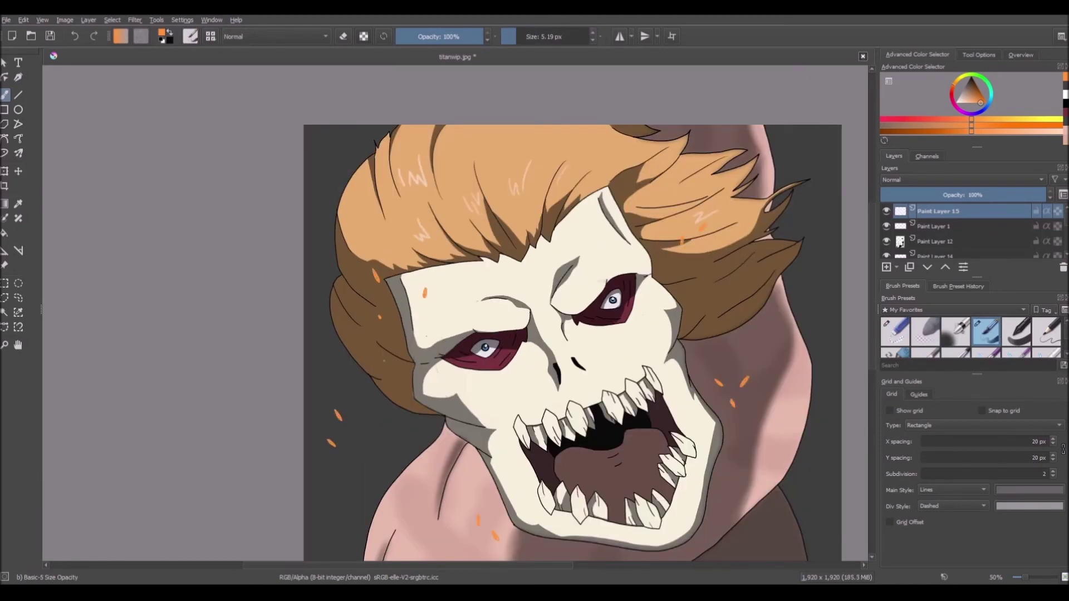
# Brighten the selected orange sparks on Paint Layer 15 with the Adjust Dodge brush at 11.30 px.
pyautogui.press('-')
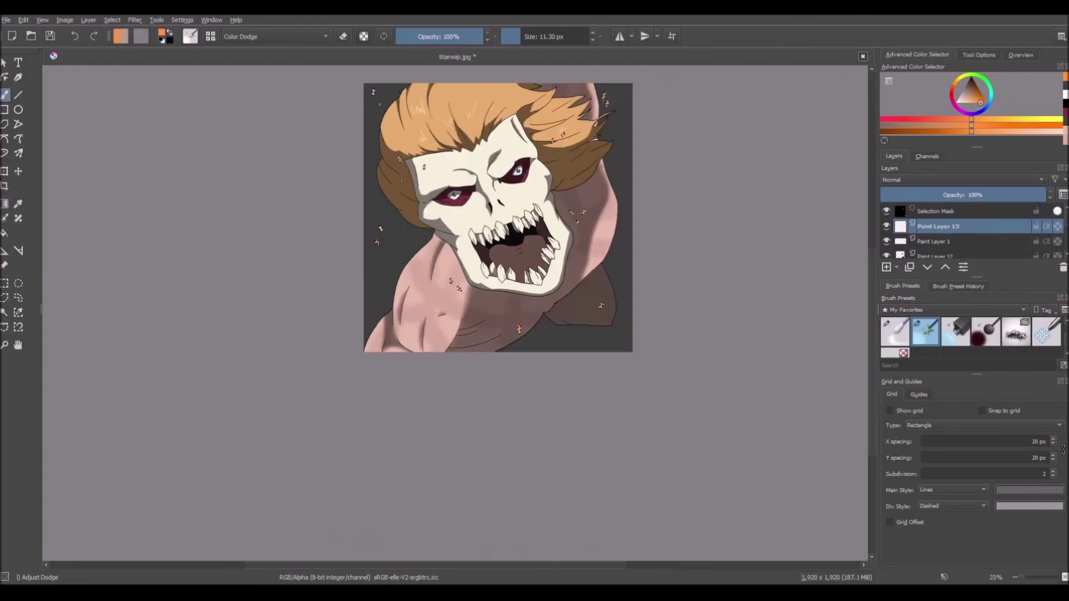
pyautogui.scroll(3, 379, 104)
pyautogui.scroll(-3, 440, 304)
pyautogui.scroll(5, 546, 474)
pyautogui.moveTo(522, 434); pyautogui.dragTo(515, 480)
pyautogui.scroll(-2, 185, 227)
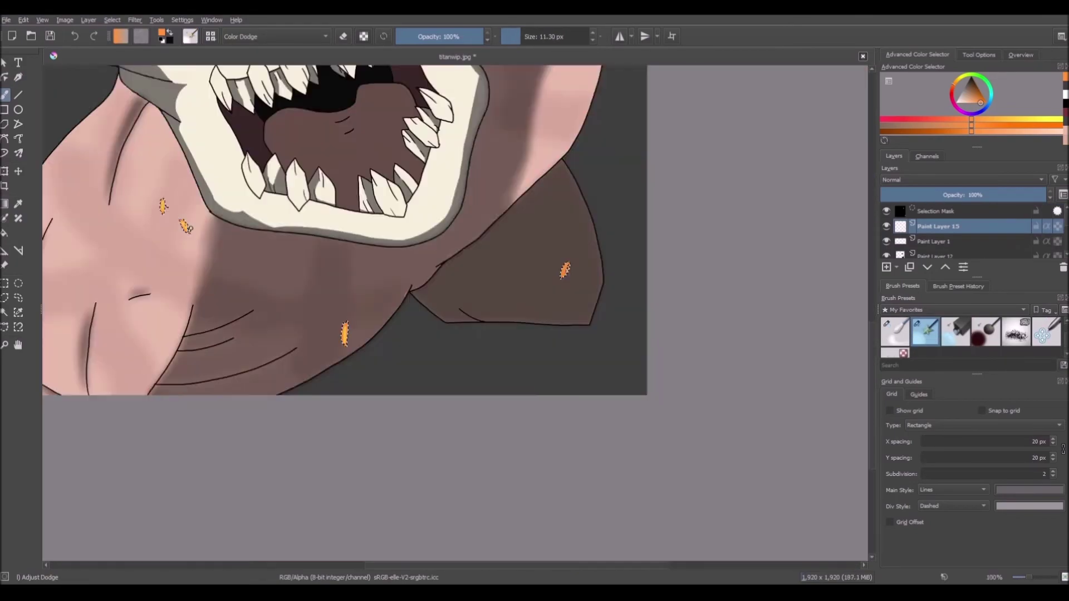
pyautogui.scroll(3, 578, 245)
pyautogui.moveTo(547, 331); pyautogui.dragTo(533, 367)
pyautogui.scroll(-5, 572, 351)
pyautogui.scroll(6, 546, 261)
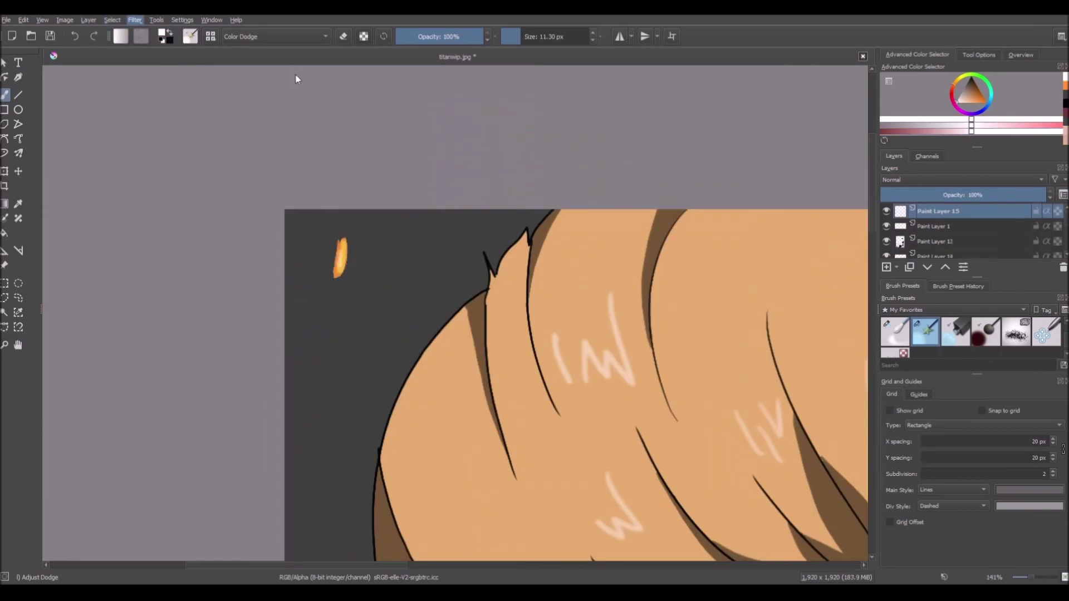
# On a new layer, paint grey fog around the head and body with the Texture Fog RZY brush at 225.84 px.
pyautogui.scroll(-5, 722, 165)
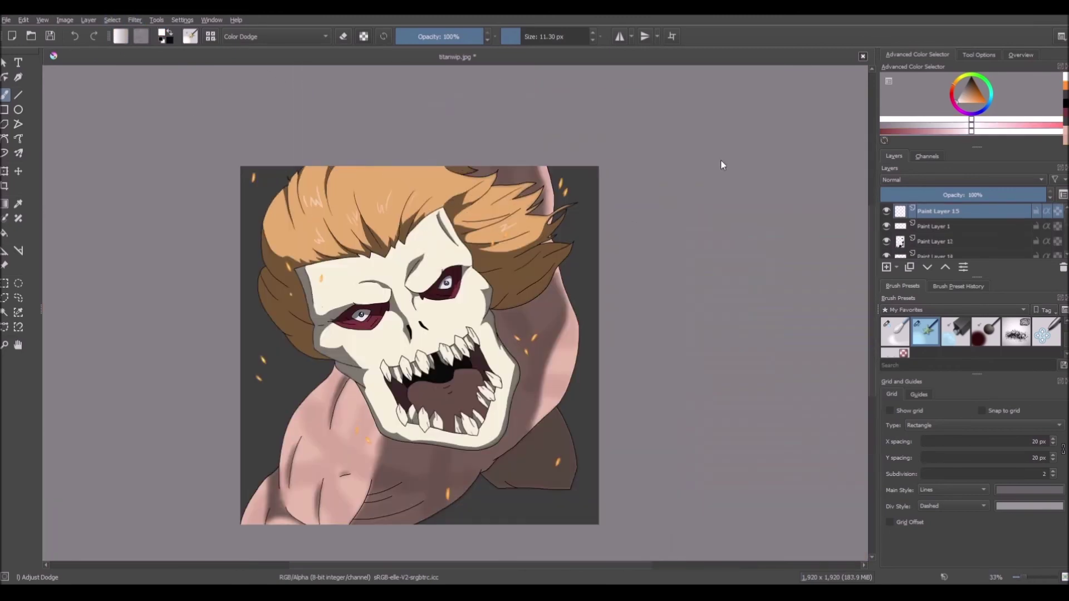
pyautogui.click(922, 312)
pyautogui.click(923, 332)
pyautogui.click(886, 267)
pyautogui.click(960, 94)
pyautogui.moveTo(508, 513); pyautogui.dragTo(576, 456)
pyautogui.moveTo(326, 323); pyautogui.dragTo(301, 373)
pyautogui.moveTo(264, 304); pyautogui.dragTo(258, 446)
pyautogui.moveTo(548, 278); pyautogui.dragTo(495, 193)
pyautogui.moveTo(574, 192); pyautogui.dragTo(576, 262)
pyautogui.moveTo(261, 334); pyautogui.dragTo(259, 407)
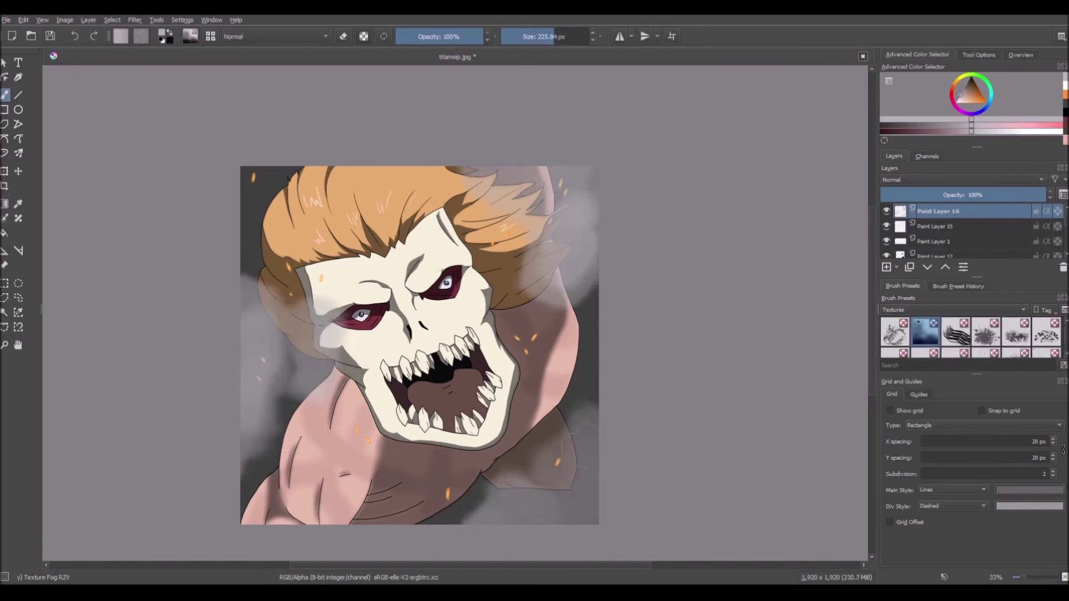
# Extend the fog over the lower jaw, chest, raised arm and canvas corners.
pyautogui.moveTo(580, 474); pyautogui.dragTo(551, 498)
pyautogui.moveTo(262, 187); pyautogui.dragTo(284, 236)
pyautogui.moveTo(399, 448); pyautogui.dragTo(483, 440)
pyautogui.moveTo(479, 504); pyautogui.dragTo(360, 506)
pyautogui.scroll(-4, 445, 401)
pyautogui.scroll(4, 435, 415)
pyautogui.moveTo(610, 373); pyautogui.dragTo(548, 318)
pyautogui.scroll(-4, 684, 334)
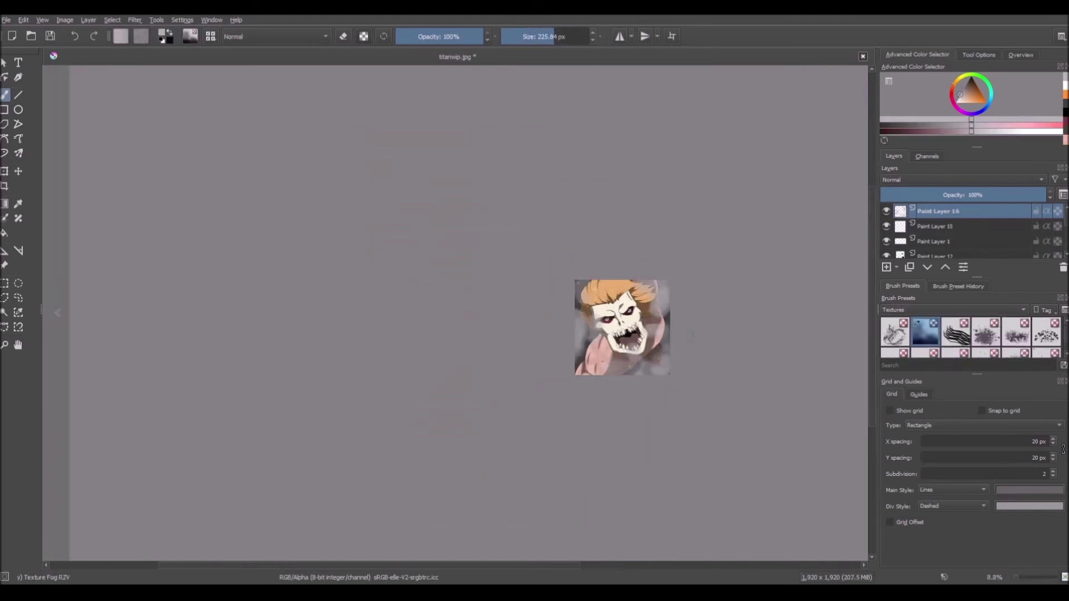
pyautogui.scroll(4, 655, 326)
# Move the monster's colour, shadow and Paint Layer 10 layers into Group 17, leaving the background outside, and select the group.
pyautogui.click(941, 243)
pyautogui.click(944, 254)
pyautogui.scroll(-2, 942, 245)
pyautogui.click(940, 220)
pyautogui.click(936, 234)
pyautogui.click(945, 249)
pyautogui.scroll(-3, 943, 243)
pyautogui.click(942, 249)
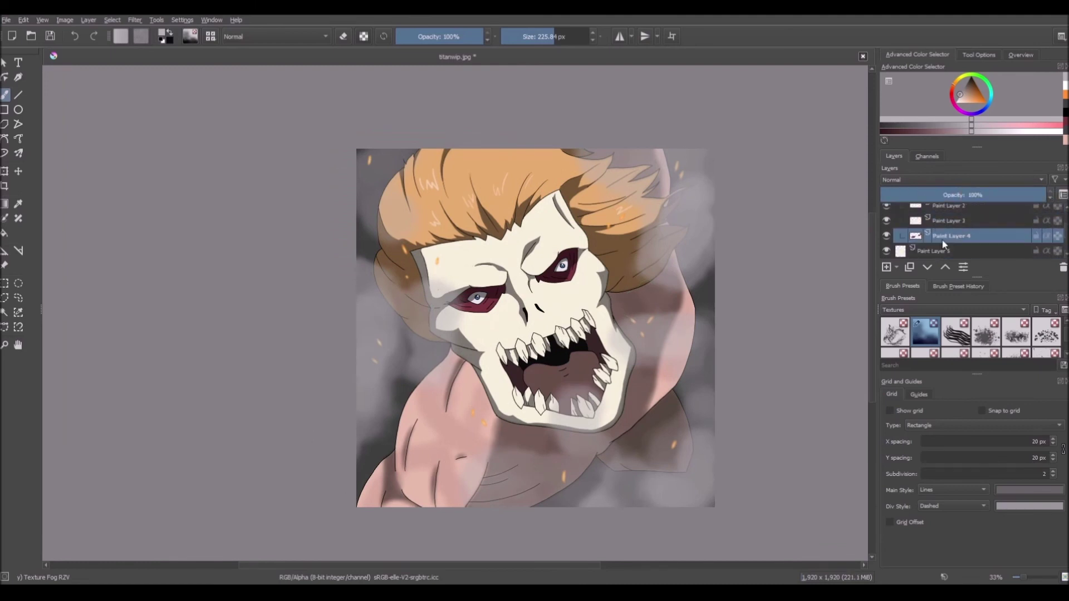
pyautogui.scroll(-3, 941, 242)
pyautogui.click(940, 240)
pyautogui.scroll(-2, 941, 244)
pyautogui.click(942, 238)
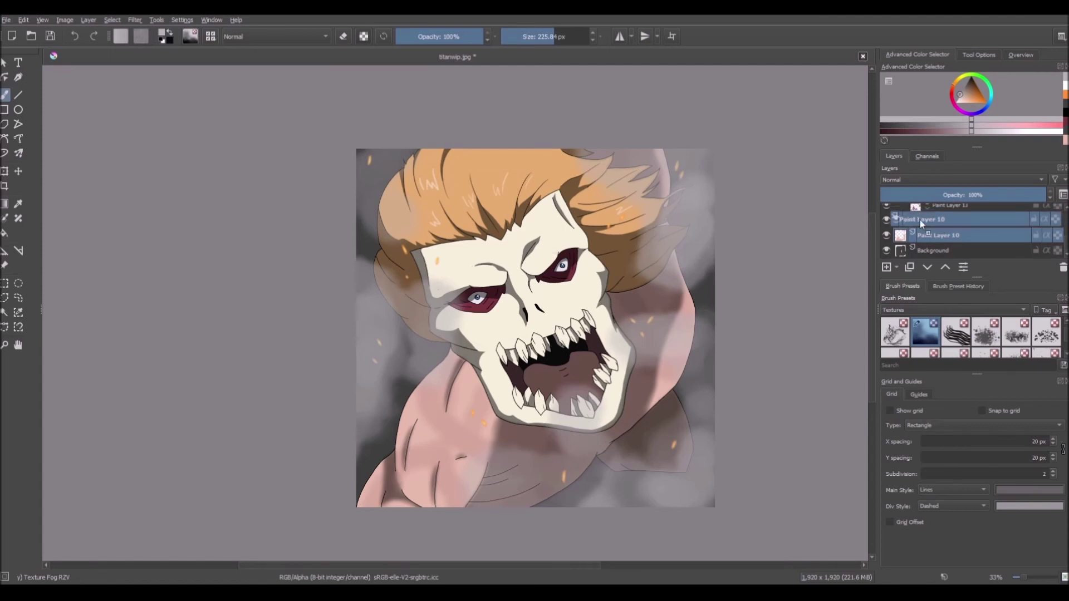
pyautogui.moveTo(930, 246)
pyautogui.mouseDown()
pyautogui.moveTo(929, 214)
pyautogui.moveTo(944, 265)
pyautogui.moveTo(942, 252)
pyautogui.mouseUp()
pyautogui.scroll(4, 930, 236)
pyautogui.scroll(-4, 931, 236)
pyautogui.scroll(2, 926, 229)
pyautogui.scroll(5, 941, 240)
pyautogui.click(939, 251)
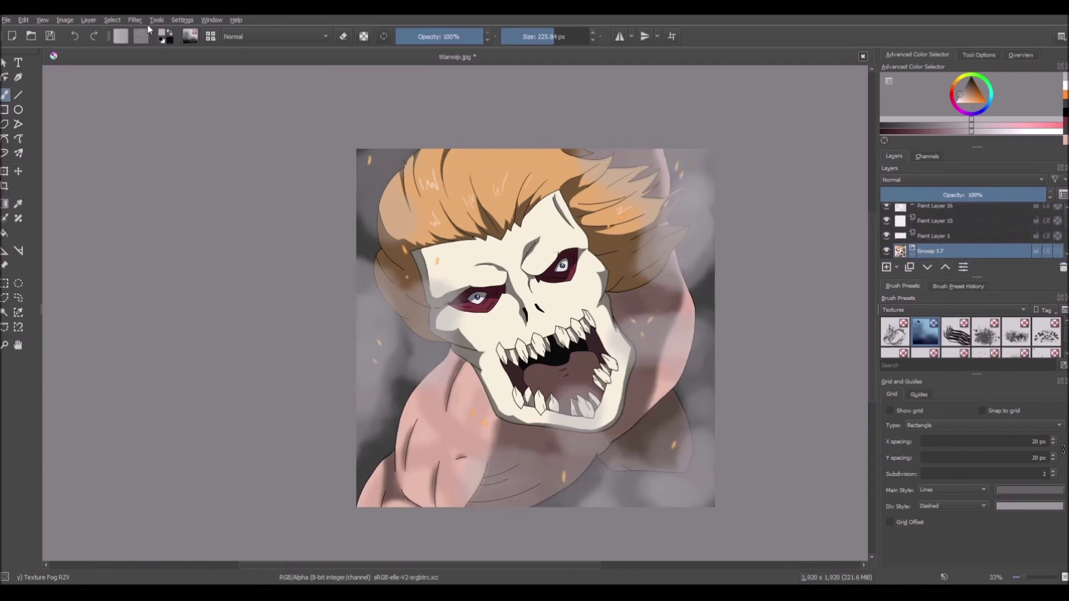
# Try applying a colour filter to the grouped artwork, working through Group 17, Paint Layer 12 and Paint Layer 4.
pyautogui.click(930, 236)
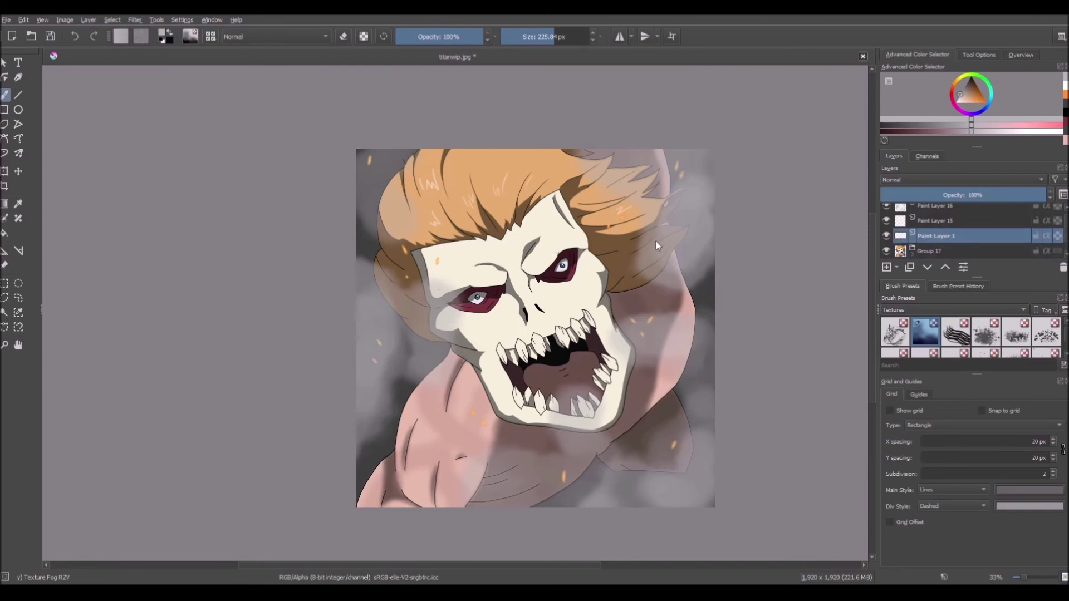
pyautogui.click(945, 252)
pyautogui.click(135, 20)
pyautogui.click(913, 254)
pyautogui.scroll(-3, 941, 236)
pyautogui.click(948, 214)
pyautogui.click(135, 20)
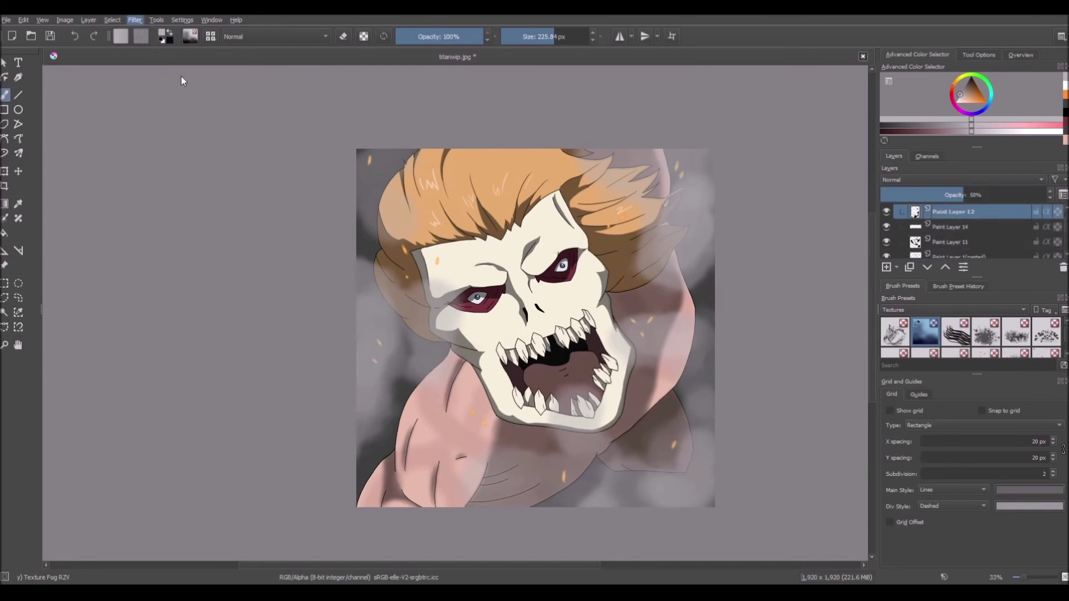
pyautogui.scroll(-3, 951, 227)
pyautogui.click(950, 248)
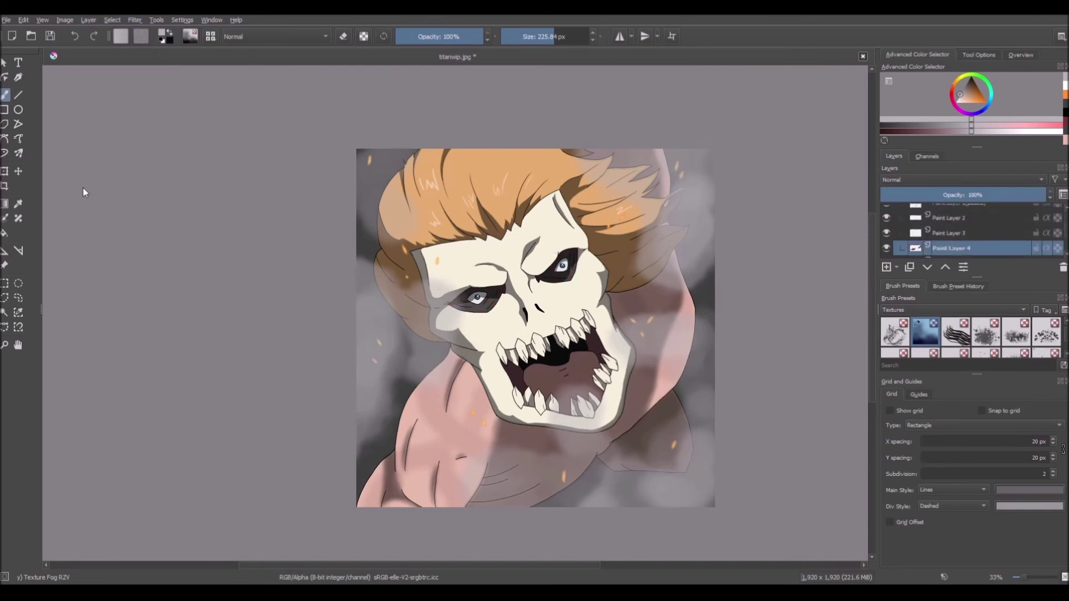
# Add a new paint layer above Paint Layer 2 inside the group and choose the Basic-5 Size Opacity brush with a near-black colour.
pyautogui.scroll(3, 971, 241)
pyautogui.click(952, 253)
pyautogui.click(886, 267)
pyautogui.click(953, 310)
pyautogui.click(986, 332)
pyautogui.click(112, 20)
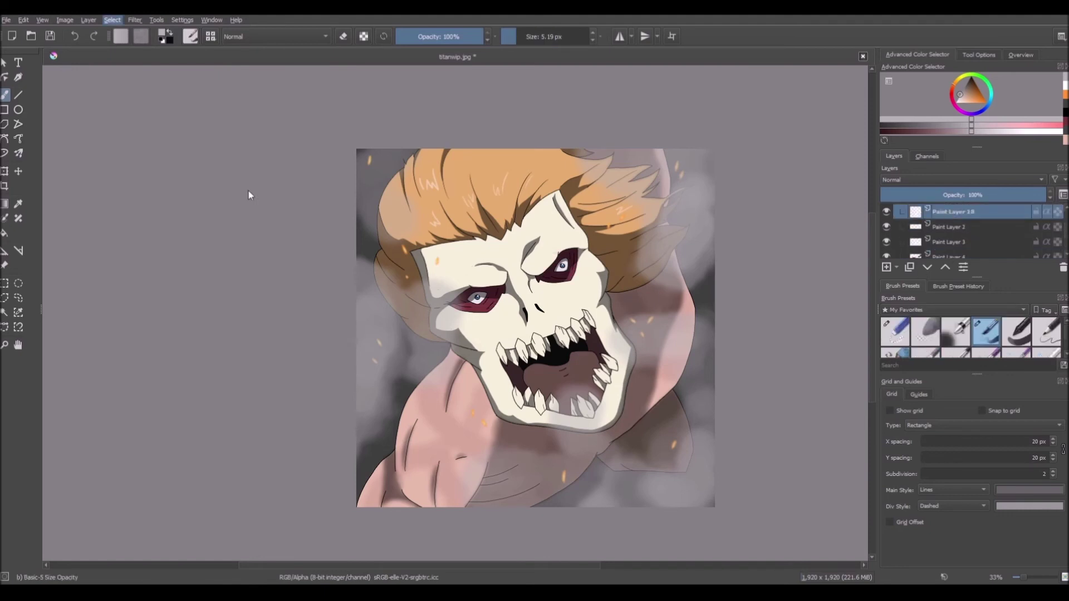
pyautogui.click(966, 86)
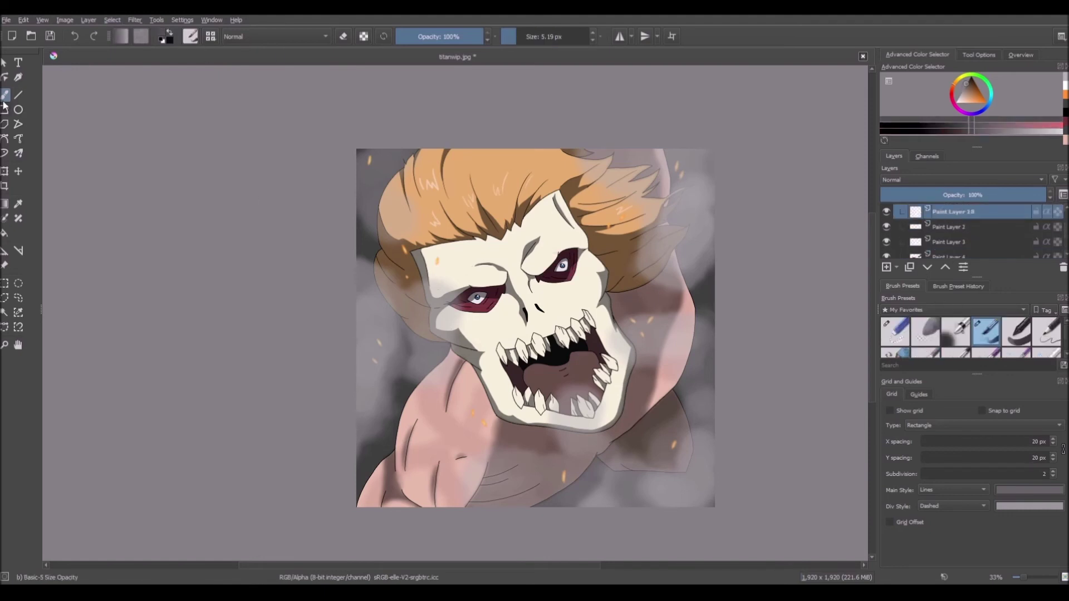
# Darken the monster with a light tint using a 1,000 px brush at 12% opacity on the new layer.
pyautogui.click(406, 37)
pyautogui.click(587, 37)
pyautogui.click(5, 96)
pyautogui.click(406, 37)
pyautogui.moveTo(474, 223)
pyautogui.mouseDown()
pyautogui.moveTo(534, 401)
pyautogui.moveTo(694, 126)
pyautogui.mouseUp()
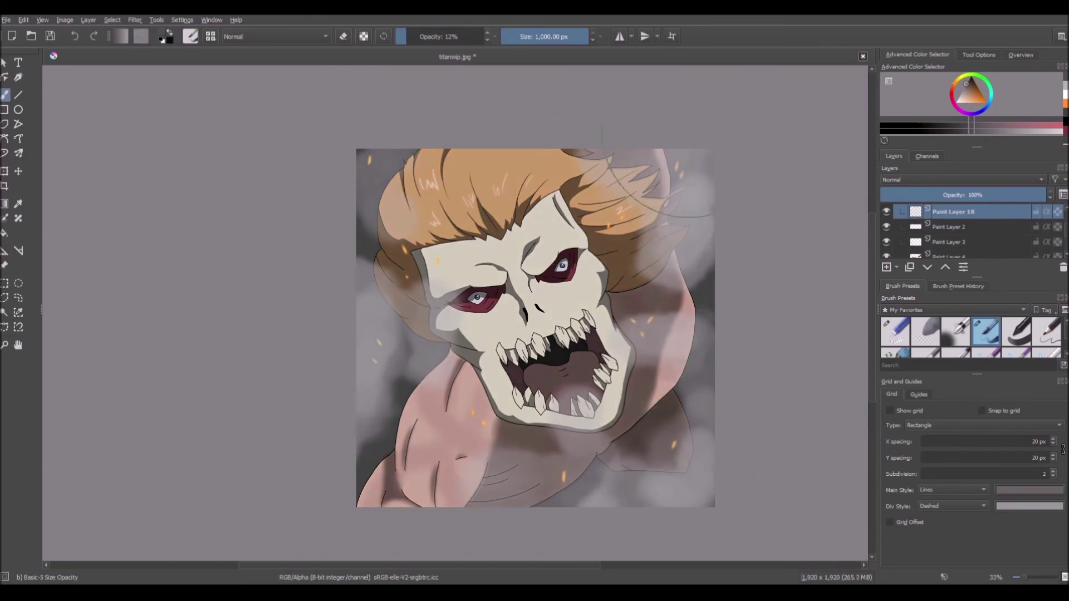
pyautogui.scroll(-1, 487, 348)
pyautogui.moveTo(488, 348); pyautogui.dragTo(524, 245)
# Clean up the dark tint on Paint Layer 18 over the face with the Eraser Small brush at 4.63 px.
pyautogui.click(895, 332)
pyautogui.click(941, 230)
pyautogui.scroll(6, 484, 293)
pyautogui.press('pageup')
pyautogui.scroll(-6, 448, 336)
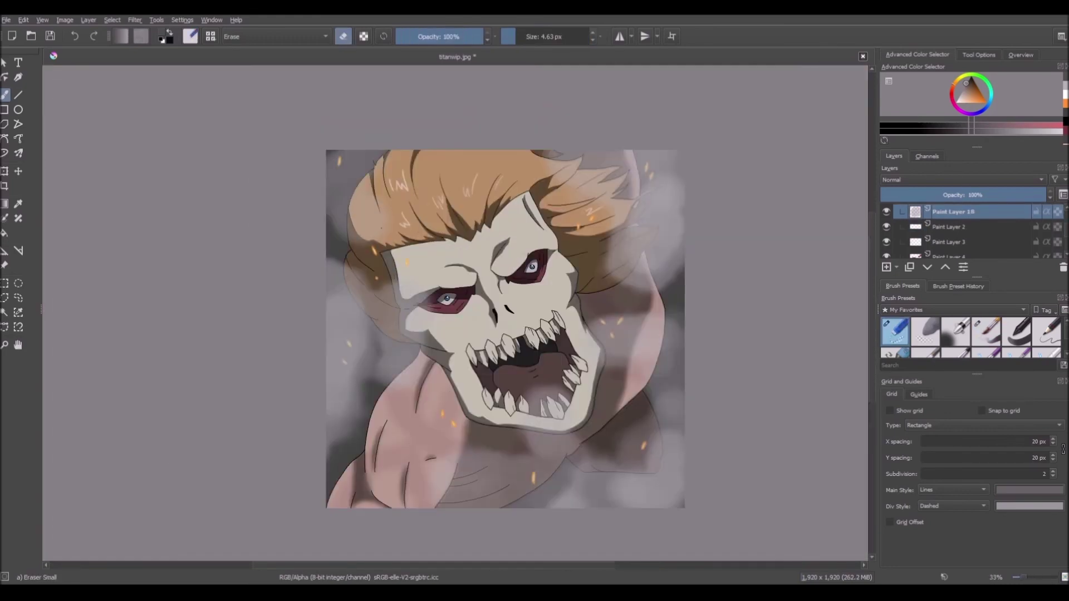
# Add a filter layer at the top of Group 17.
pyautogui.scroll(2, 953, 226)
pyautogui.click(941, 210)
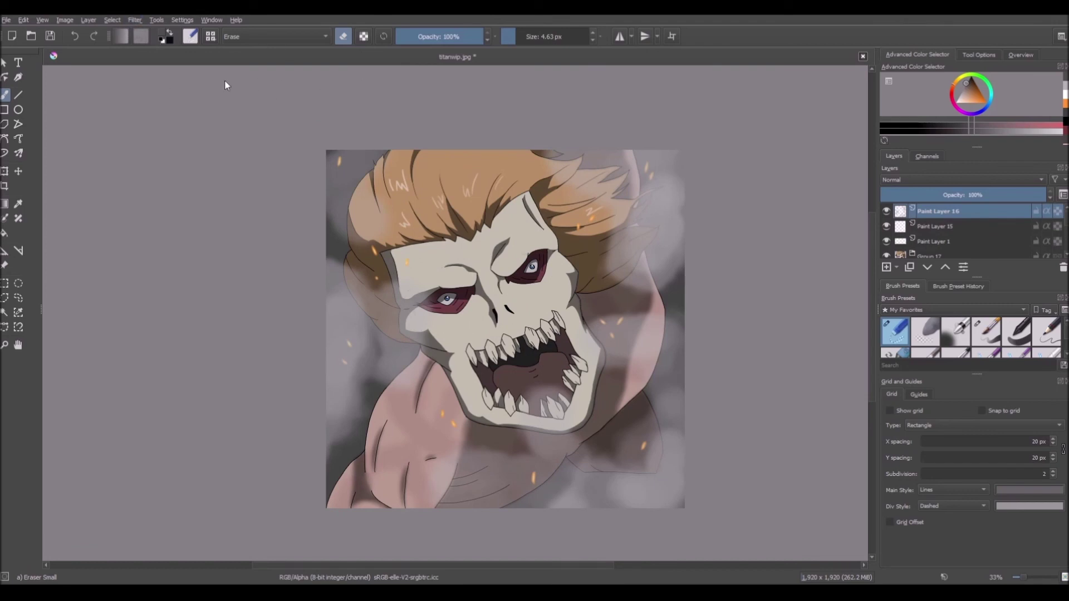
pyautogui.scroll(-3, 952, 241)
pyautogui.scroll(3, 959, 224)
pyautogui.click(929, 253)
pyautogui.click(896, 268)
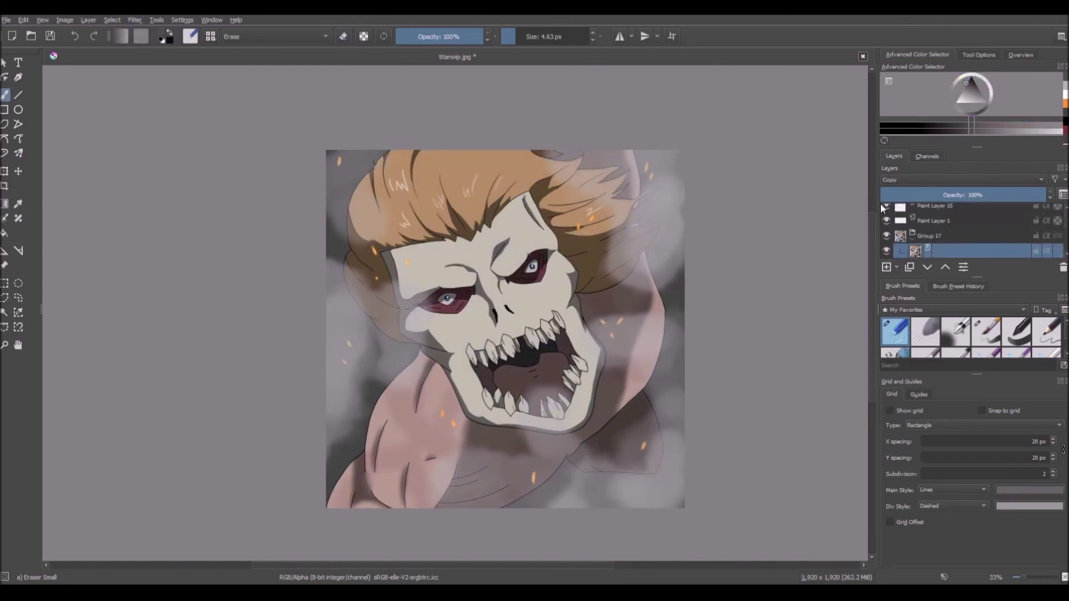
# Add a new paint layer above Paint Layer 16 and handwrite "Thank" across the forehead in black with a 9.47 px Basic-5 Size Opacity brush.
pyautogui.scroll(-2, 606, 319)
pyautogui.scroll(1, 591, 297)
pyautogui.click(986, 332)
pyautogui.scroll(1, 514, 445)
pyautogui.scroll(3, 952, 228)
pyautogui.click(941, 211)
pyautogui.click(886, 267)
pyautogui.click(957, 102)
pyautogui.click(483, 36)
pyautogui.click(513, 36)
pyautogui.click(516, 36)
pyautogui.click(972, 77)
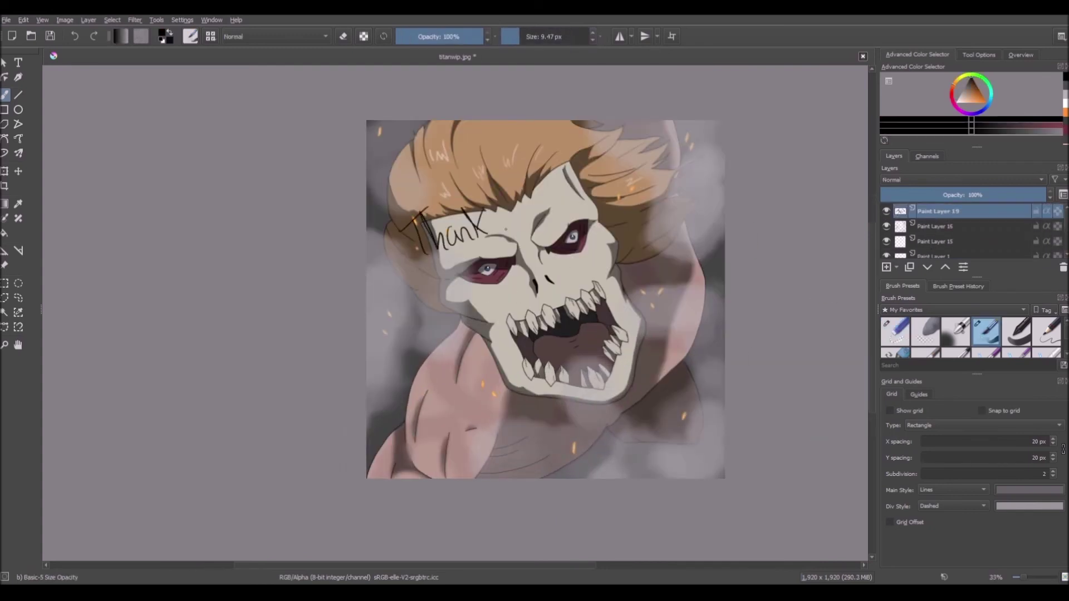